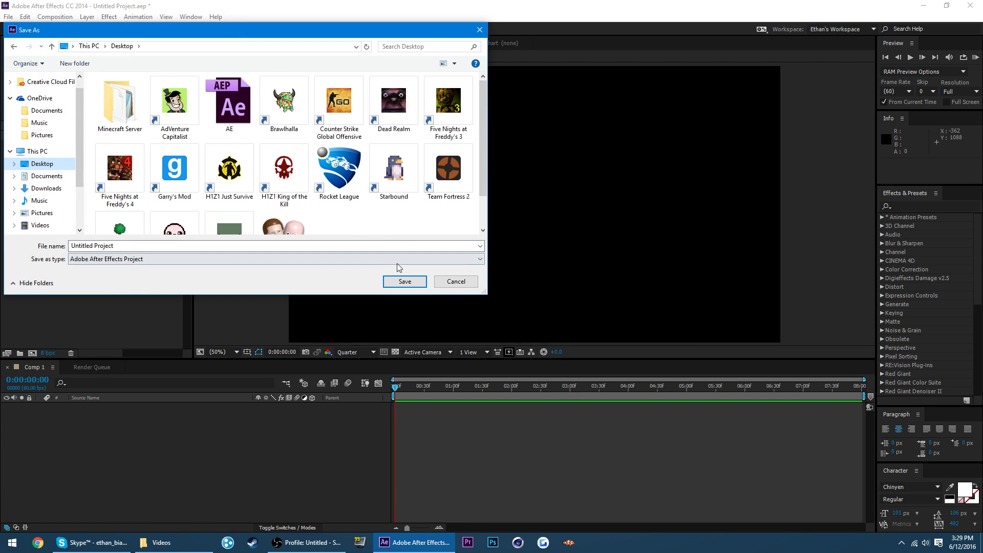
Dismiss the Save As dialog without saving the project.
click(455, 281)
drag(551, 406, 441, 439)
drag(441, 391, 381, 374)
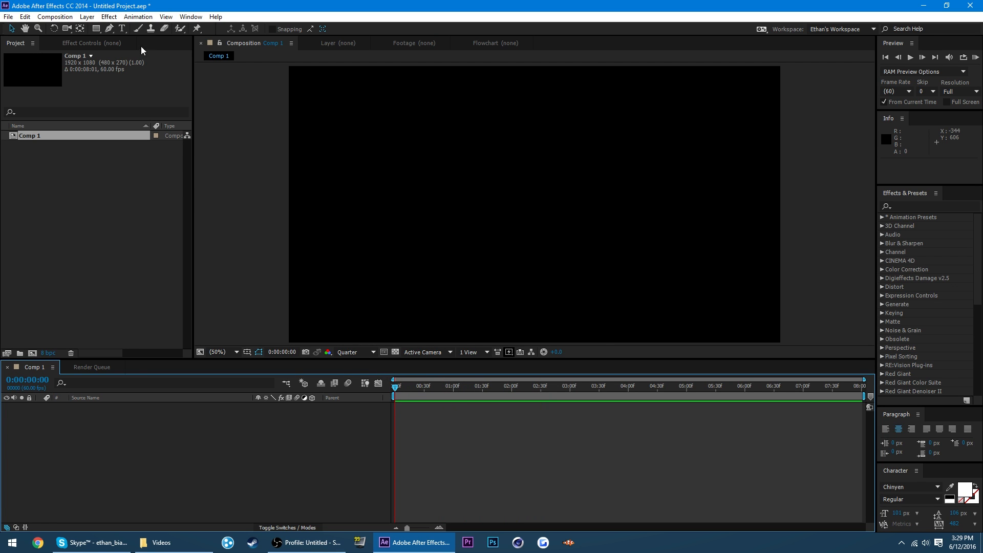
Create a new 1920 x 1080 composition at 60 frames per second, Quarter resolution, with a duration of 0:00:08:01.
click(46, 19)
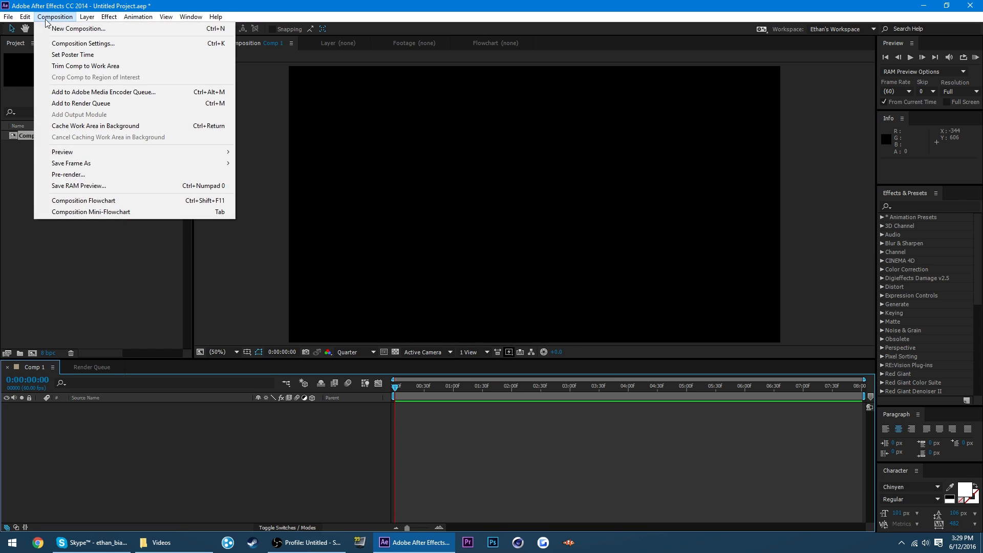
click(56, 28)
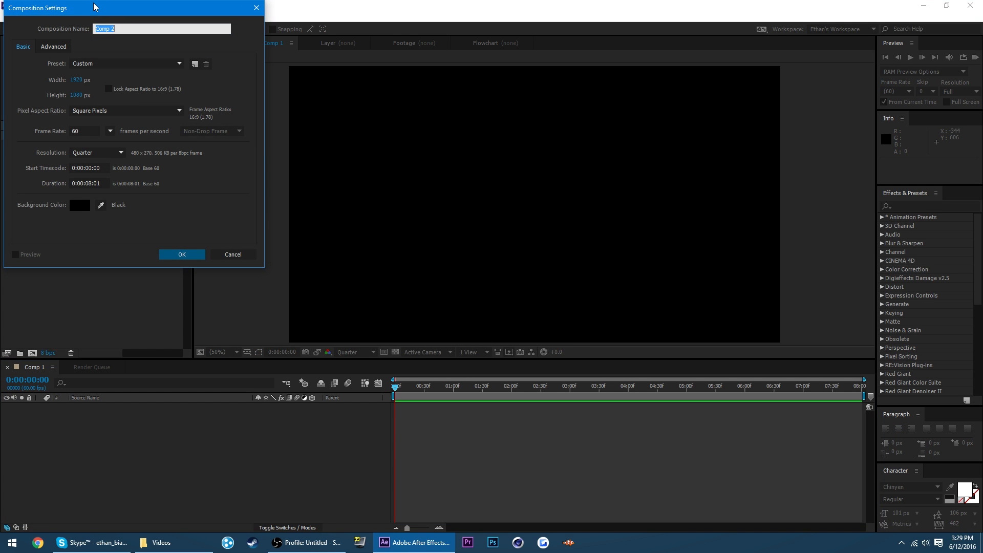
drag(94, 7, 269, 81)
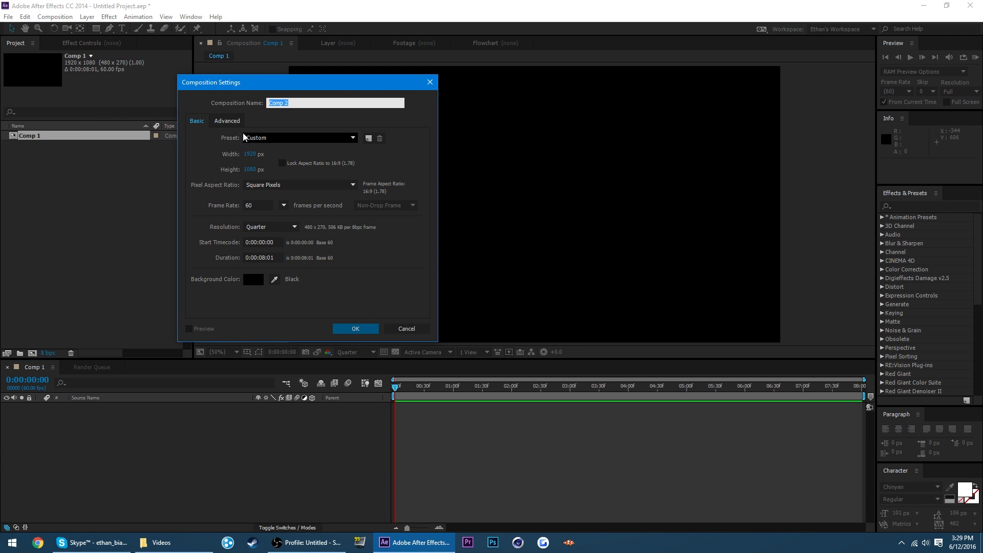
click(214, 123)
click(197, 121)
click(230, 121)
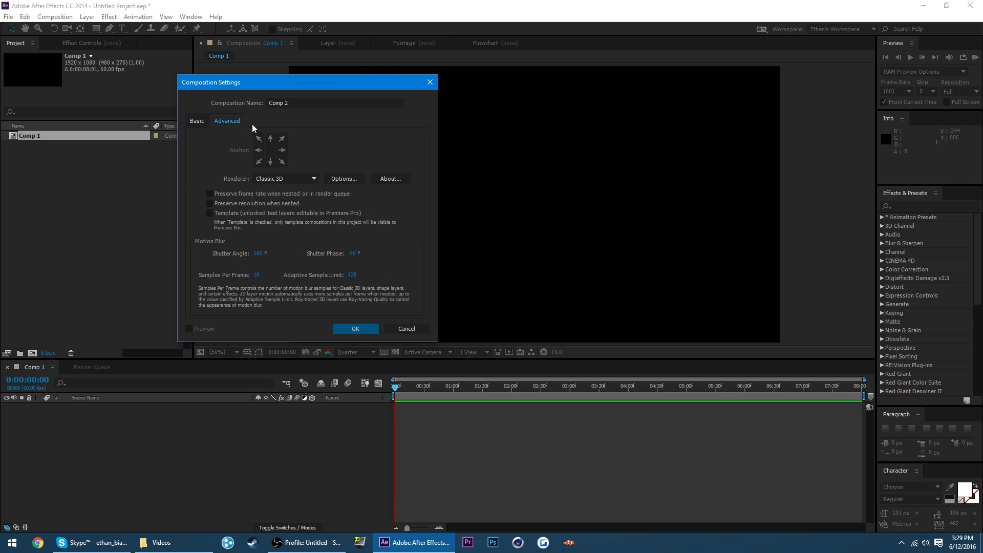
click(197, 121)
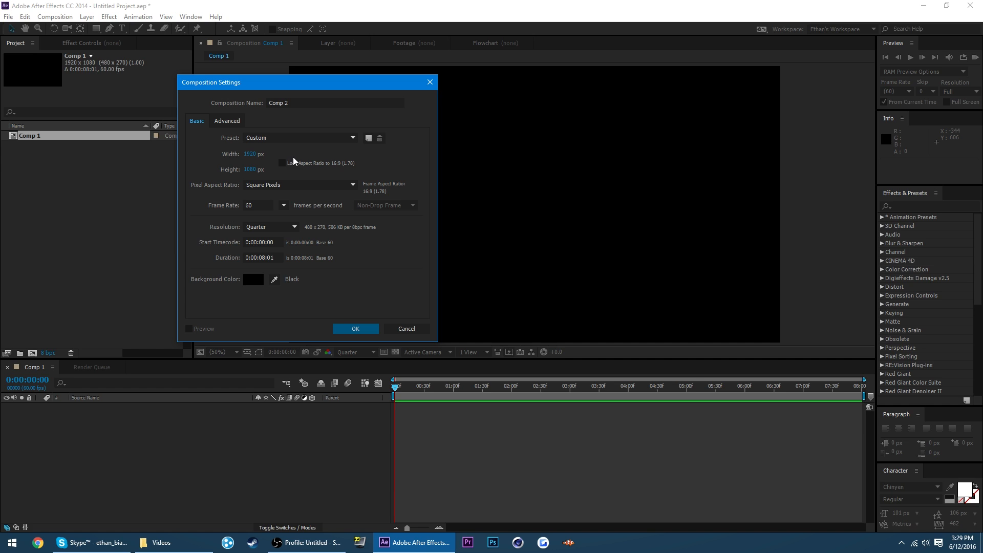
click(260, 203)
click(365, 335)
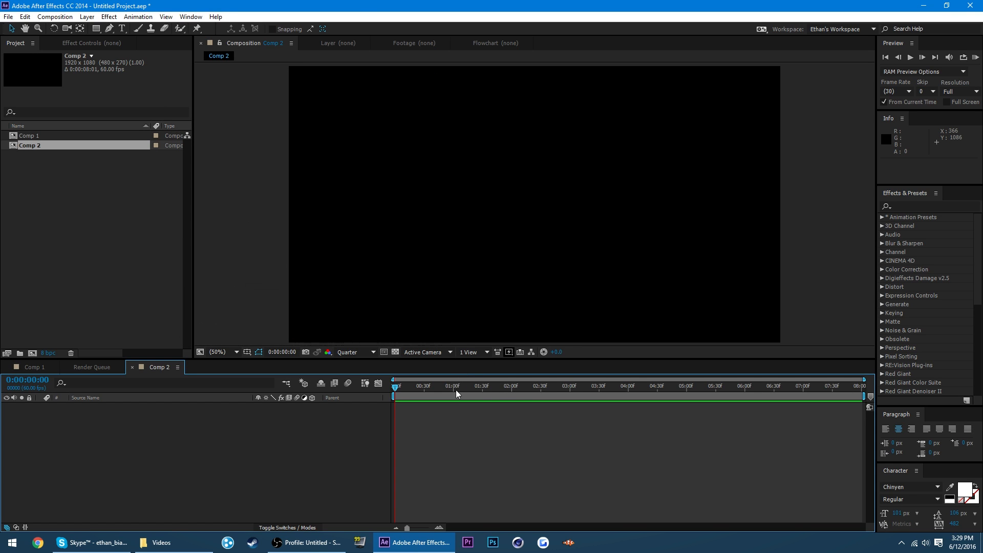
Close the Comp 1 timeline so only Comp 2 stays open.
click(19, 371)
click(7, 367)
click(85, 367)
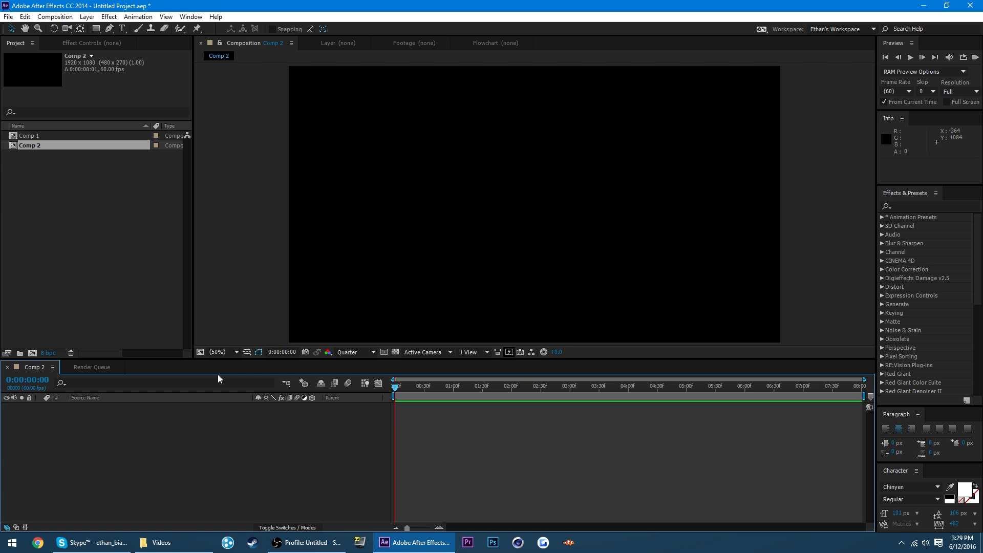
Save the project as AE on the Desktop, replacing the existing file.
key(ctrl+s)
click(42, 163)
click(233, 123)
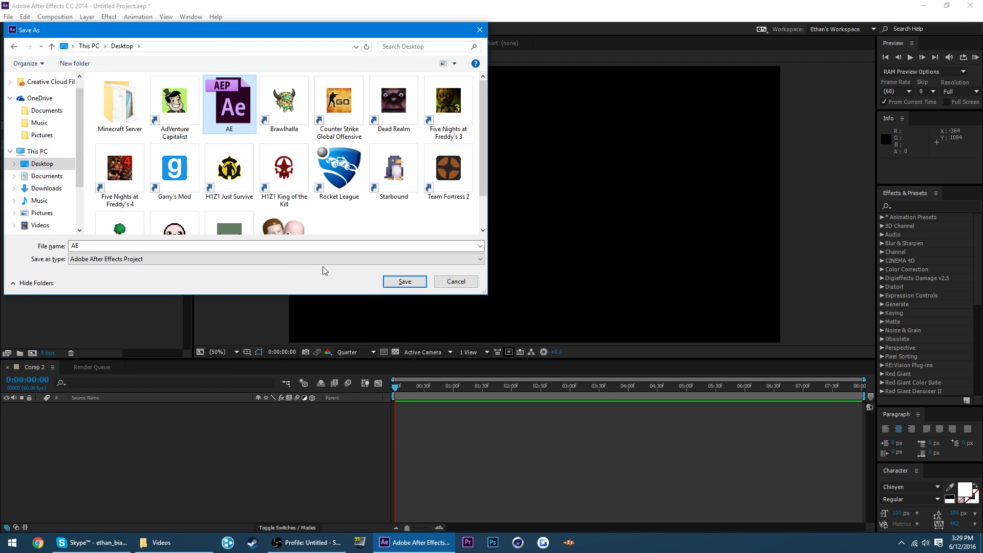
click(404, 281)
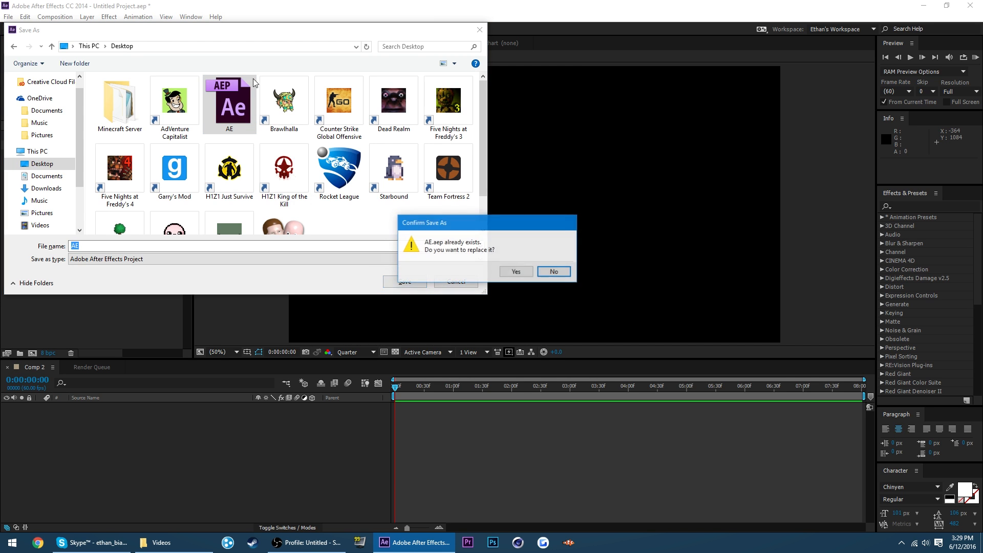
click(509, 272)
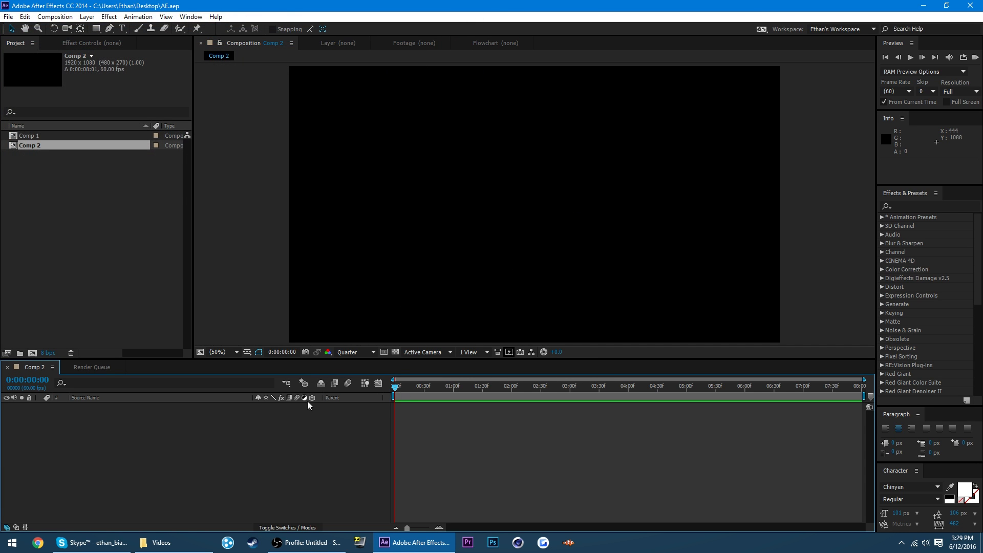
Add a new text layer reading "sync" to Comp 2 and return to the Selection tool.
right_click(244, 397)
right_click(199, 447)
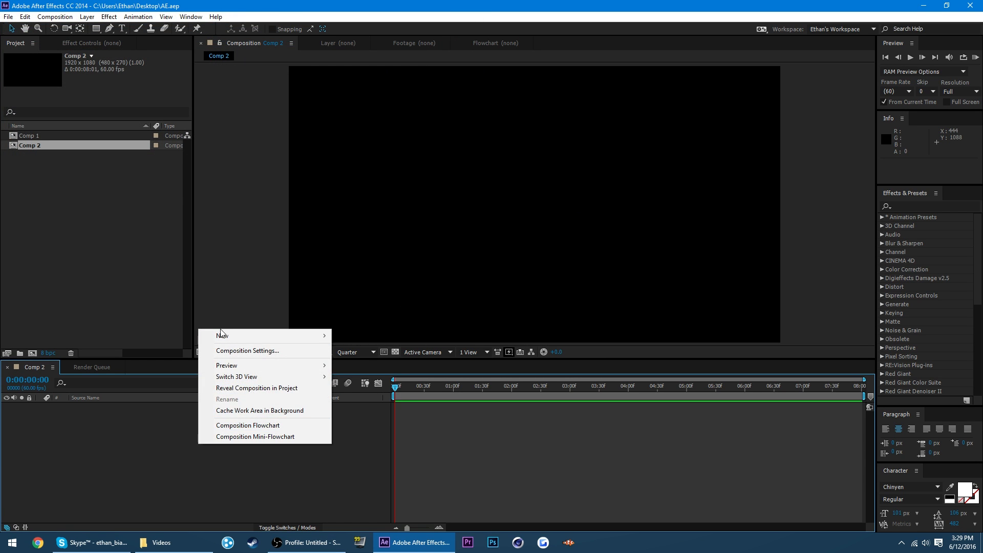
mouse_move(216, 335)
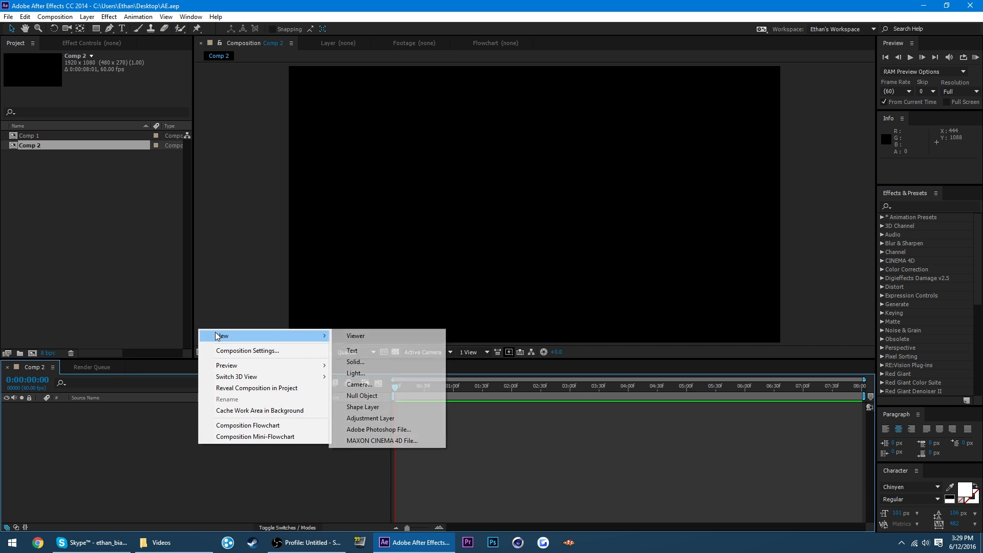
click(406, 349)
text(sync)
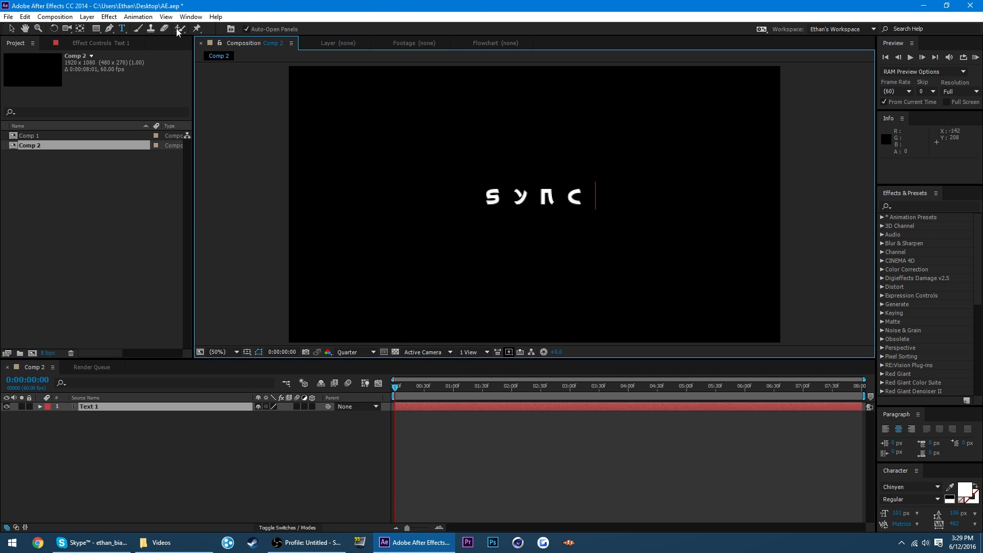
click(11, 28)
Centre the sync text layer's anchor point at X .5, Y .5 using the Move Anchor Point script.
click(191, 16)
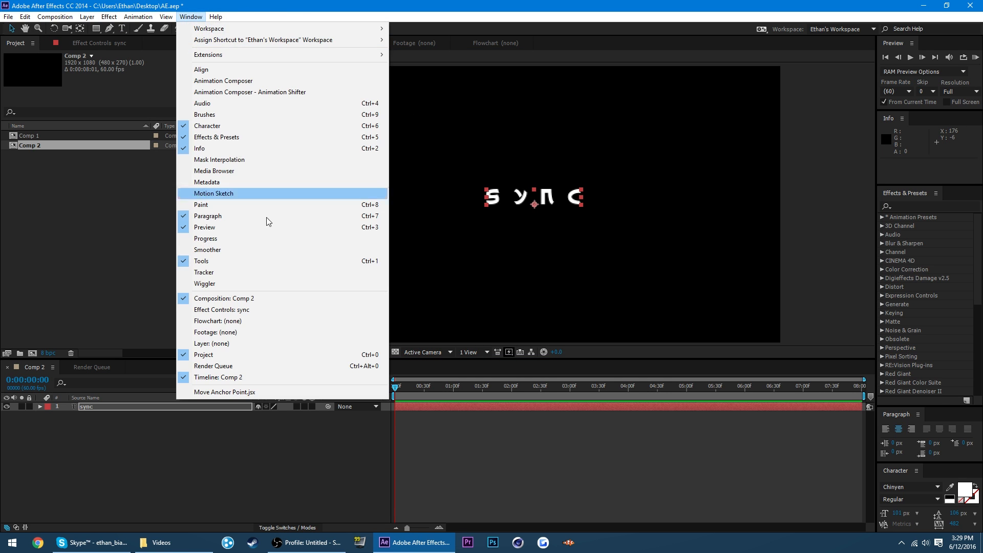
click(279, 392)
click(123, 109)
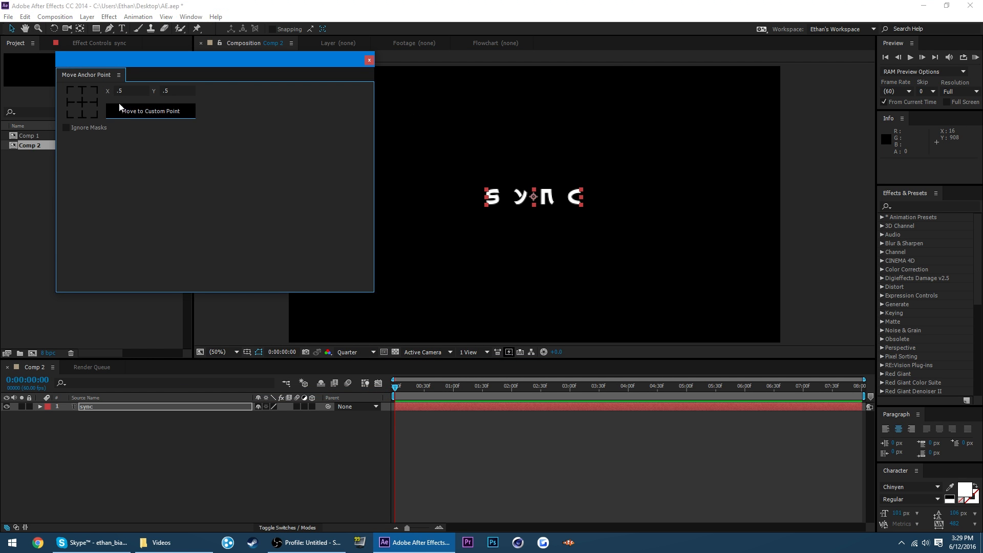
click(369, 60)
click(522, 416)
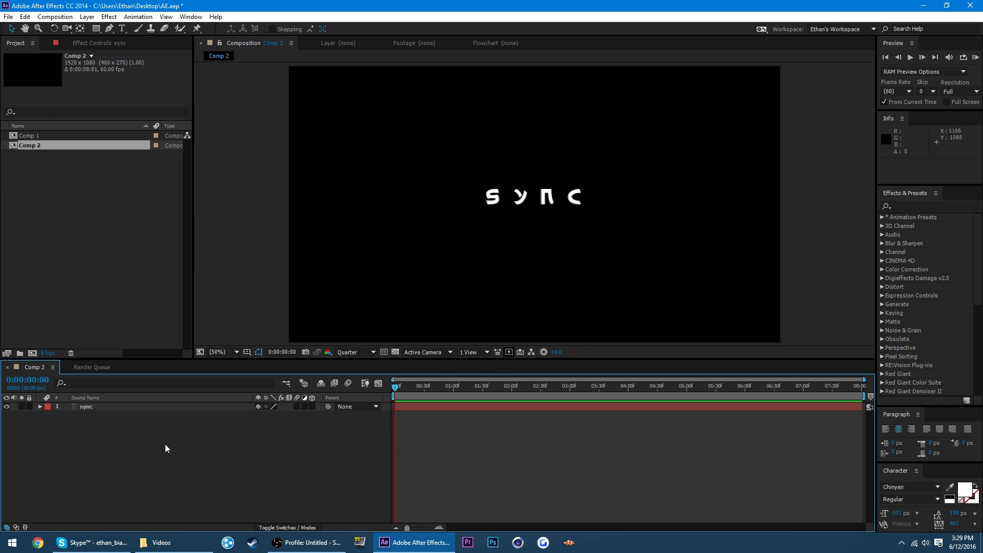
Nudge the sync text layer down to a vertical position of about 534, near the middle of the frame, and deselect it.
click(106, 407)
key(Down)
key(Down)
key(Down)
key(Down)
key(Down)
key(Down)
key(Down)
key(Down)
key(Down)
key(Down)
key(Down)
key(Down)
key(Down)
key(Down)
key(Down)
key(Down)
key(Down)
key(Down)
key(Down)
key(Down)
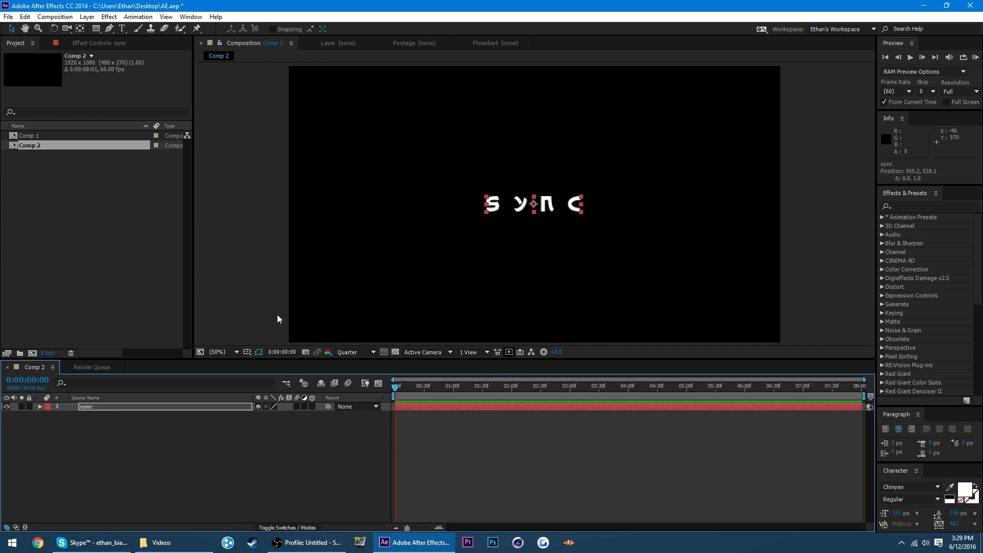
key(Up)
key(Up)
key(Up)
key(Up)
key(Up)
key(Up)
key(Up)
key(Up)
key(Up)
key(Up)
key(Up)
key(Up)
key(Up)
key(Up)
key(Up)
key(Up)
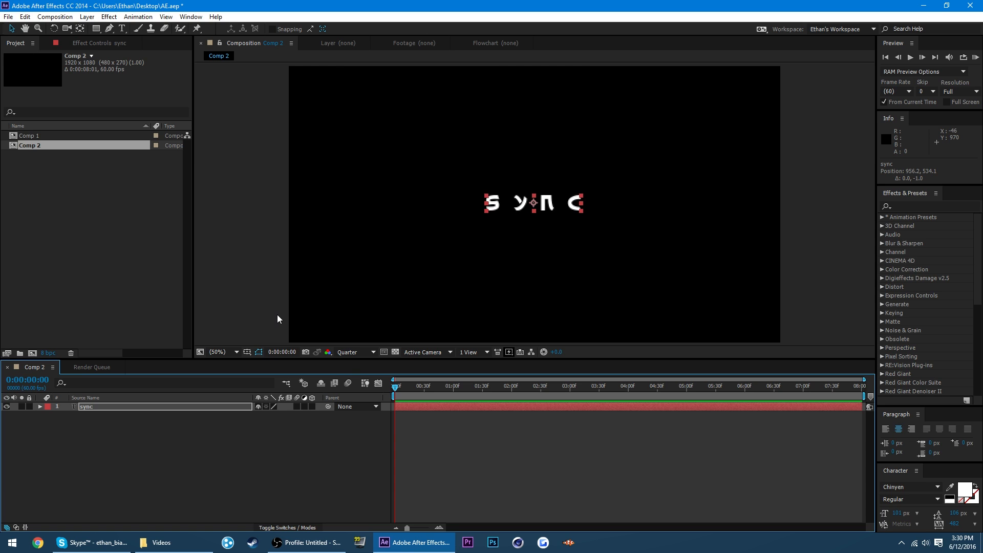
click(148, 497)
Import "Kid de Luca - Craving ft. Mae [Premiere].mp3" from the Downloads folder into the project.
right_click(156, 481)
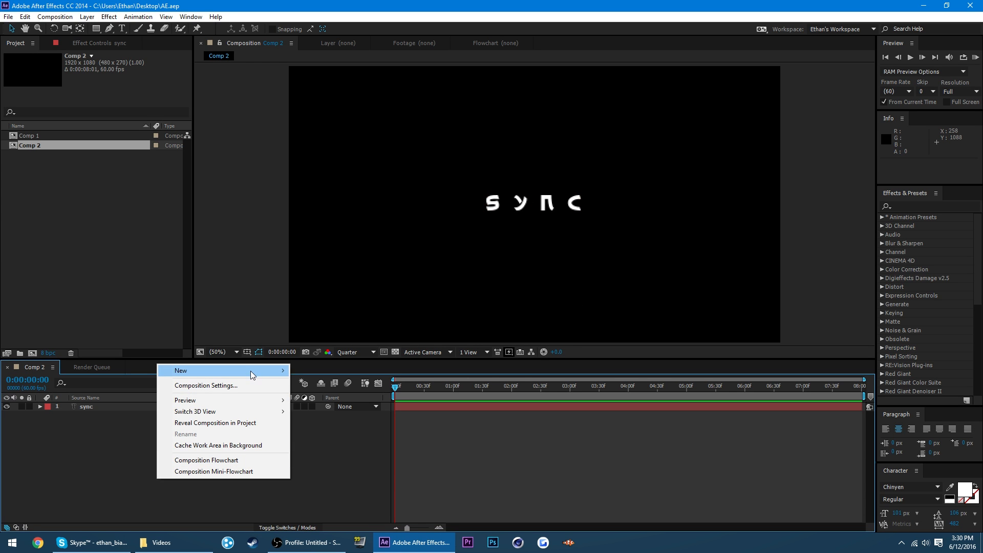
mouse_move(248, 373)
click(154, 543)
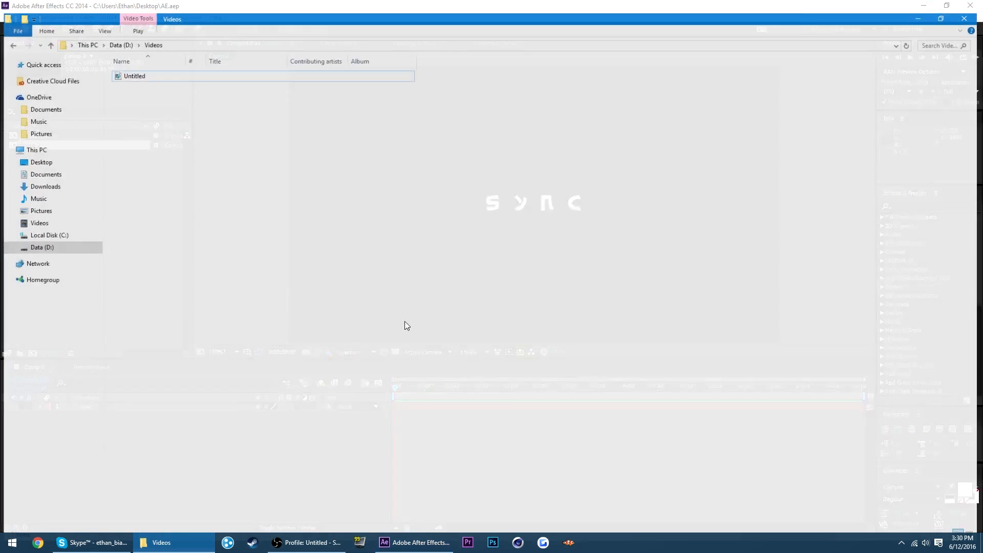
double_click(359, 5)
click(435, 275)
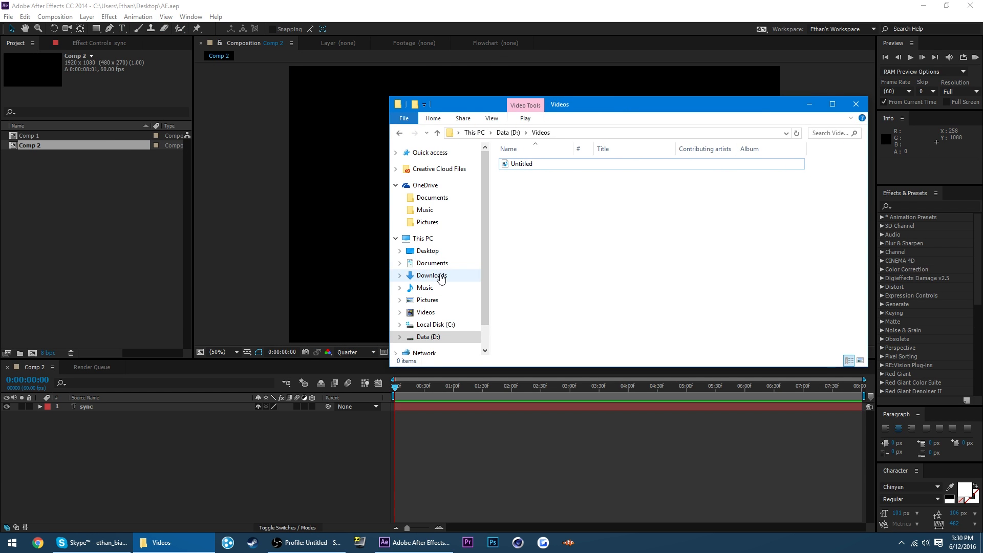
drag(534, 207, 56, 215)
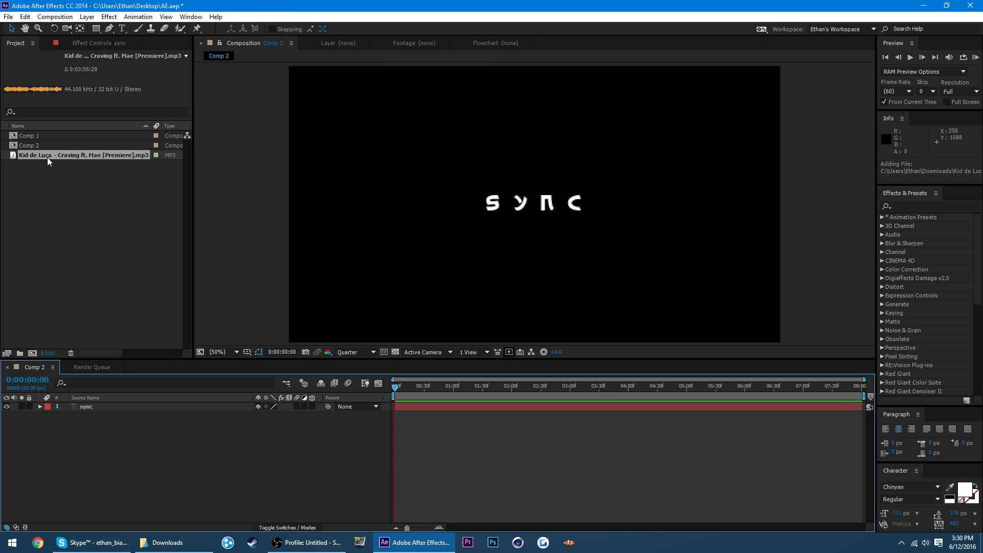
Add the imported MP3 to the Comp 2 timeline below the sync layer and delete Comp 1 from the project.
drag(47, 157, 92, 430)
click(30, 138)
key(Delete)
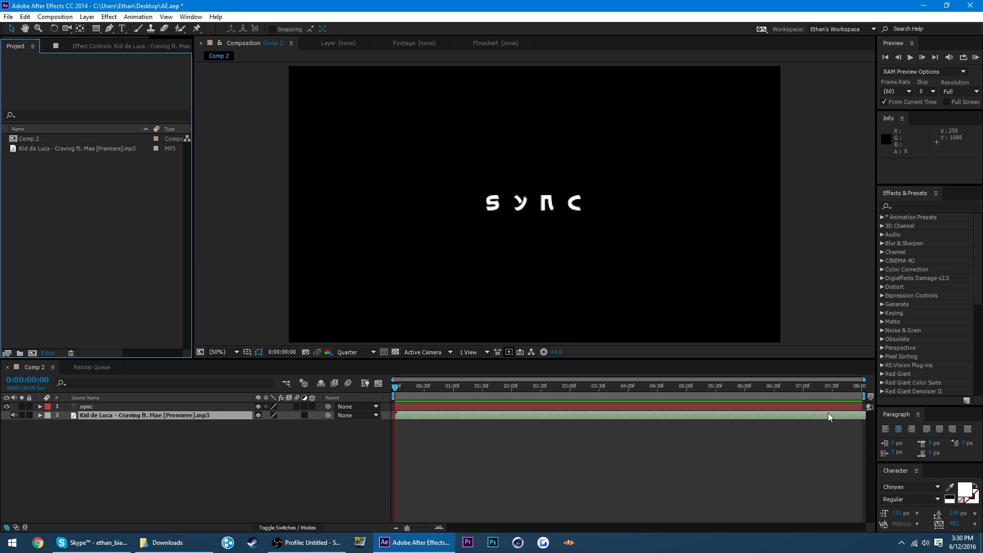
Slide the MP3 layer earlier in the timeline to an in point of about -0:00:46:53.
drag(828, 412, 398, 397)
drag(846, 416, 2, 328)
mouse_move(843, 413)
mouse_down()
mouse_move(697, 419)
mouse_move(862, 417)
mouse_up()
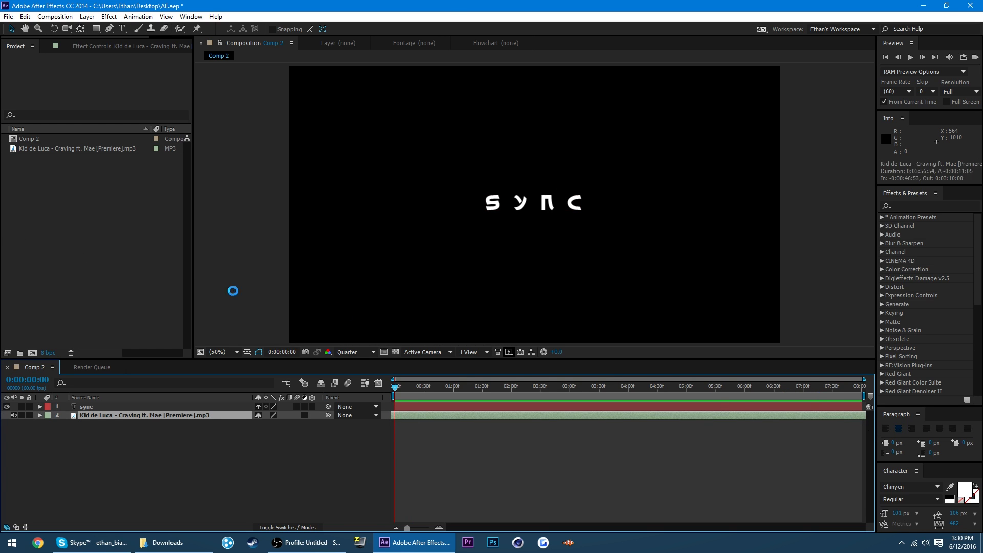
Play audio previews of the song from the start of the composition, and save the project.
key(KP_Decimal)
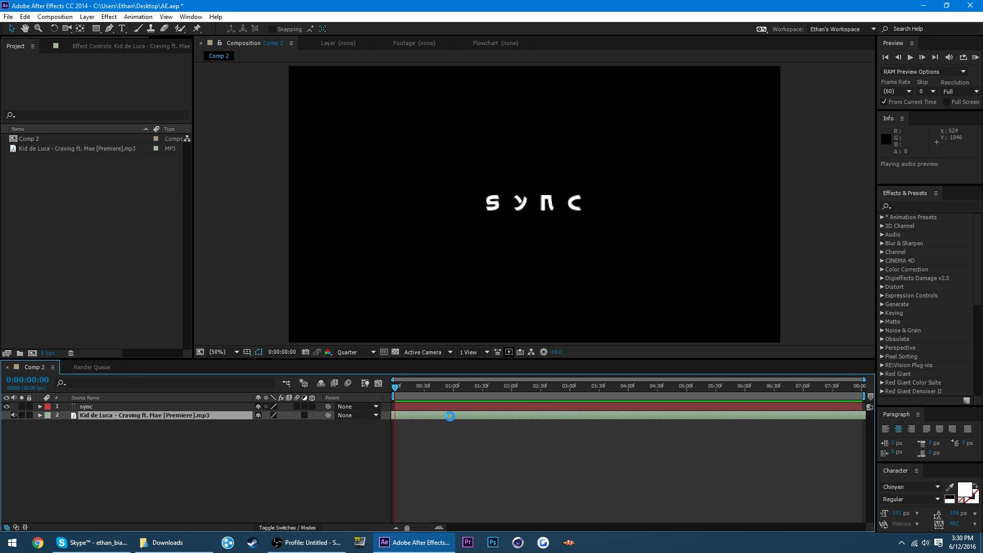
key(KP_Decimal)
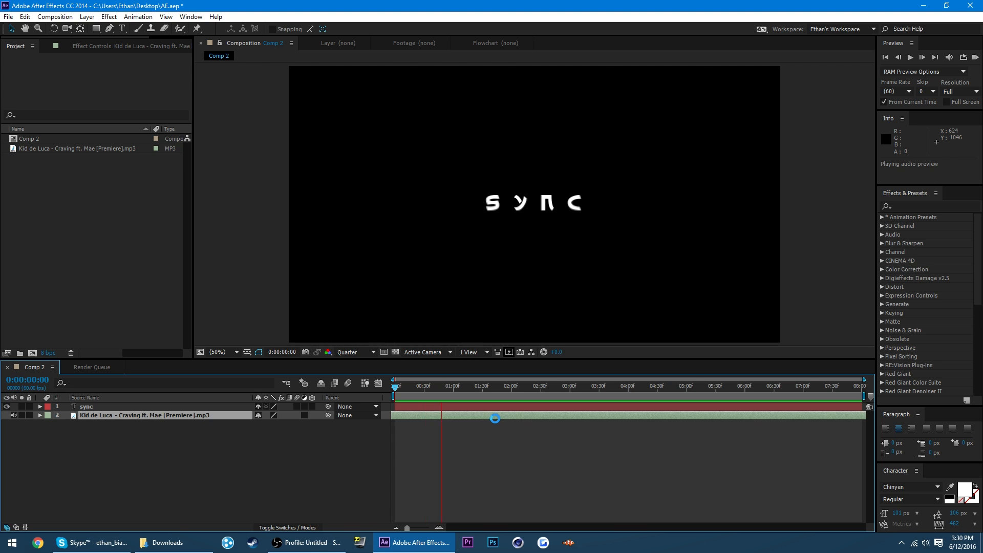
key(KP_Decimal)
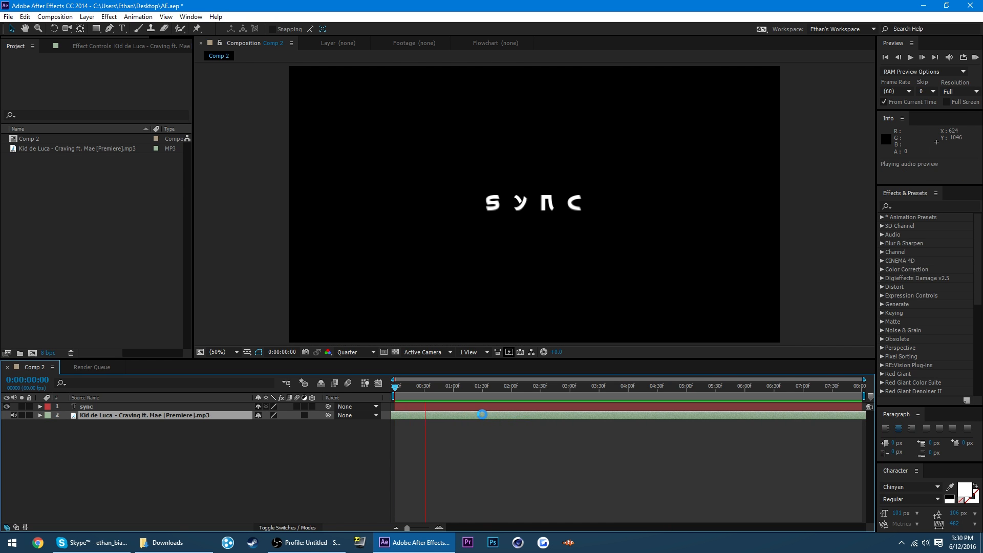
click(33, 469)
key(ctrl+s)
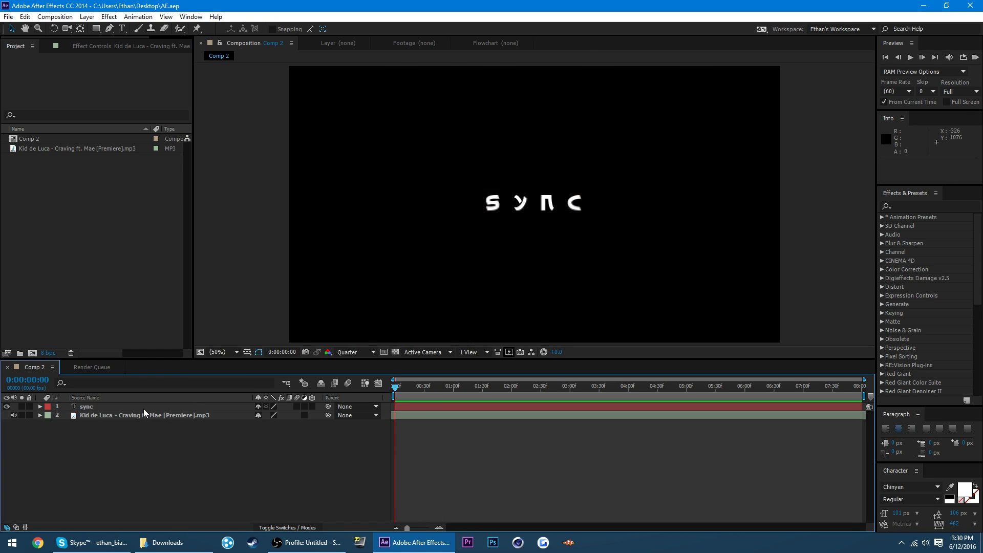
right_click(196, 407)
mouse_move(321, 163)
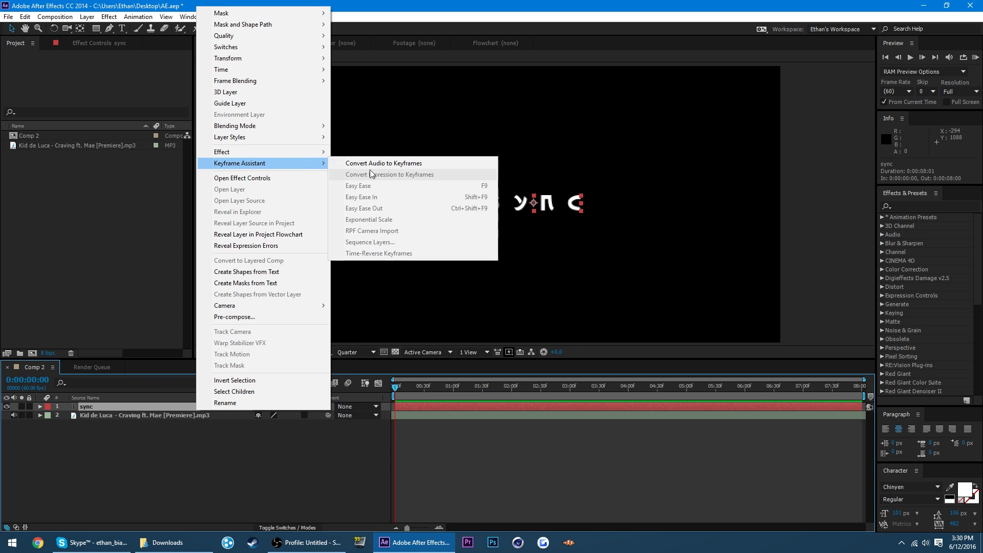
click(73, 482)
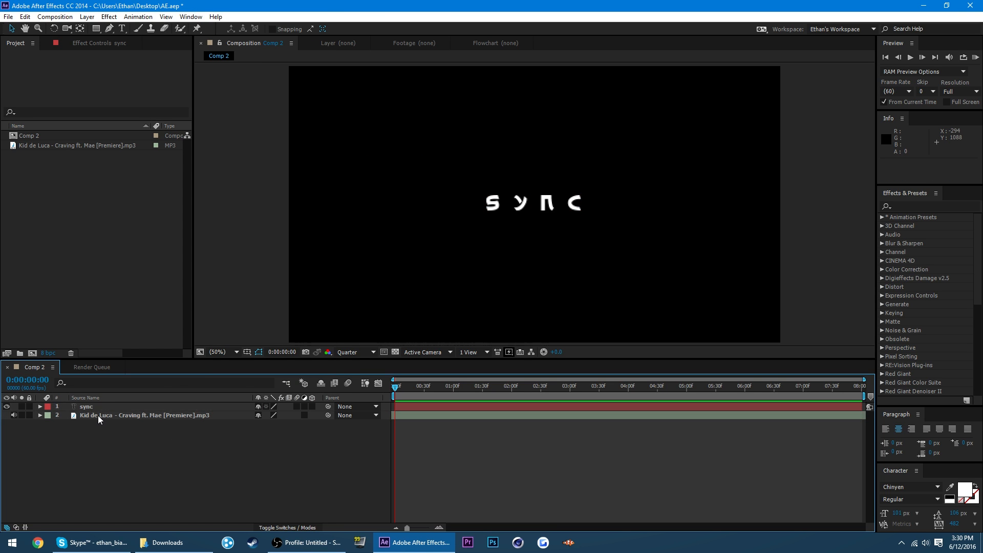
Convert the MP3 layer's audio to keyframes with the Keyframe Assistant.
click(93, 412)
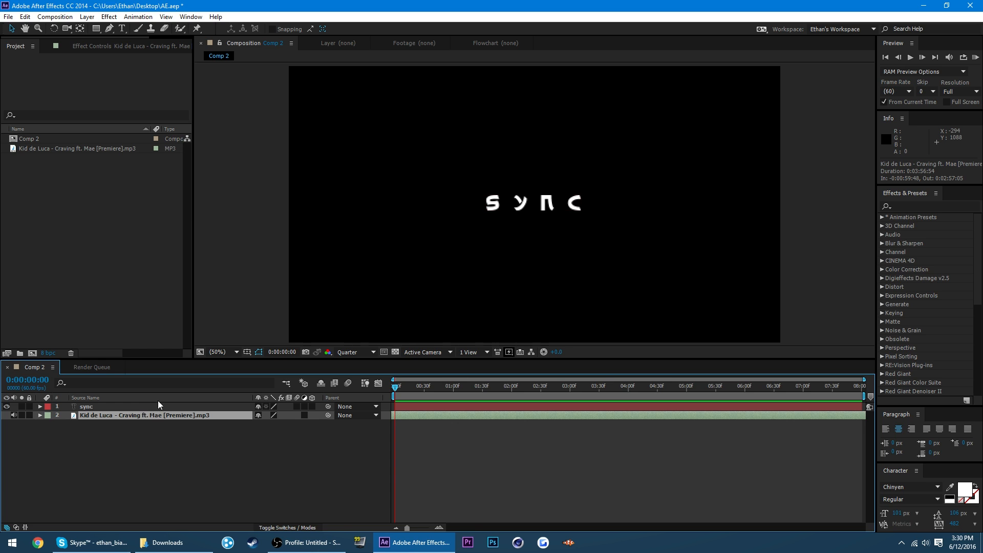
right_click(215, 415)
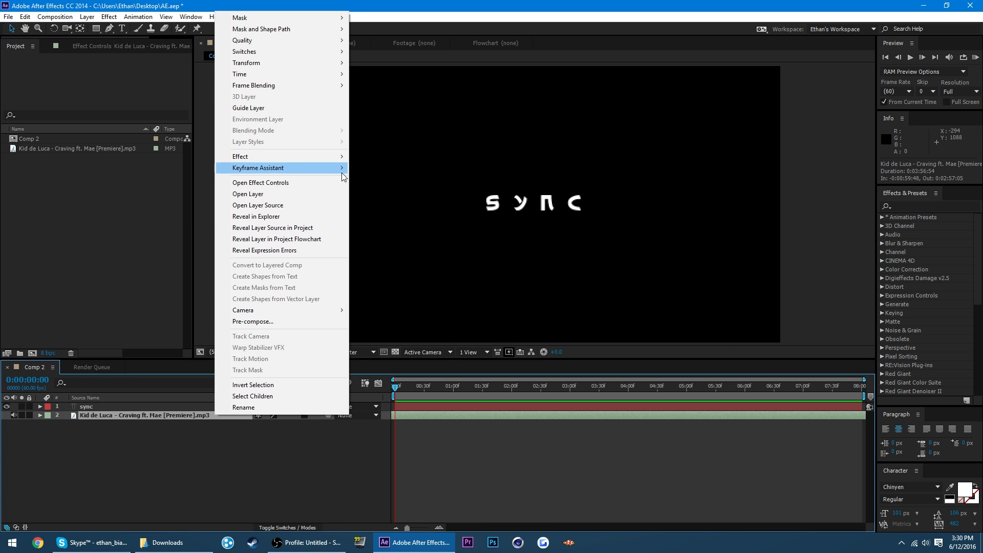
mouse_move(333, 168)
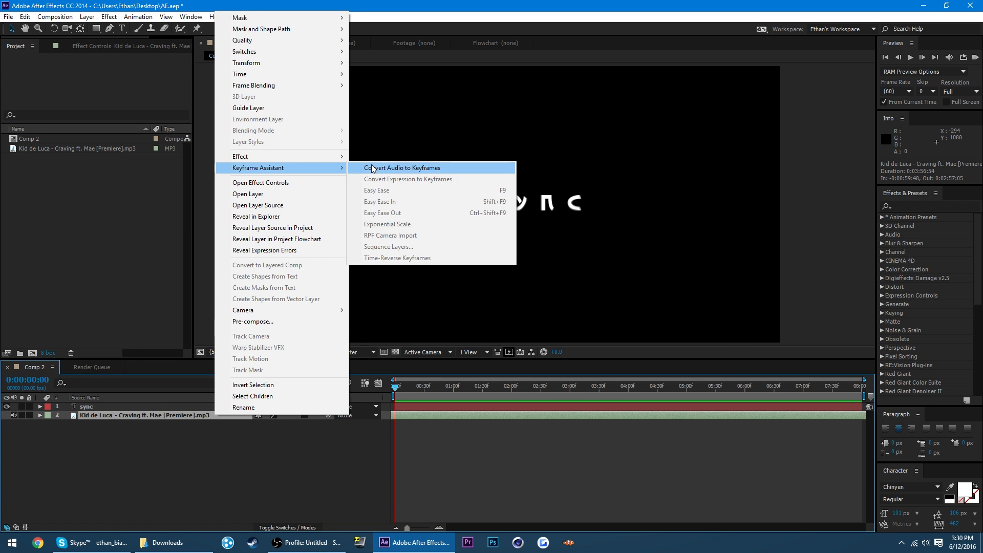
click(409, 167)
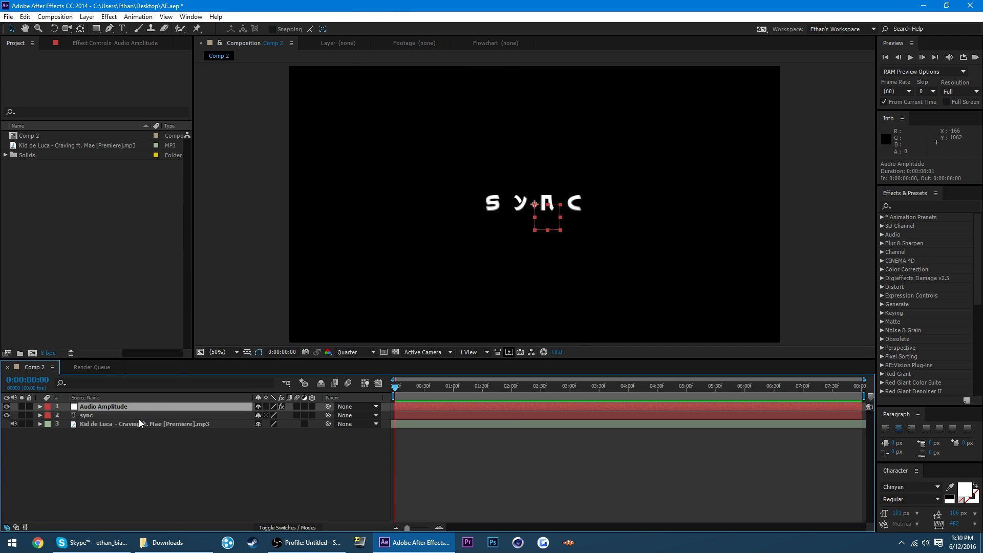
Delete the Left Channel and Right Channel effects from the Audio Amplitude layer, keeping Both Channels.
click(134, 45)
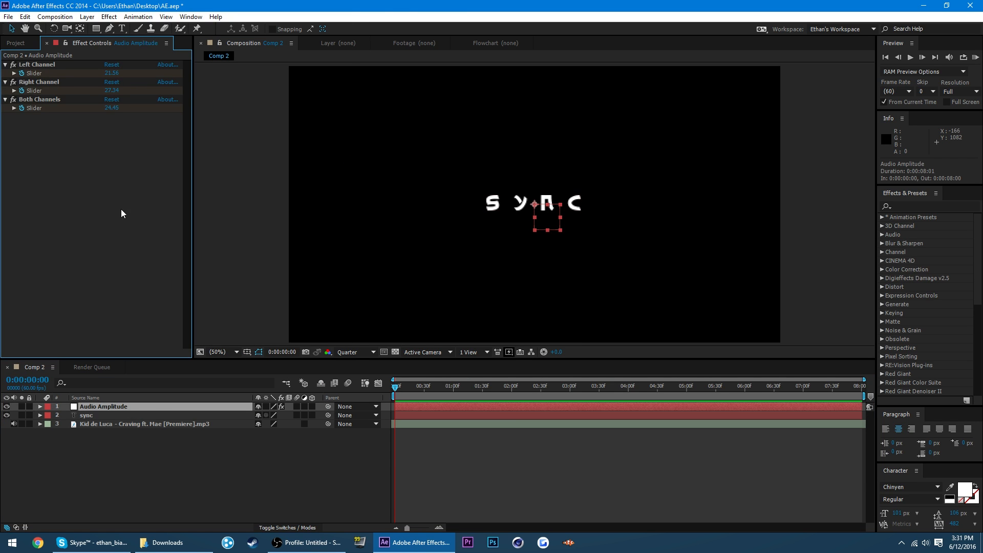
click(36, 65)
key(Delete)
click(35, 67)
key(Delete)
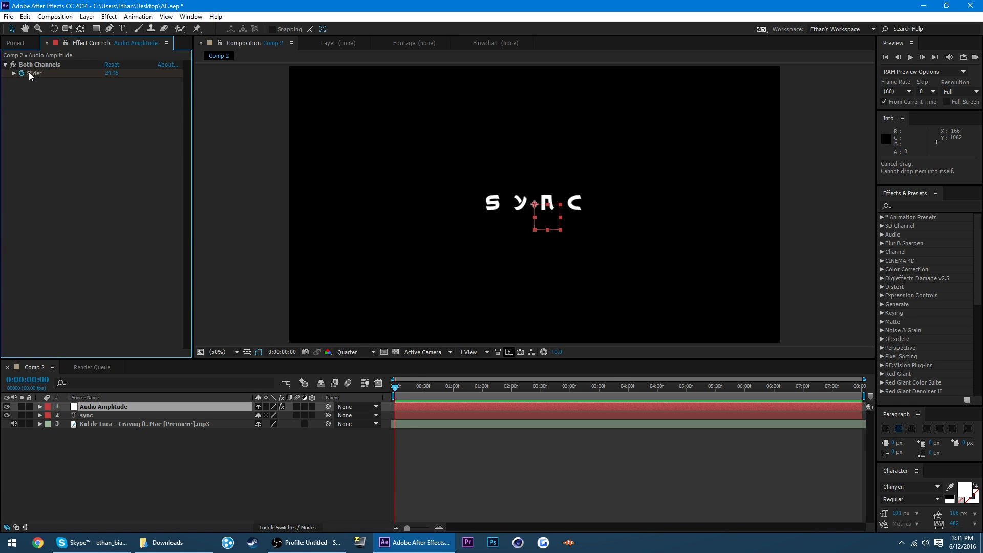
Show the Both Channels slider keyframes as a graph and add a layer marker at the first amplitude peak, 0:00:01:15.
click(30, 74)
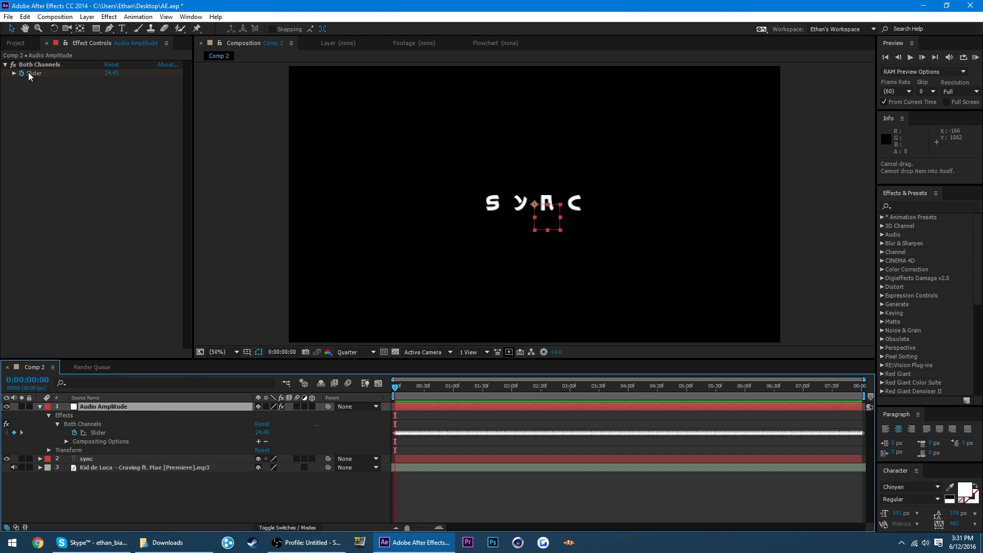
click(108, 434)
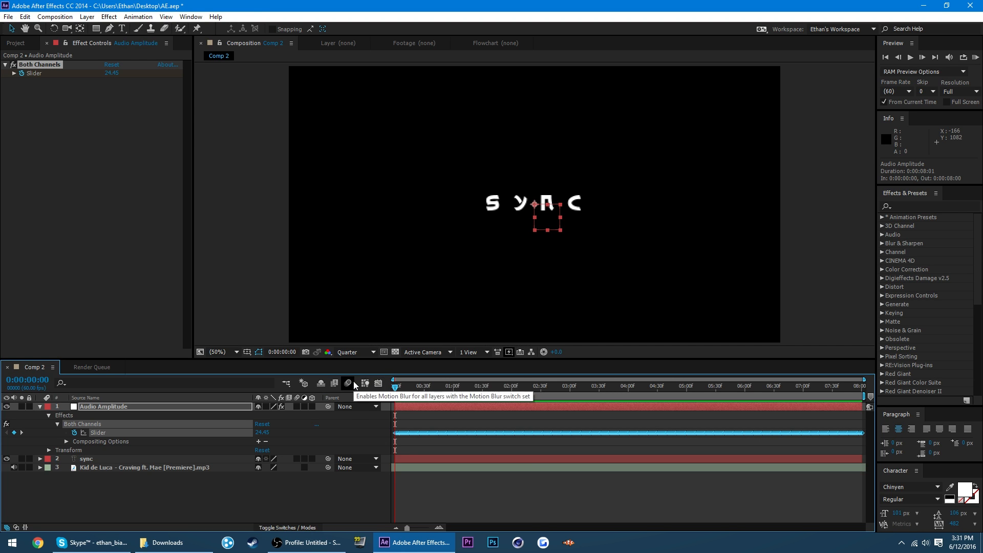
click(378, 383)
drag(407, 387, 463, 387)
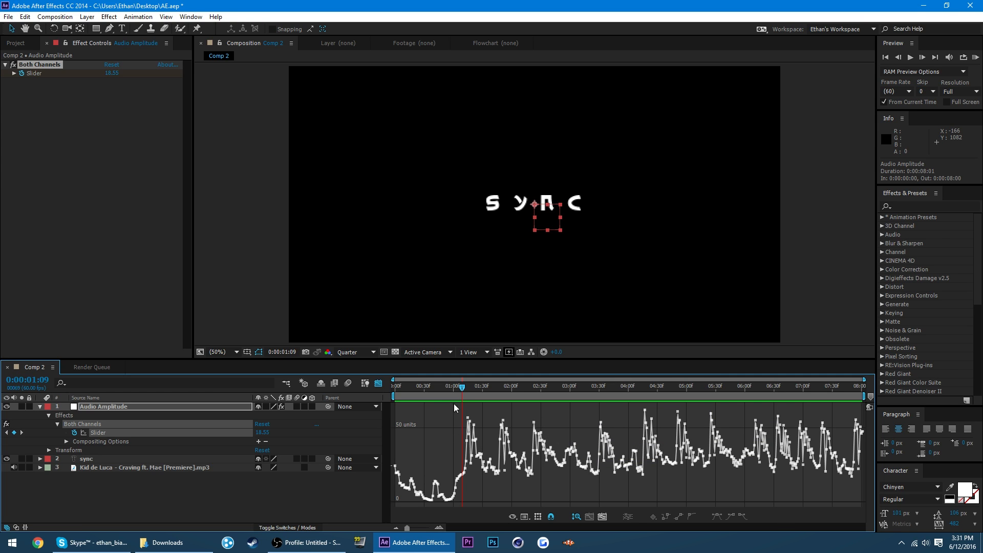
drag(465, 393, 475, 396)
click(378, 382)
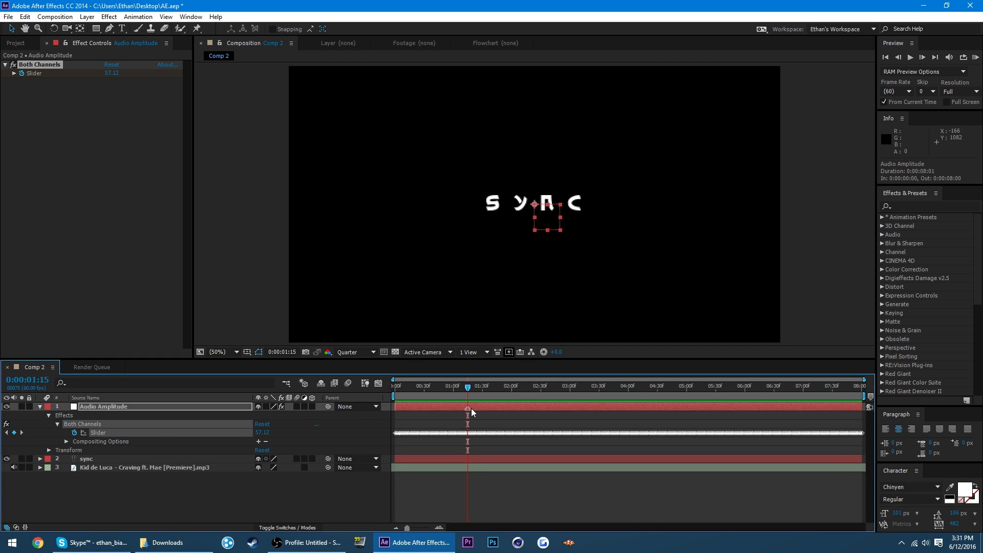
Add layer markers to Audio Amplitude at the remaining major graph peaks, then return to the layer bar view.
click(378, 382)
drag(497, 392, 533, 392)
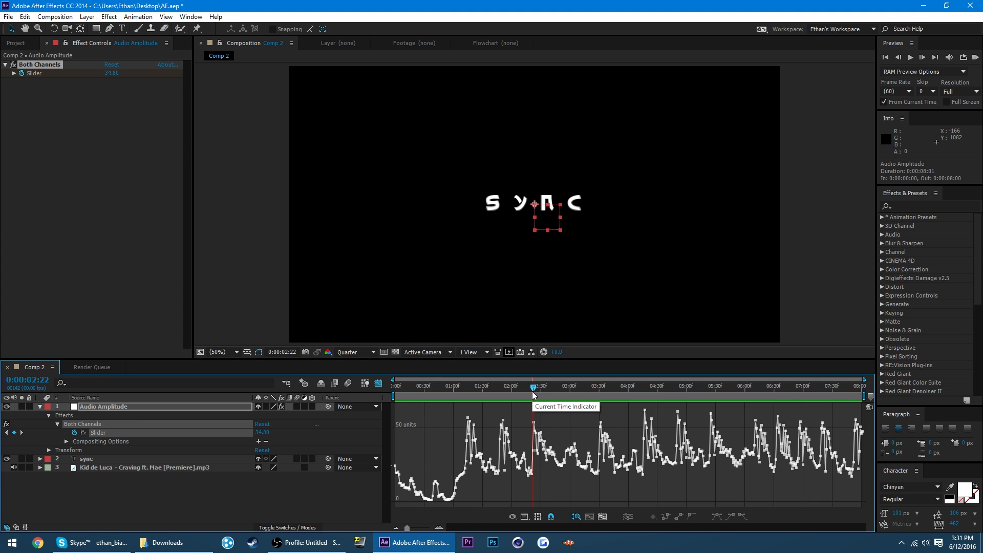
click(600, 393)
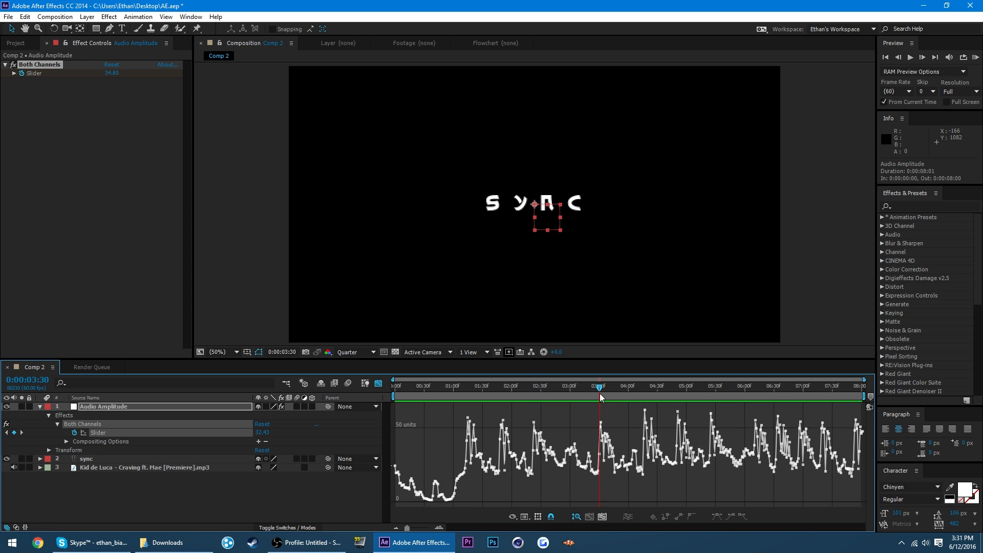
drag(600, 394, 857, 394)
click(380, 384)
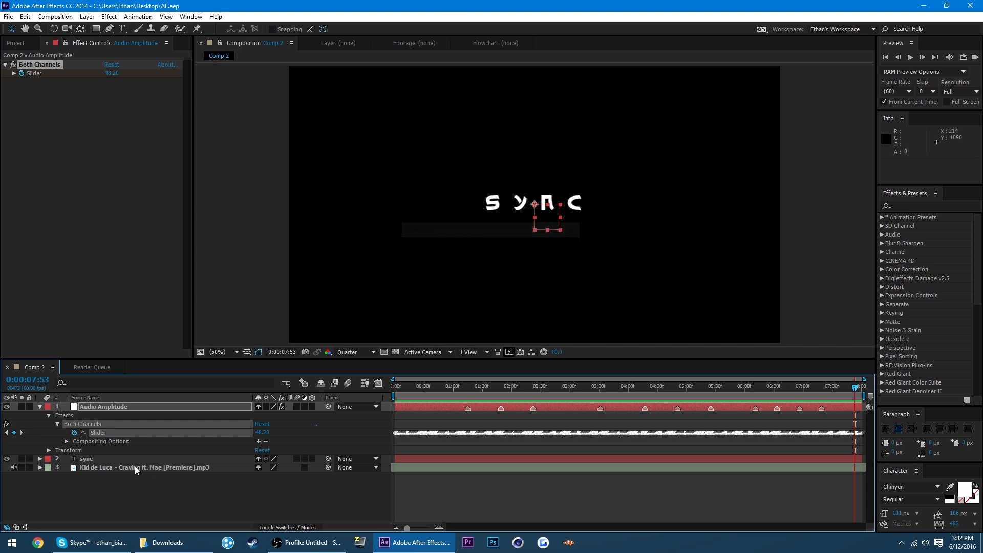
Create an adjustment layer and place it directly below the Audio Amplitude layer.
click(40, 406)
right_click(108, 493)
mouse_move(163, 388)
click(279, 461)
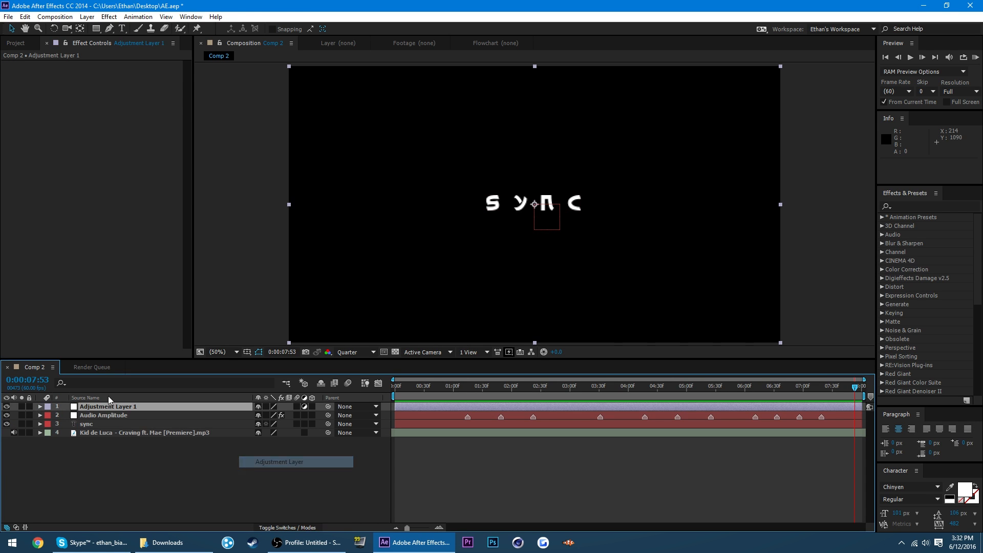
drag(110, 409, 122, 417)
Rename the new adjustment layer to Sync.
right_click(121, 415)
click(148, 410)
text(Sync)
key(BackSpace)
text(nc)
key(Return)
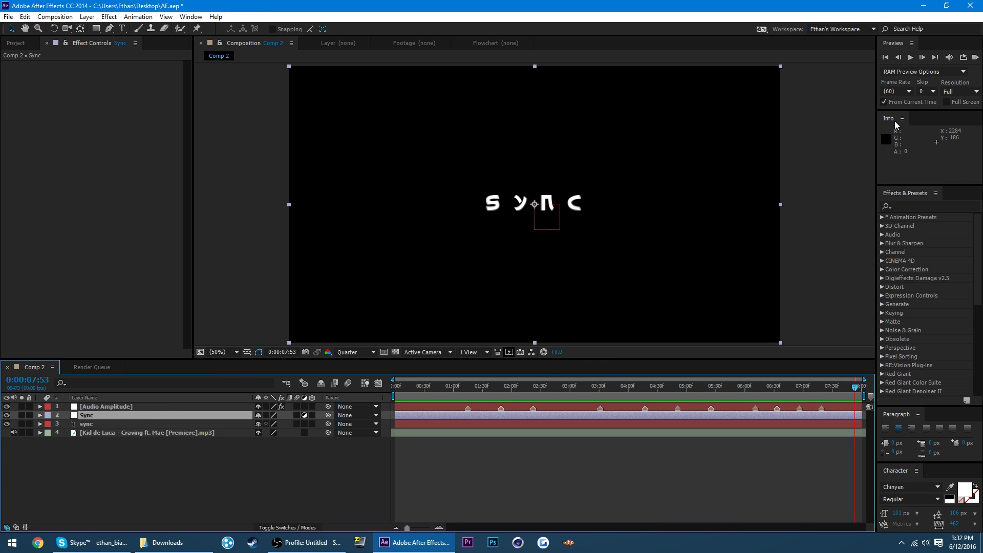
Find the Transform effect by searching for "transform" and apply it to the Sync adjustment layer.
click(938, 207)
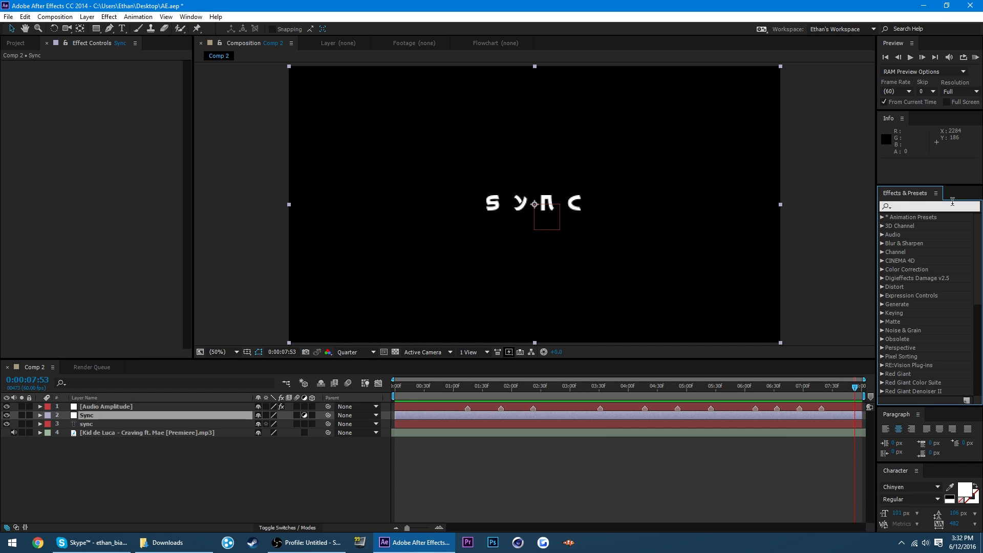
text(transform)
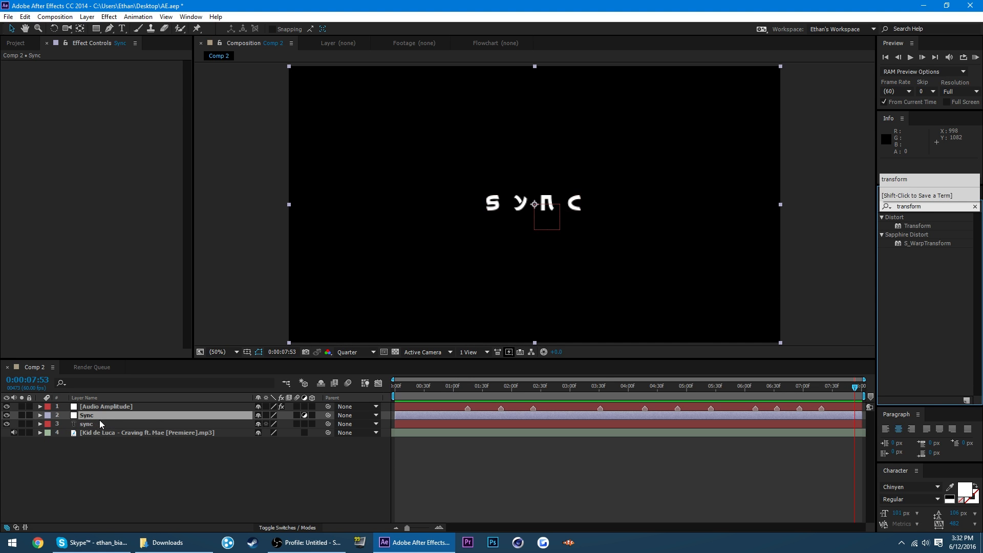
double_click(914, 227)
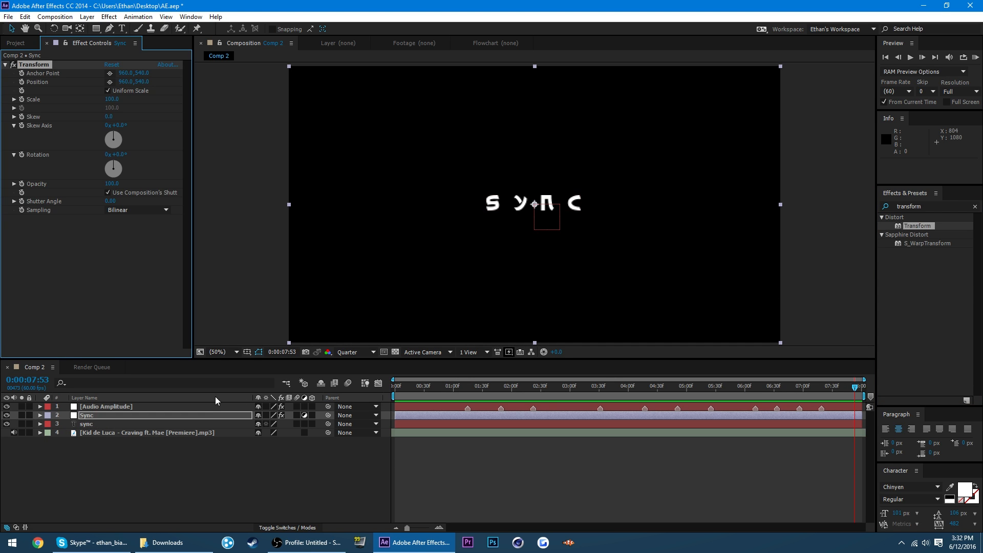
right_click(94, 471)
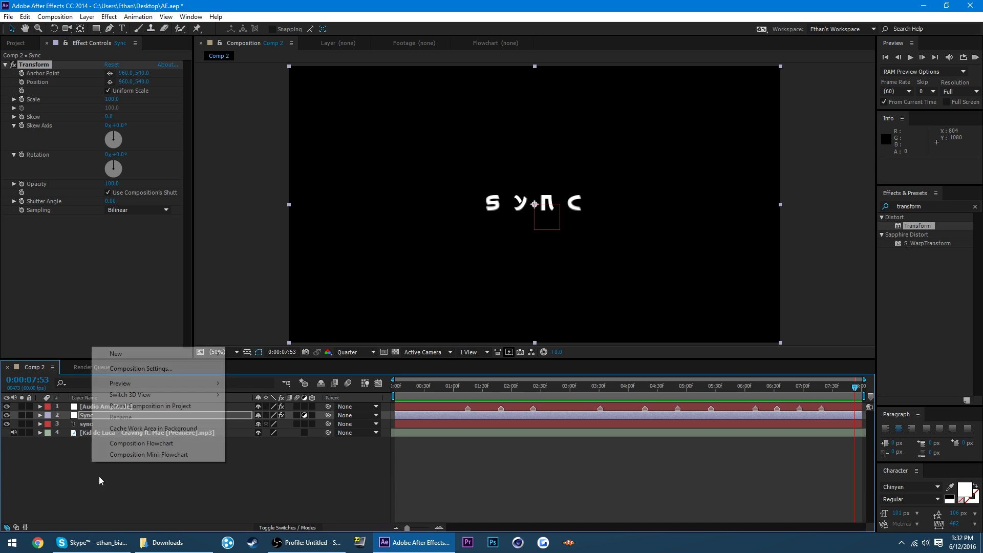
click(92, 485)
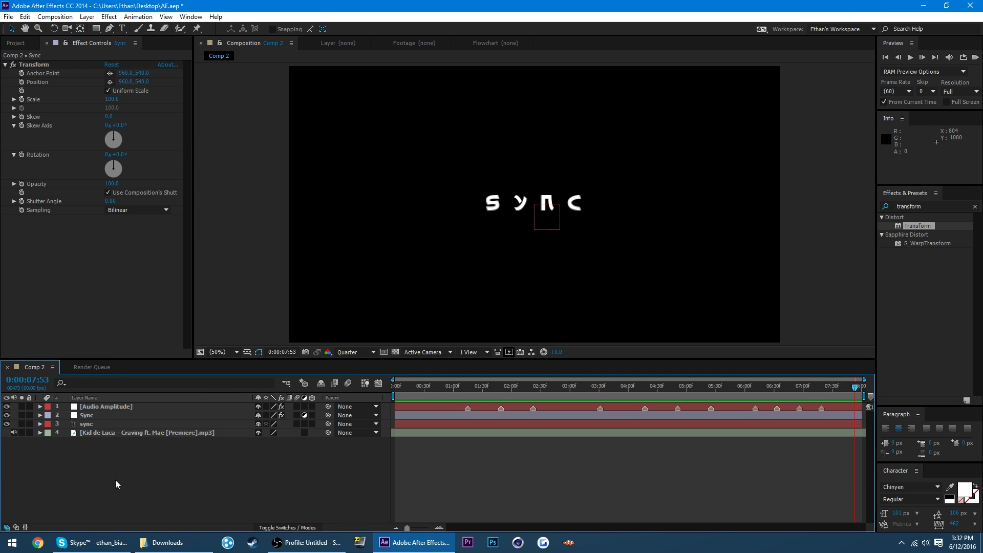
right_click(89, 482)
mouse_move(143, 368)
click(260, 455)
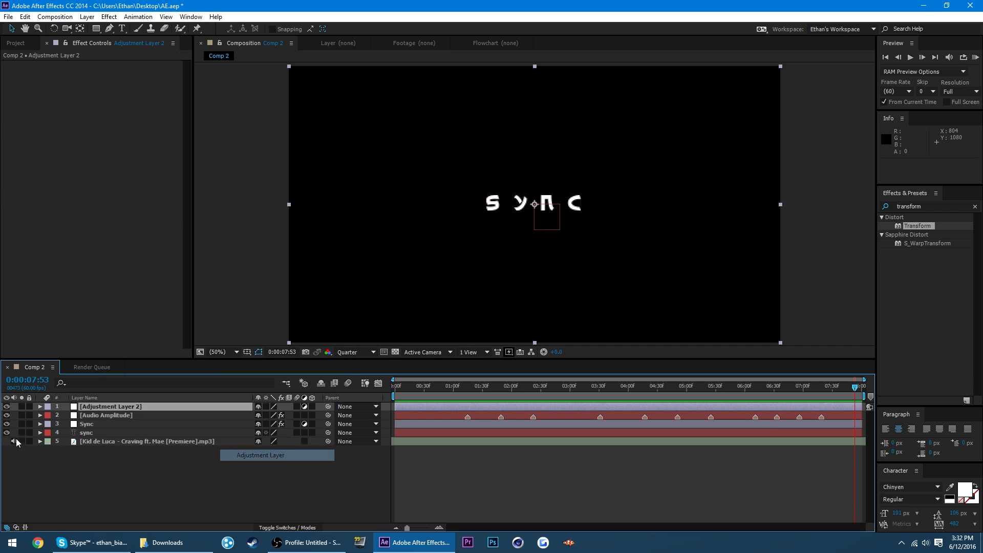
key(Delete)
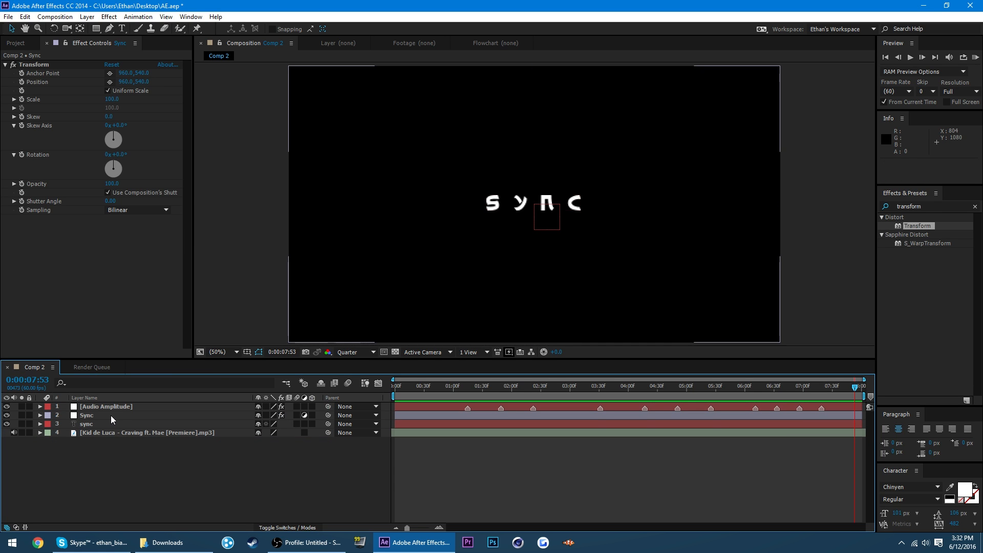
With the Sync adjustment layer selected, step through the beat markers and check the composition's last and first frames.
click(112, 416)
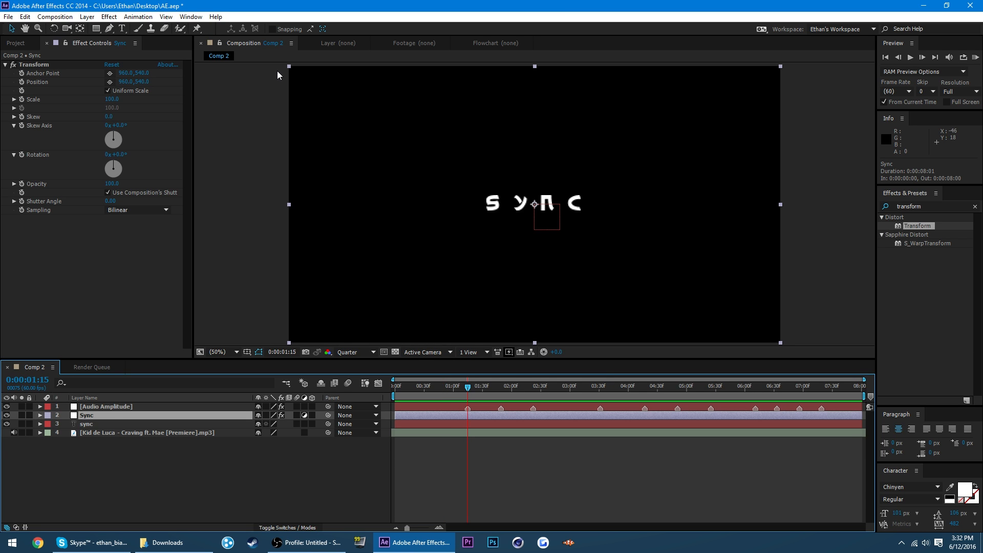
click(975, 206)
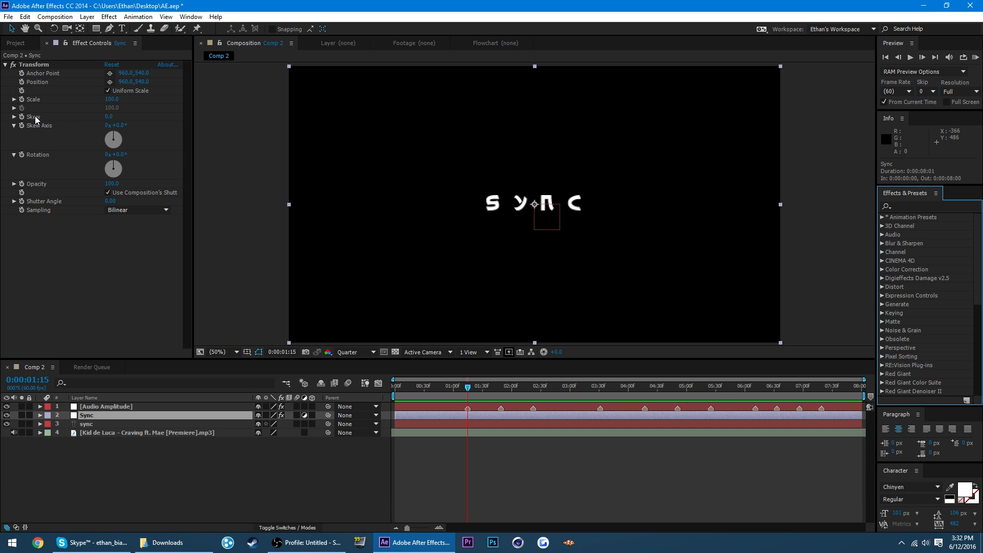
click(490, 454)
key(Home)
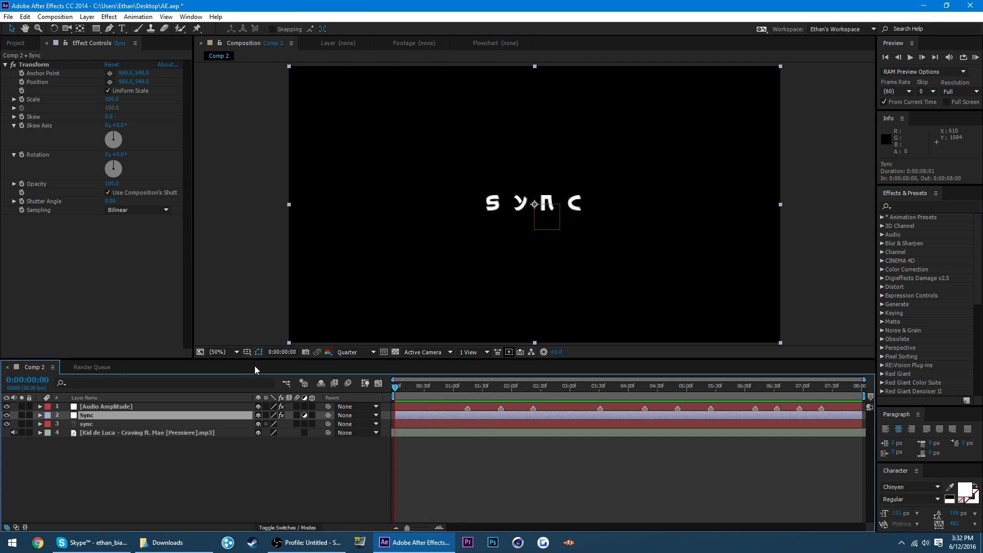
key(k)
key(k)
key(k)
key(k)
key(j)
key(k)
key(k)
key(k)
key(k)
key(k)
key(k)
key(k)
key(k)
key(k)
key(j)
key(j)
key(Home)
key(k)
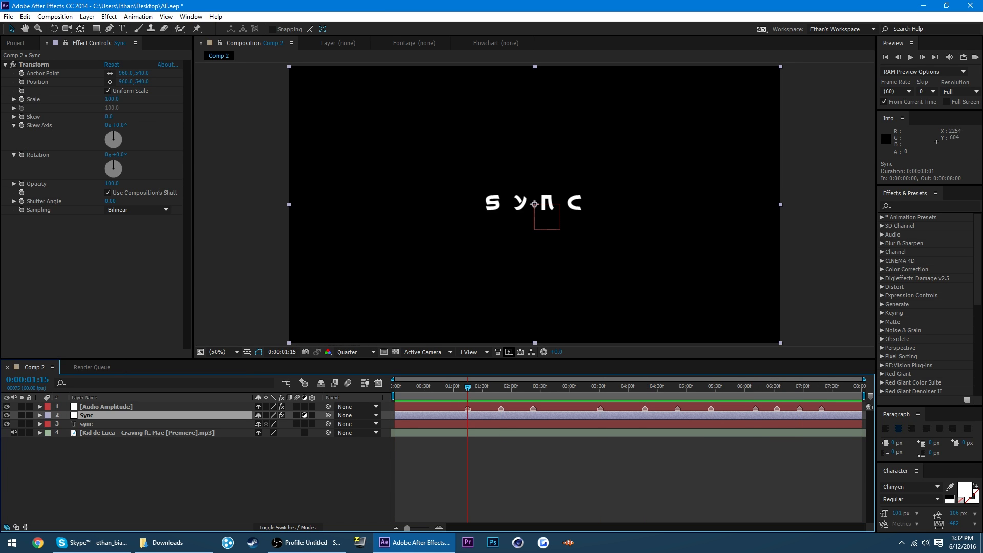
click(935, 58)
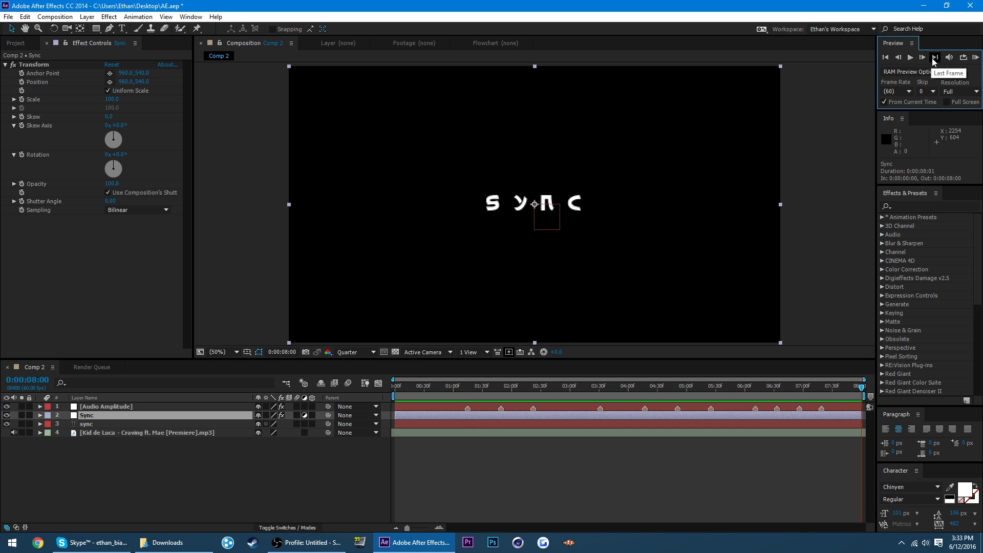
click(886, 58)
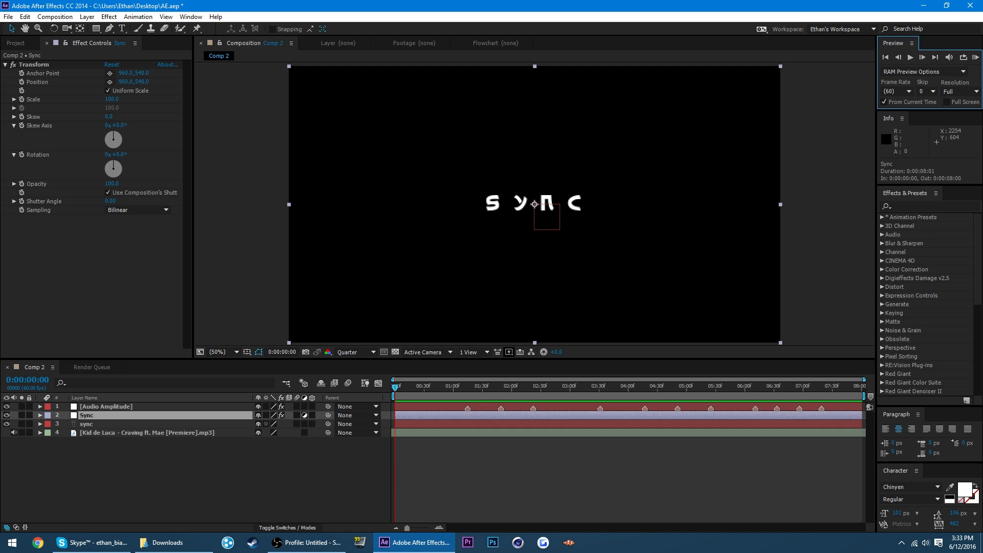
Start keyframing the Transform effect's Scale on the Sync layer at the first marker, 0:00:01:15.
click(453, 388)
key(k)
click(21, 100)
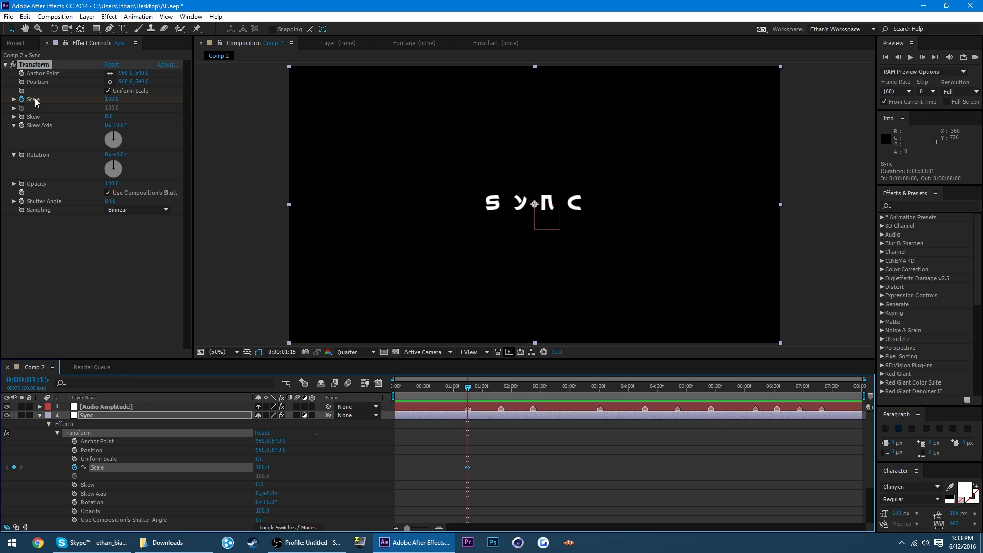
Move the first Scale keyframe back to 0:00:01:09, six frames before the first marker.
click(466, 467)
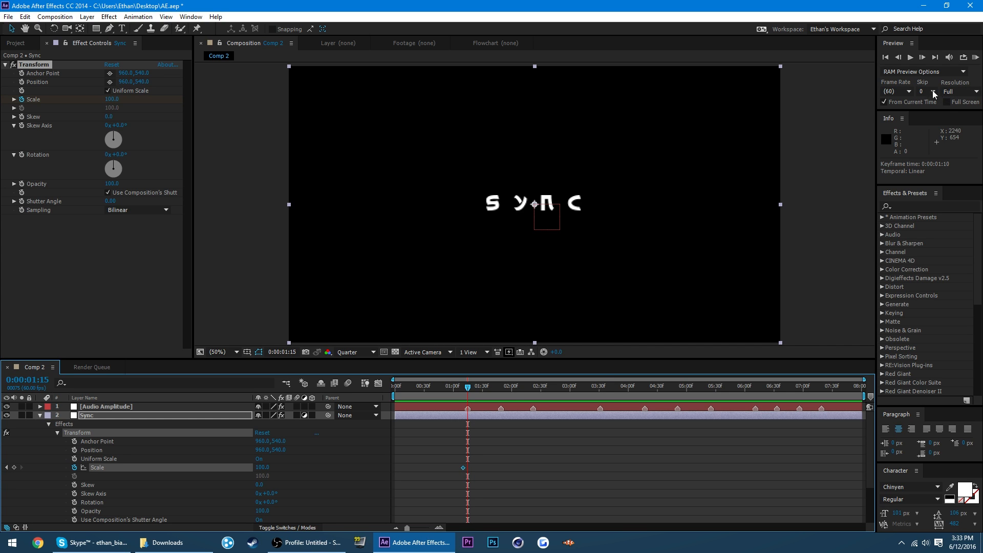
click(898, 57)
click(897, 57)
click(898, 58)
click(897, 57)
click(898, 57)
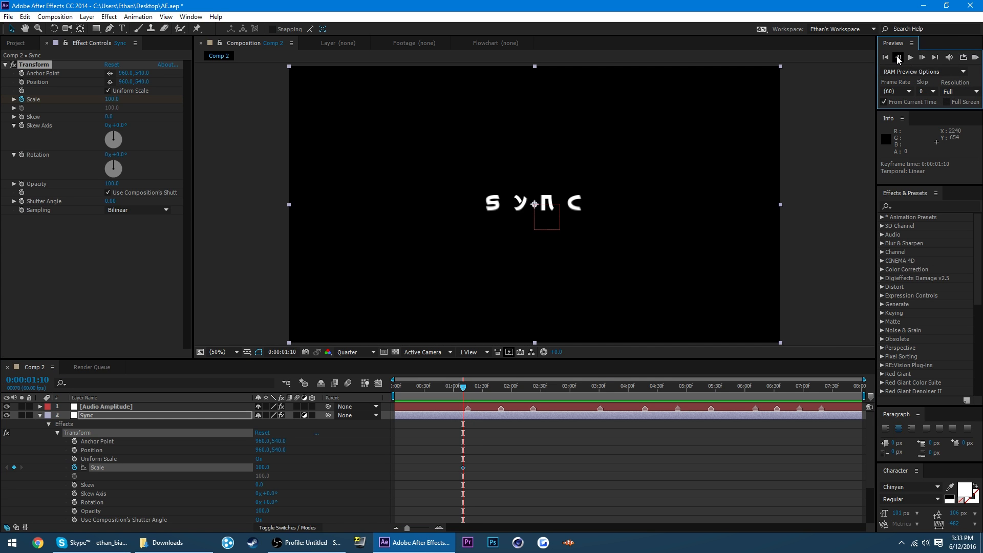
click(897, 58)
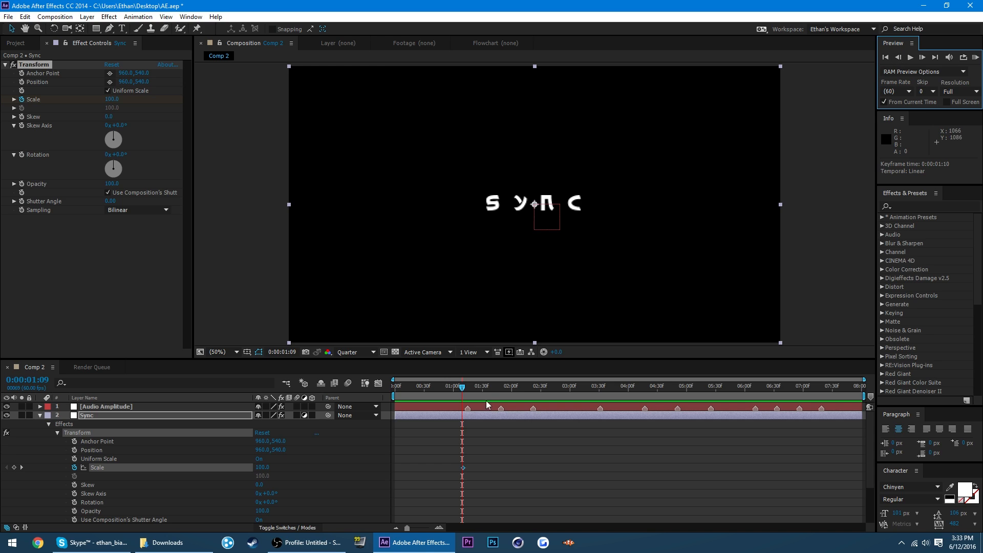
click(463, 468)
Set the Transform Scale to 165 at the first marker, 0:00:01:15.
key(k)
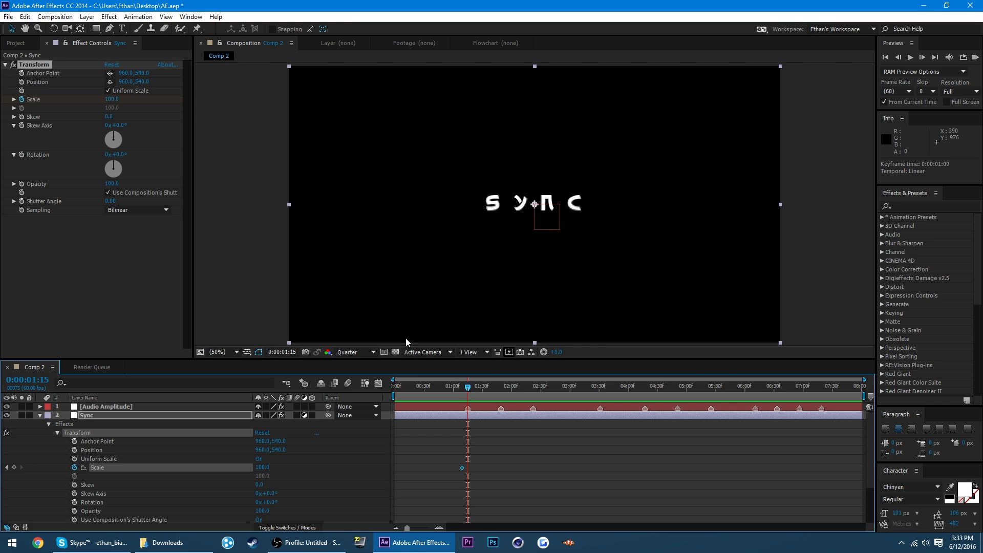
click(121, 99)
text(1)
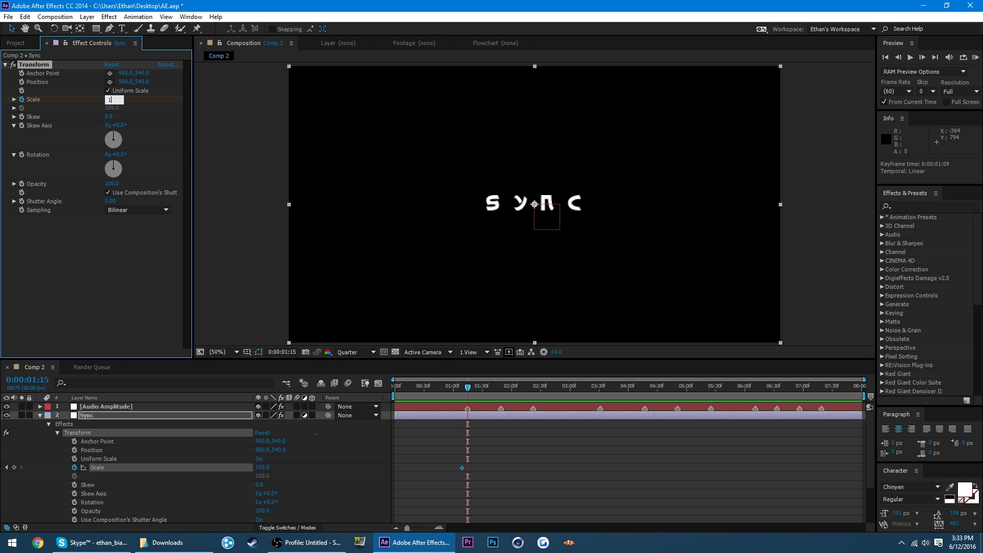
text(65)
key(Return)
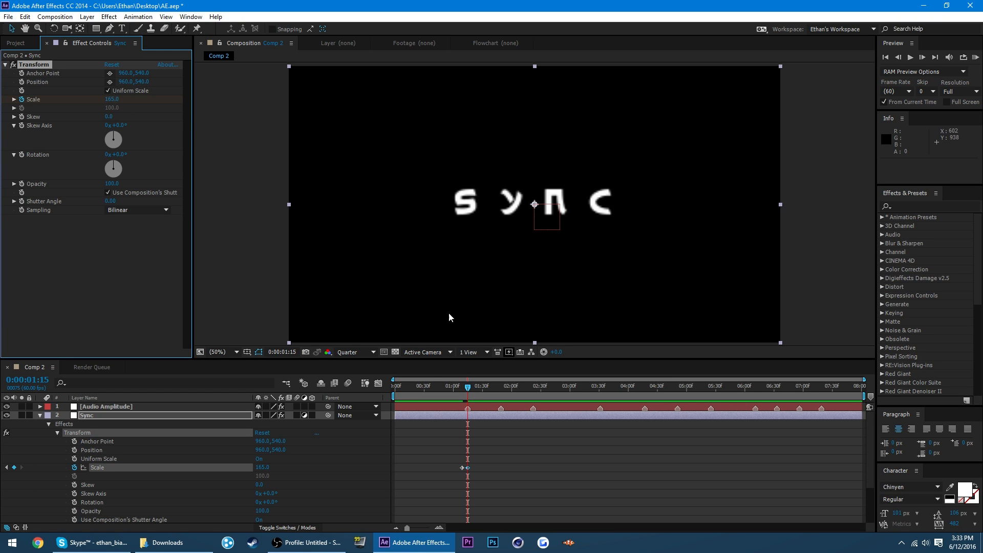
Set the Transform Scale back to 100 at 0:00:01:35 and save the project.
click(925, 57)
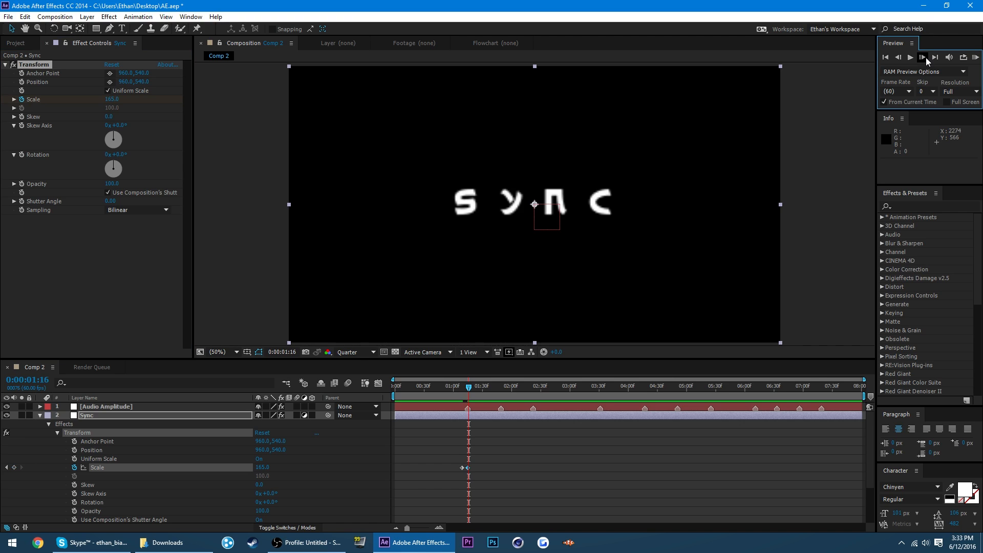
click(925, 57)
click(926, 57)
click(925, 57)
click(926, 58)
click(926, 57)
click(925, 57)
click(925, 58)
click(925, 57)
click(111, 99)
text(1)
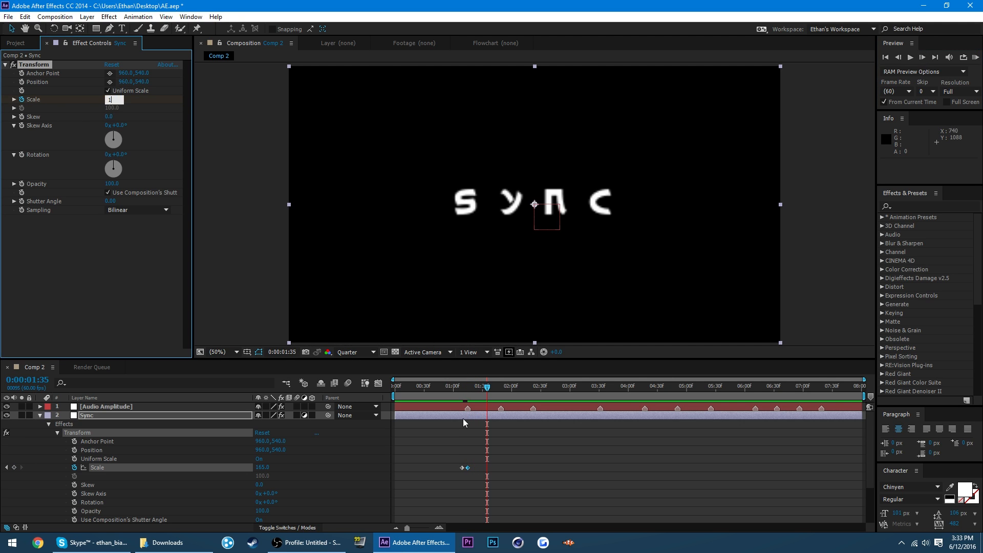
text(00)
click(478, 481)
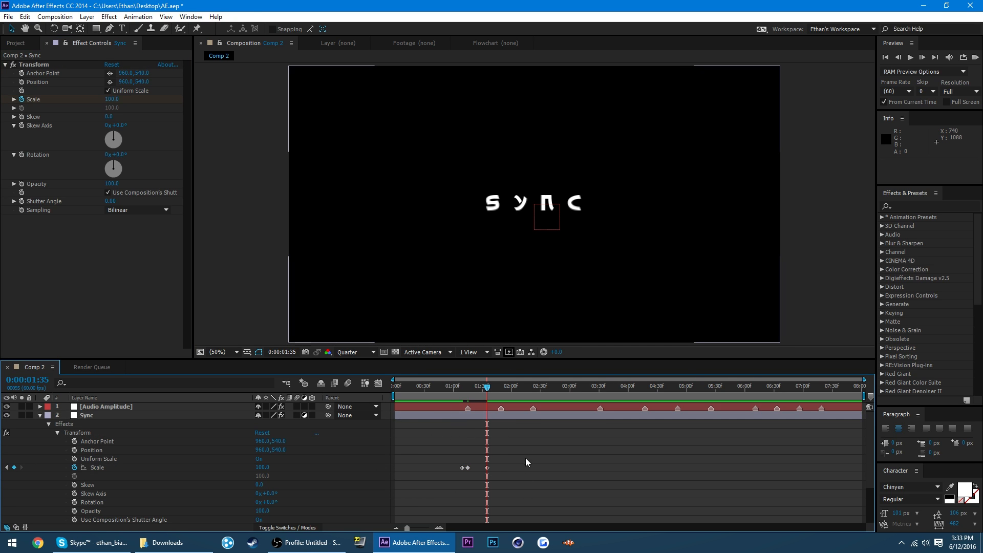
key(ctrl+s)
Apply Easy Ease to the three Transform Scale keyframes around the first marker on the Sync layer.
drag(536, 456, 419, 479)
click(435, 392)
click(542, 462)
drag(519, 452, 460, 468)
click(547, 446)
drag(547, 447, 439, 490)
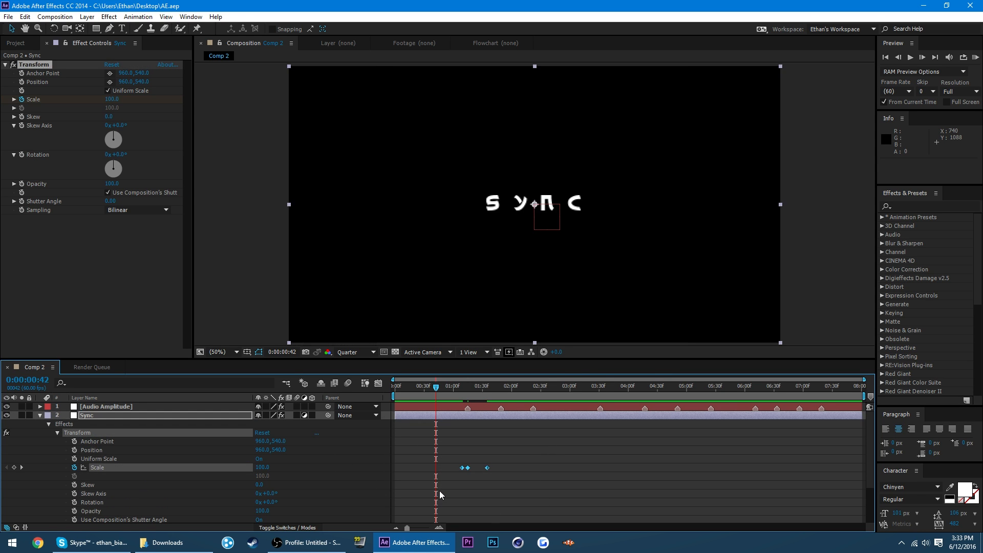
click(440, 490)
ctrl+click(487, 468)
drag(527, 440, 450, 470)
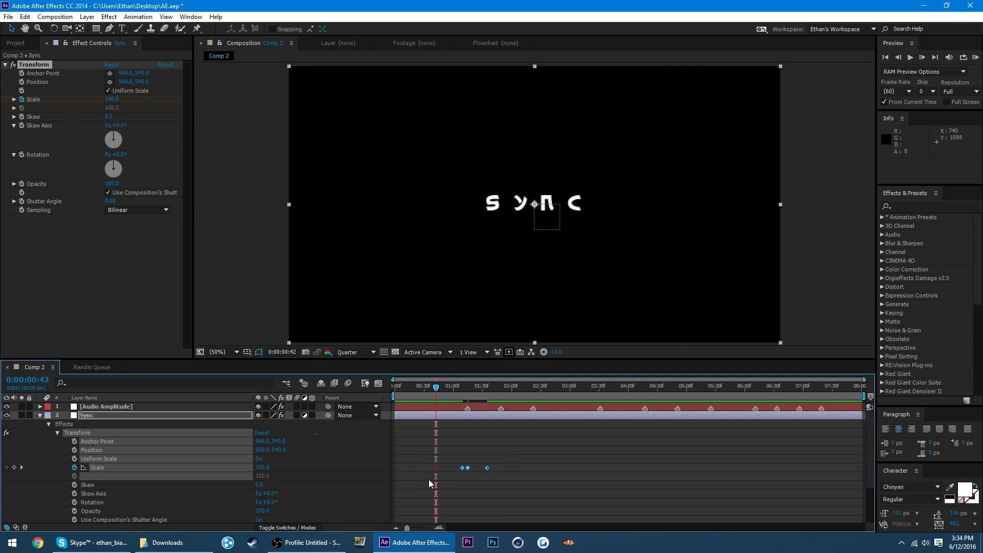
key(F9)
click(398, 462)
Show the Sync layer's Transform Scale curve in the Graph Editor.
click(102, 466)
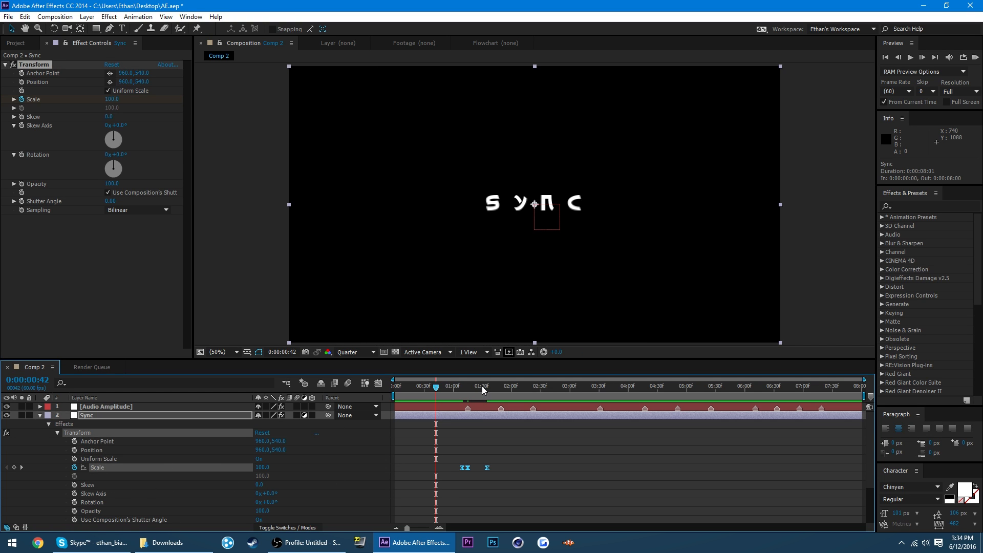
click(242, 213)
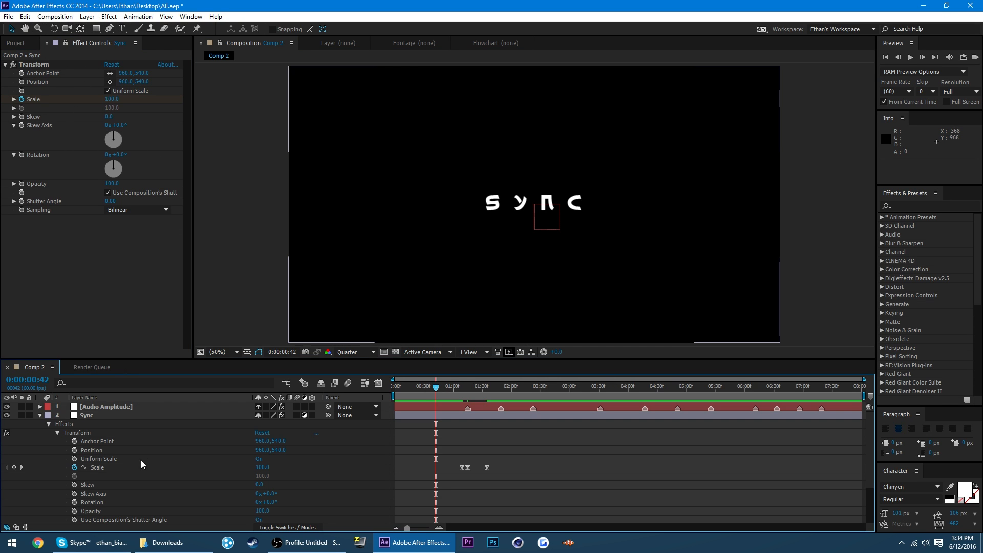
click(97, 467)
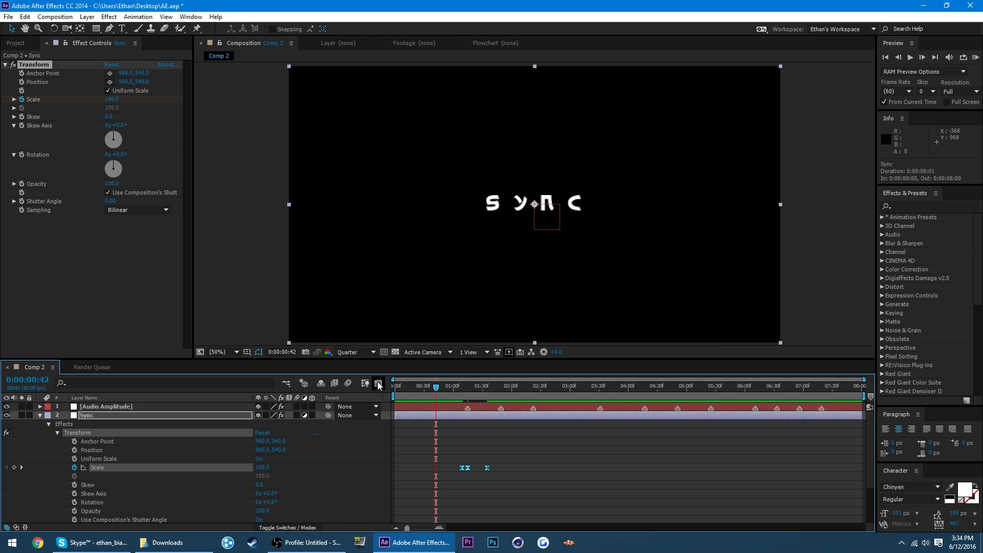
click(379, 383)
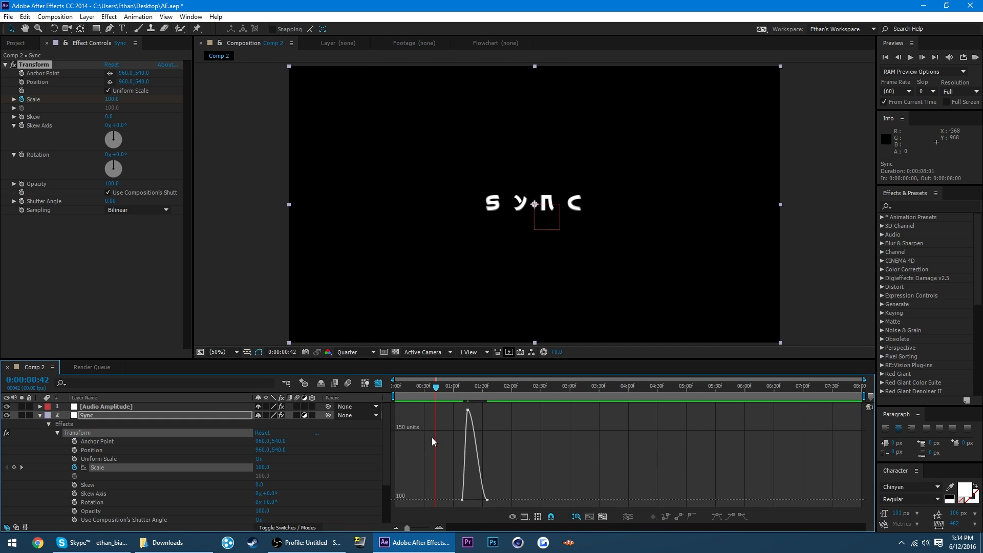
Sharpen the Scale curve's peak by pulling its incoming and outgoing handles down along the curve.
click(471, 415)
drag(472, 410, 465, 451)
click(464, 449)
click(467, 411)
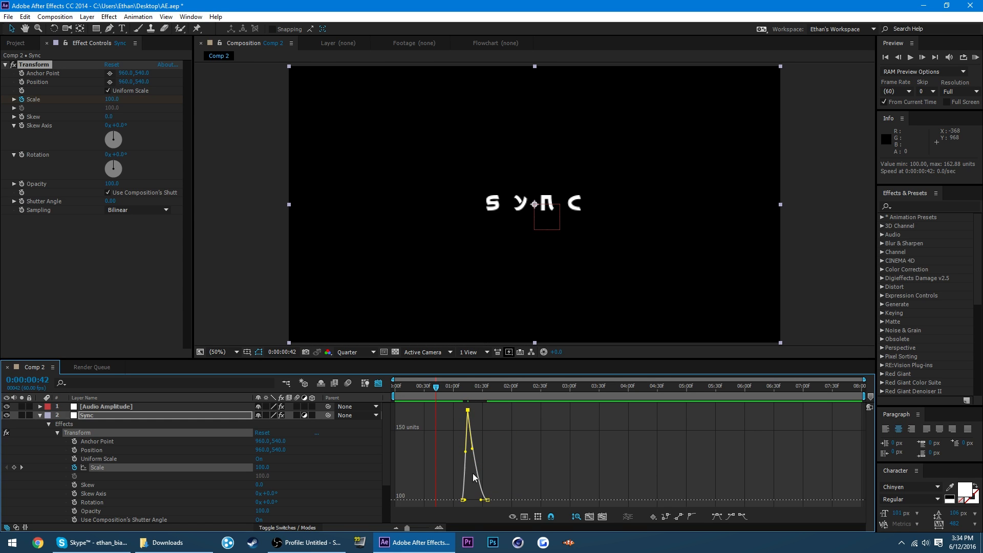
drag(471, 438, 479, 452)
Lengthen the ease handles of the curve's first and last Scale keyframes inward, until they sit beneath the peak.
click(495, 494)
click(463, 499)
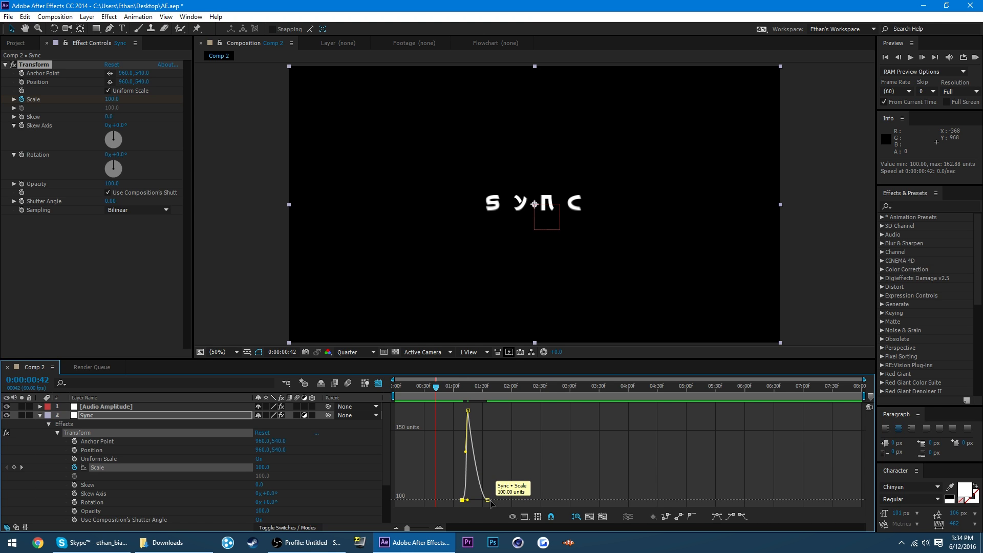
click(486, 499)
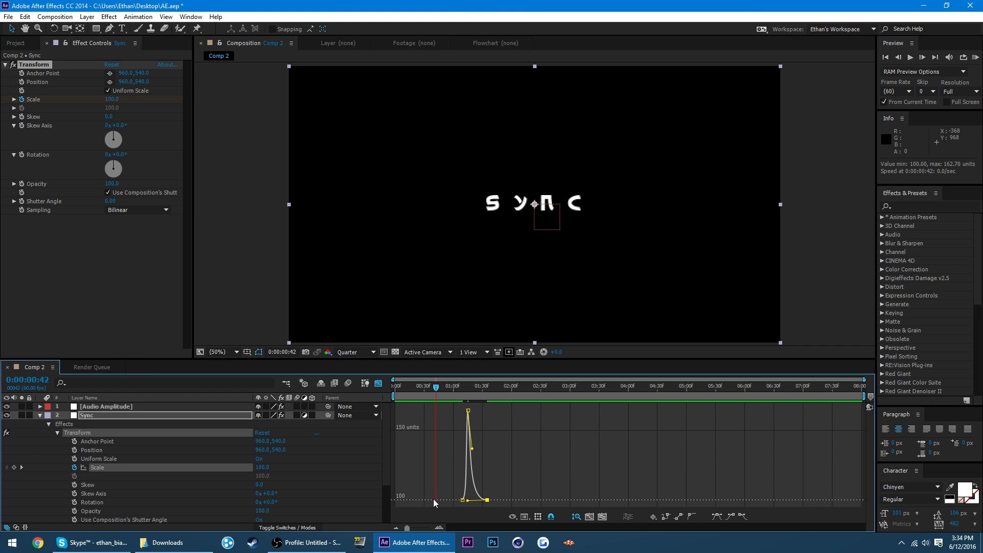
Save the project and preview the Scale pulse, setting the RAM preview resolution to Half.
key(ctrl+s)
key(space)
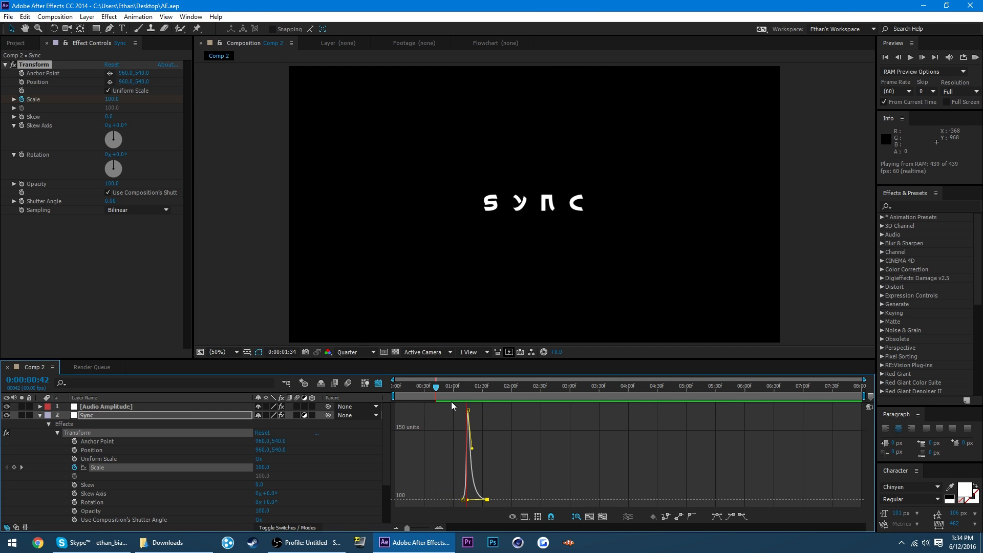
click(959, 91)
click(959, 91)
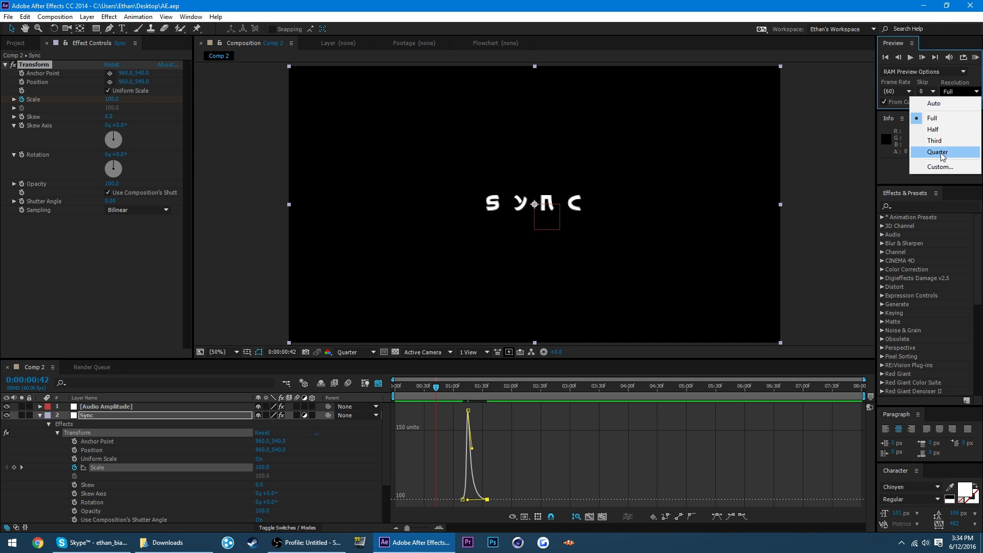
click(941, 129)
click(639, 465)
Leave the Graph Editor and reveal the Transform effect's Scale keyframes under the Sync layer.
key(s)
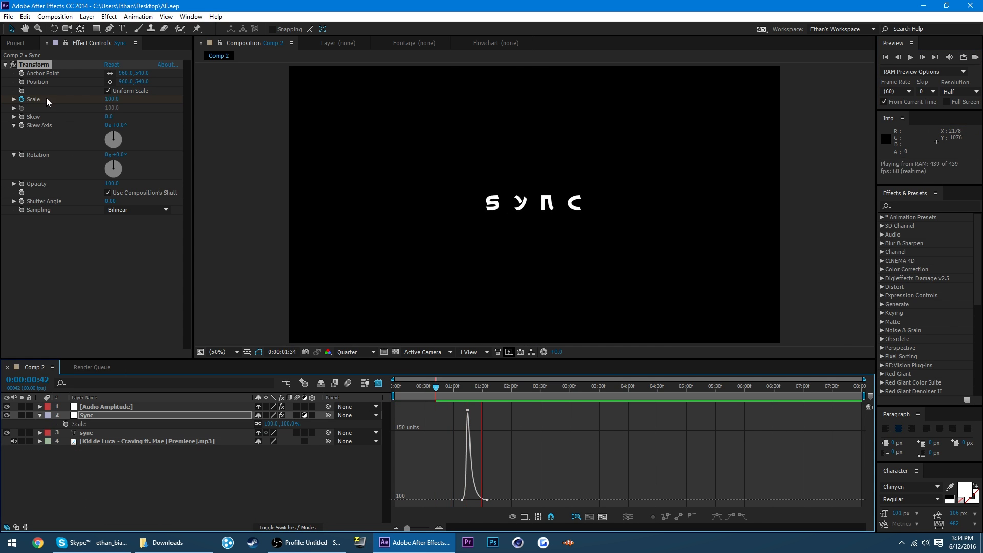
click(30, 104)
click(378, 383)
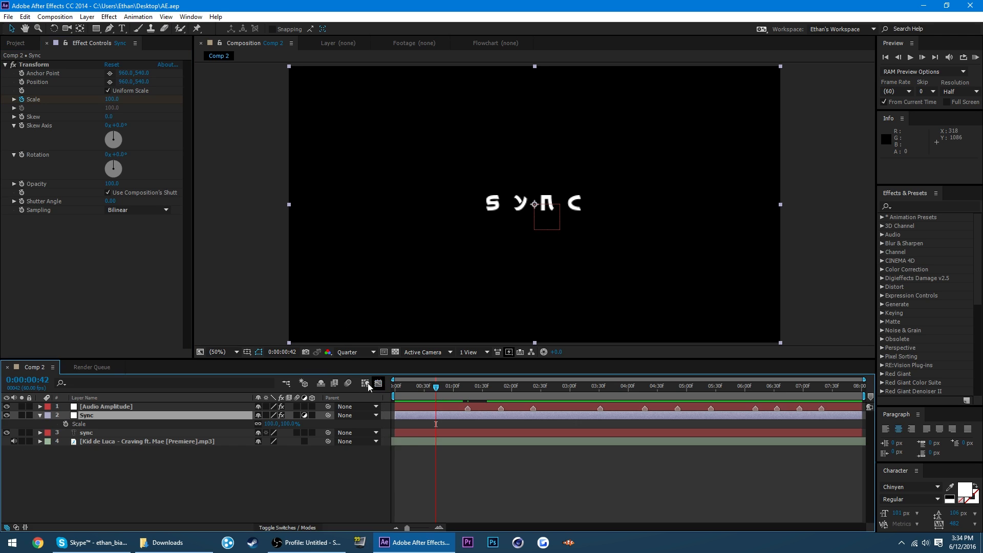
click(30, 104)
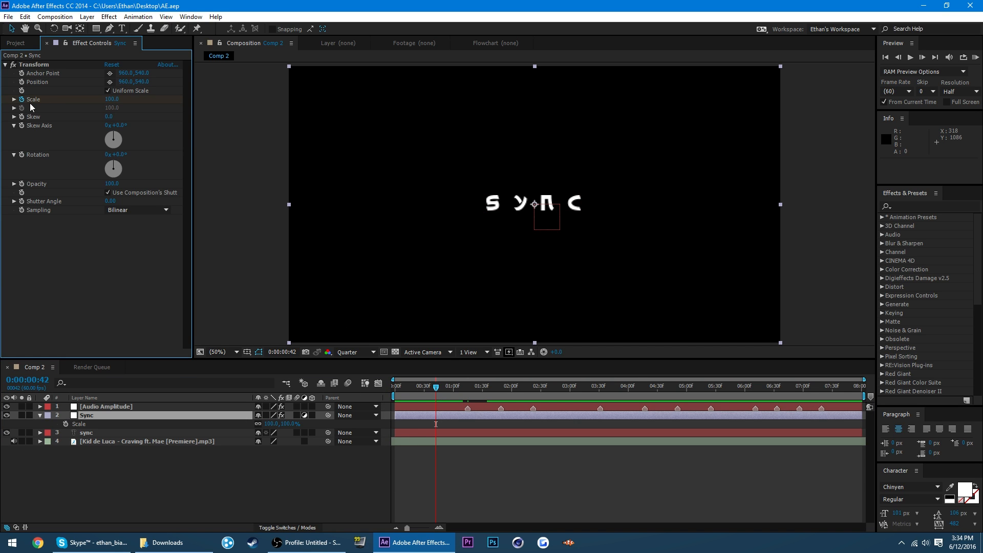
double_click(30, 100)
Copy the three Scale keyframes and paste them at the second marker, with the peak on the marker.
drag(512, 440, 449, 423)
key(ctrl+z)
key(ctrl+c)
drag(488, 390, 501, 426)
key(ctrl+v)
Paste the Scale keyframes at the third marker and align their peak with it at 0:00:02:22.
key(k)
key(k)
key(j)
key(j)
key(k)
key(k)
key(ctrl+v)
drag(539, 424, 534, 424)
Paste the Scale keyframes at the fourth marker and align their peak with 0:00:03:31.
key(k)
key(k)
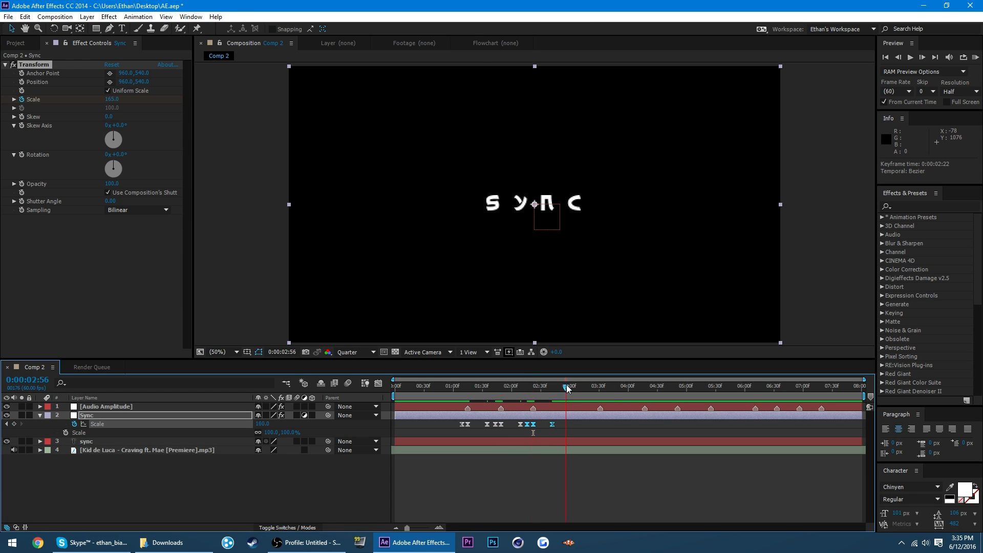
key(ctrl+v)
drag(613, 425, 607, 425)
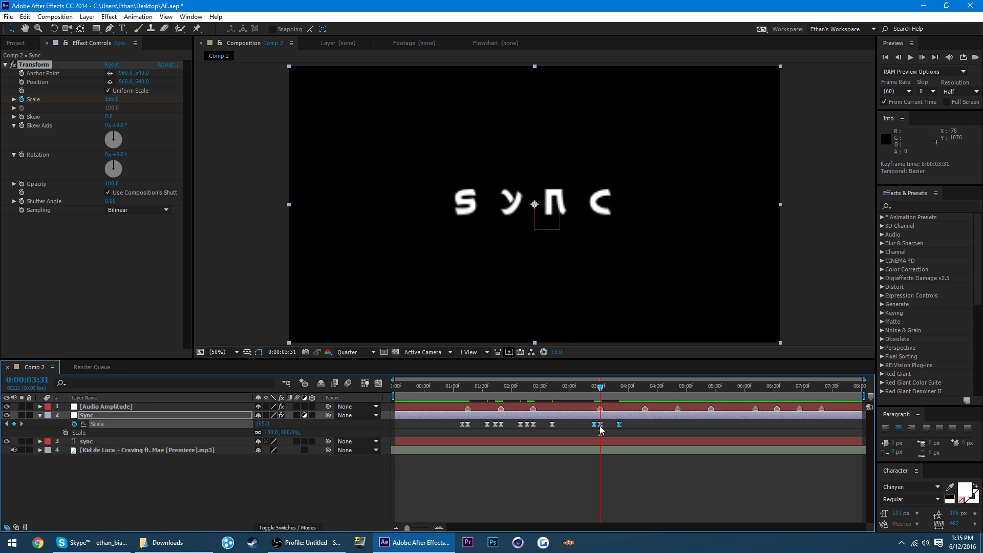
Paste the Scale keyframes at the fifth marker and align their peak with 0:00:04:17.
key(k)
key(k)
key(ctrl+v)
drag(651, 425, 643, 426)
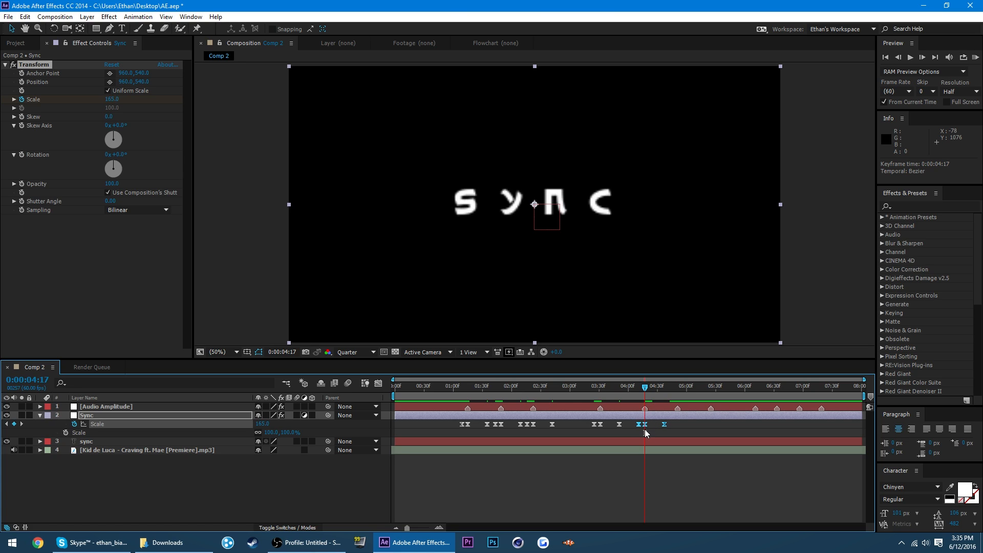
Paste the Scale keyframes at the sixth marker and align their peak with 0:00:04:51.
click(661, 387)
drag(660, 388, 679, 391)
key(ctrl+v)
drag(683, 425, 678, 429)
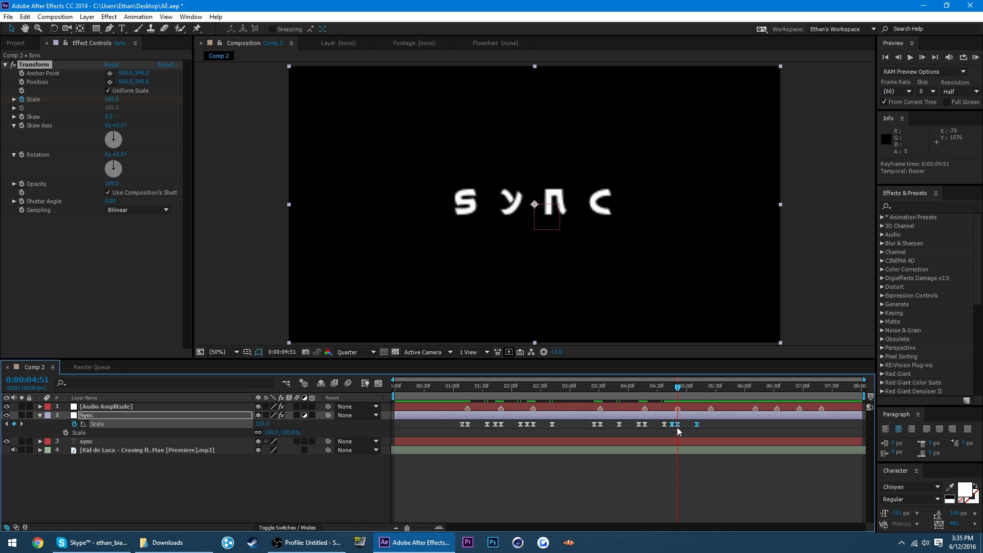
Paste the Scale keyframes at the seventh marker and align their peak with 0:00:05:25.
click(701, 389)
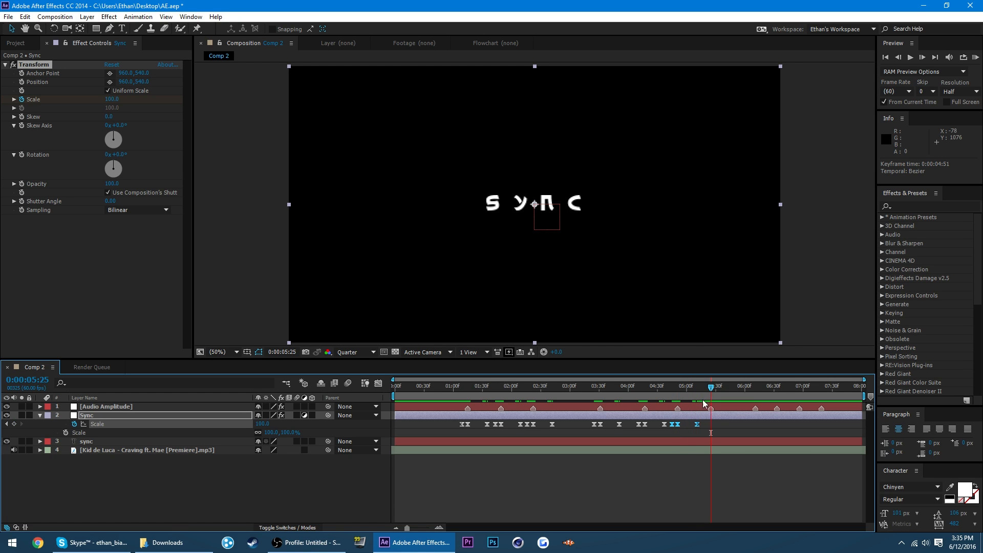
key(ctrl+v)
drag(717, 424, 711, 425)
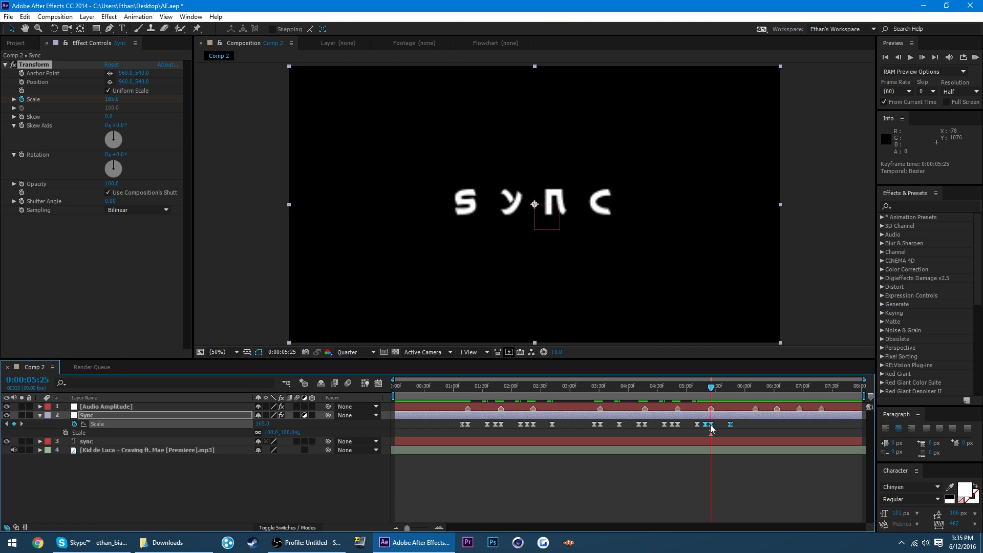
Paste the Scale keyframes at the eighth marker and move their last keyframe earlier, ahead of the ninth marker.
drag(721, 390, 771, 431)
key(ctrl+v)
click(773, 393)
click(781, 428)
Copy the shortened Scale pulse to the ninth marker, aligning its peak with 0:00:06:33 and ending the eighth pulse at 0:00:06:21.
key(ctrl+c)
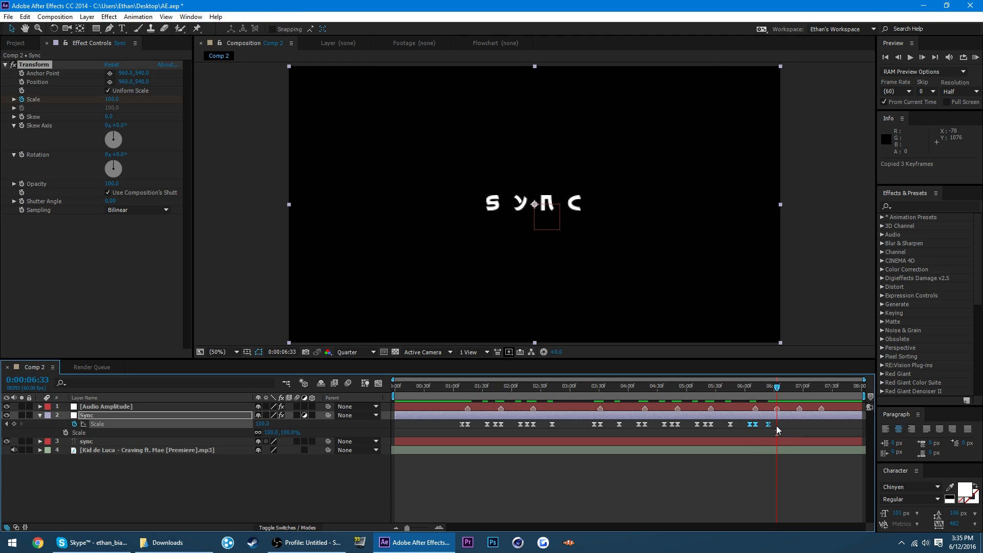
key(ctrl+v)
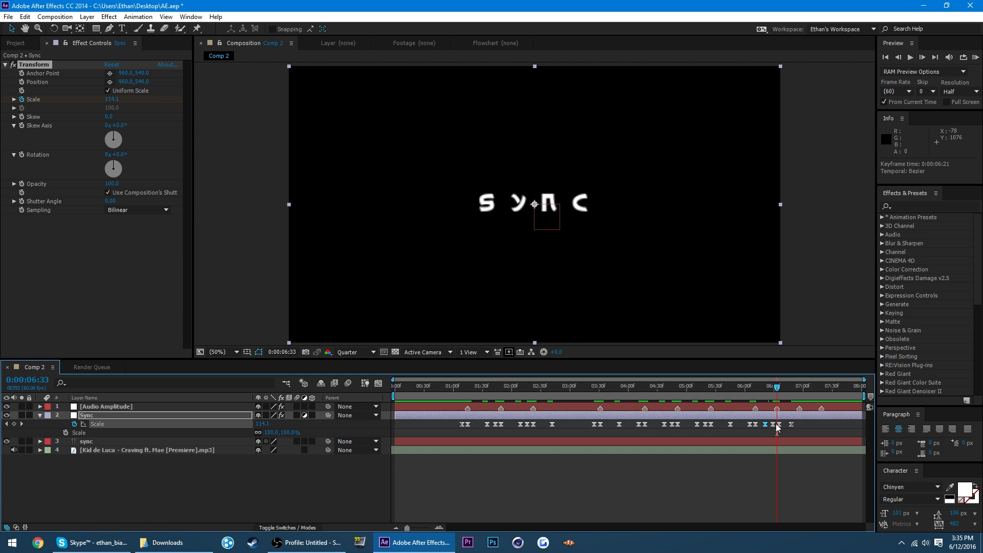
drag(777, 425, 783, 425)
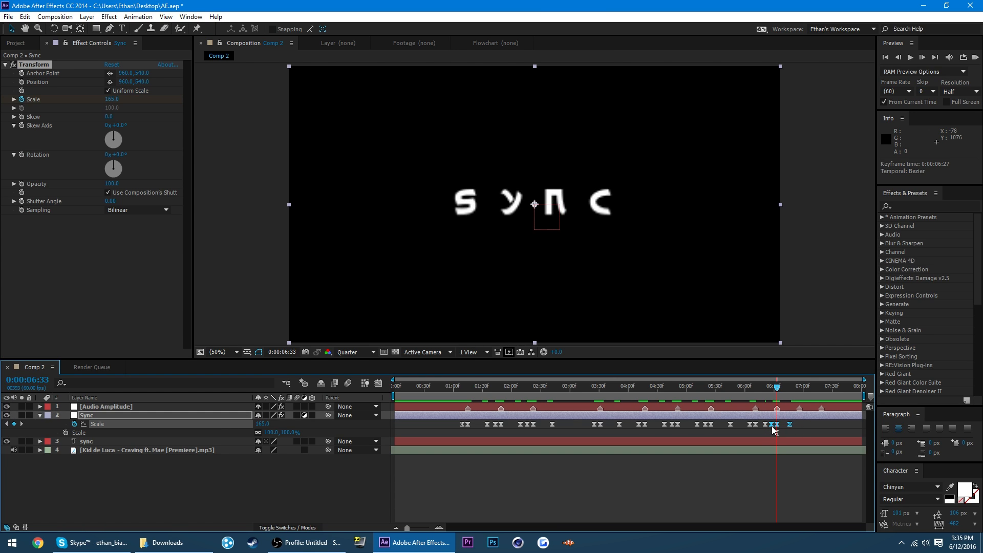
Paste the shortened Scale pulse at the tenth marker, aligning its peak with the marker and clearing the overlap with the ninth pulse.
key(k)
key(k)
key(k)
key(j)
key(ctrl+v)
drag(807, 428, 795, 427)
click(819, 425)
Paste the Scale pulse at the last marker, extend its final keyframe almost to the composition's end, and save the project.
drag(813, 390, 821, 391)
key(ctrl+v)
drag(828, 424, 857, 426)
click(818, 429)
click(832, 429)
key(ctrl+s)
Move the first pulse's last Scale keyframe to 0:00:01:37 and the third pulse's last keyframe to 0:00:03:15.
drag(445, 394, 488, 425)
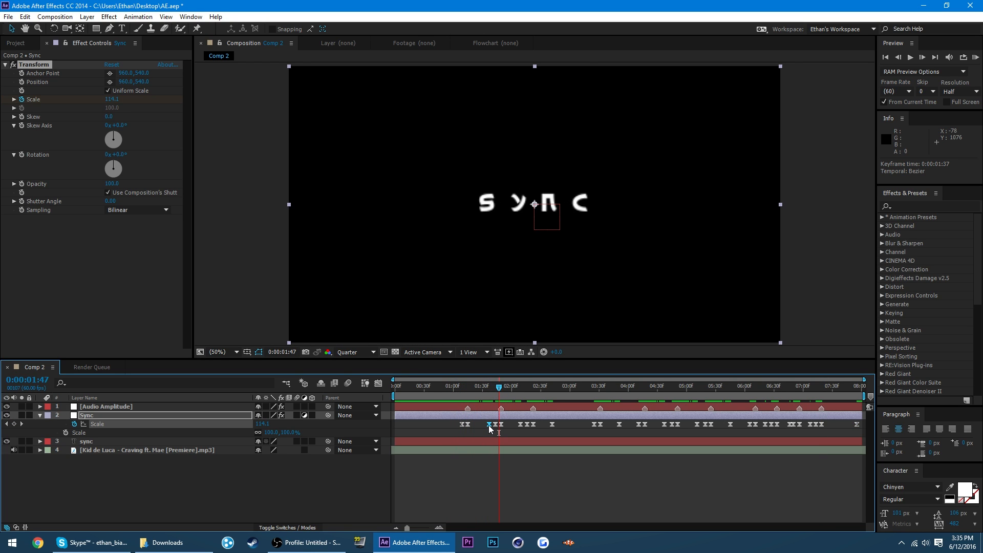
drag(499, 388, 541, 393)
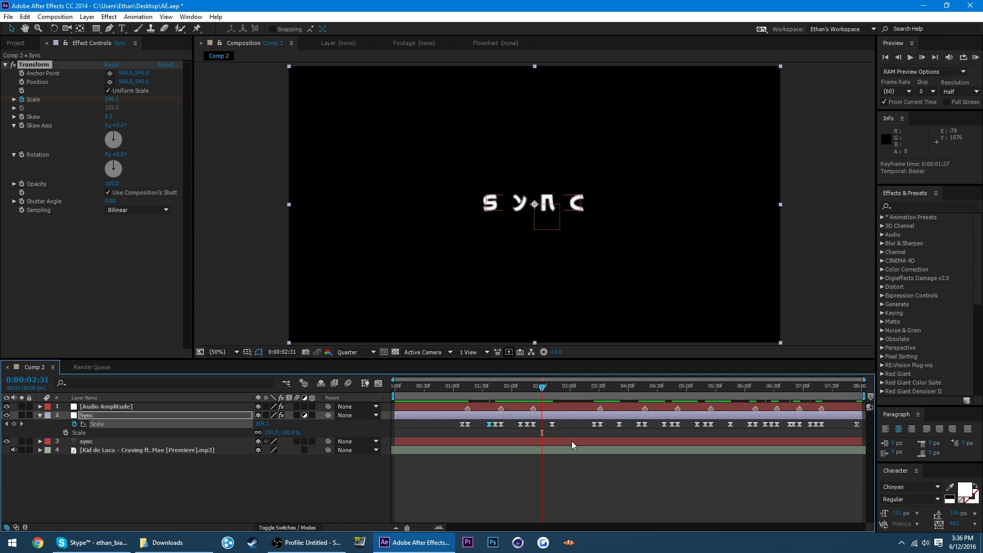
mouse_move(567, 426)
mouse_down()
mouse_move(557, 428)
mouse_move(583, 431)
mouse_up()
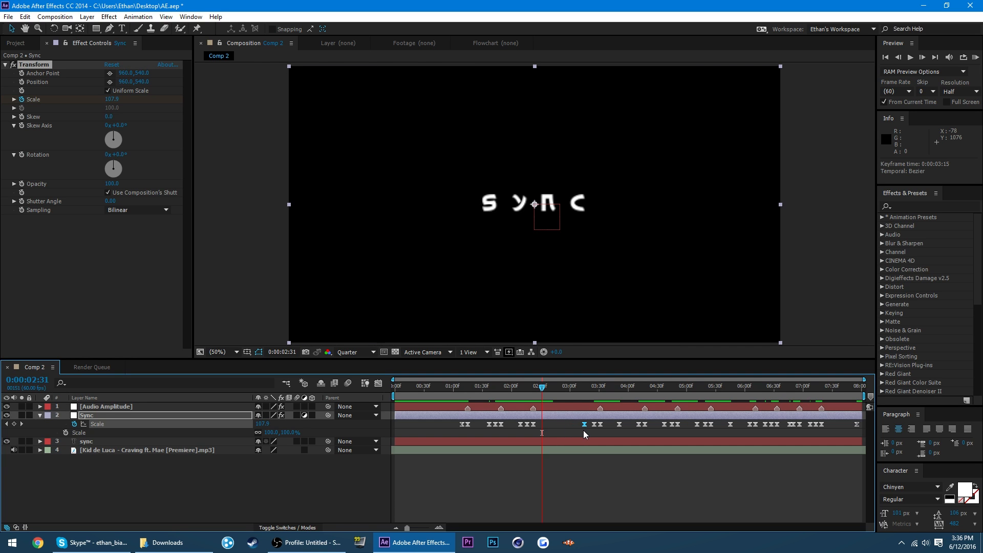
Move the last Scale keyframes of the fourth and seventh pulses later, close to the start of the following pulses.
drag(554, 393, 625, 405)
click(633, 423)
drag(641, 385, 731, 387)
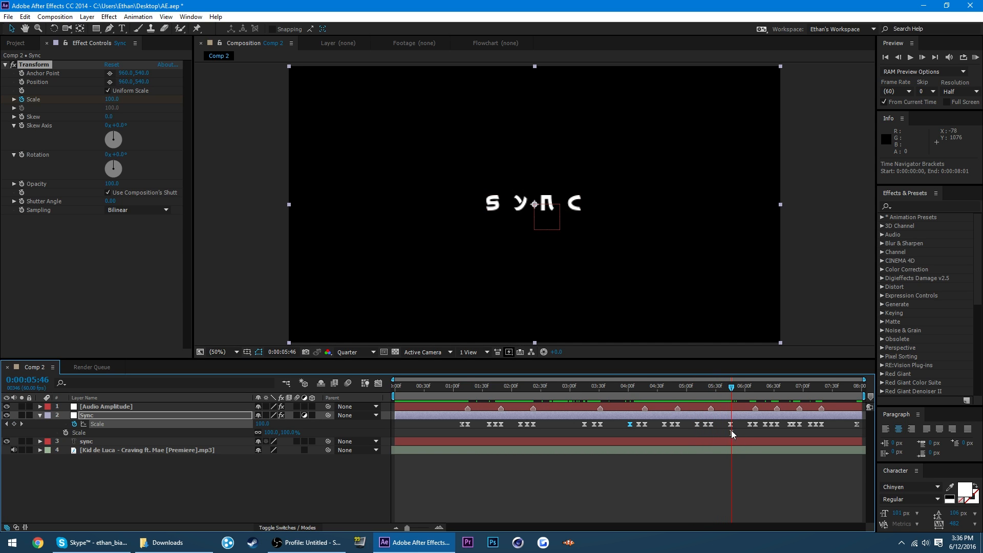
click(729, 424)
drag(729, 424, 741, 425)
Show the Scale curve in the Graph Editor and reshape the third pulse's falloff with its peak and end handles.
click(204, 433)
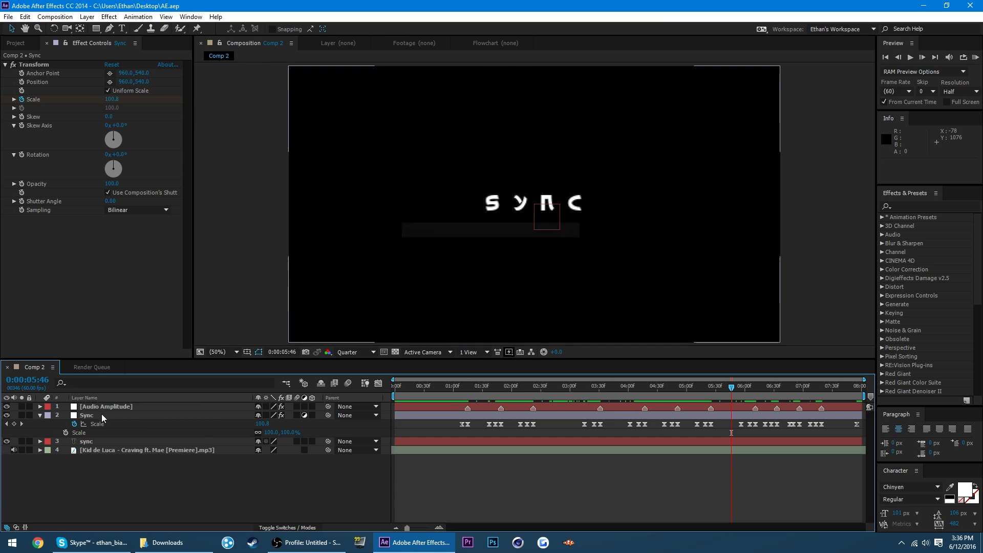
click(125, 423)
click(379, 383)
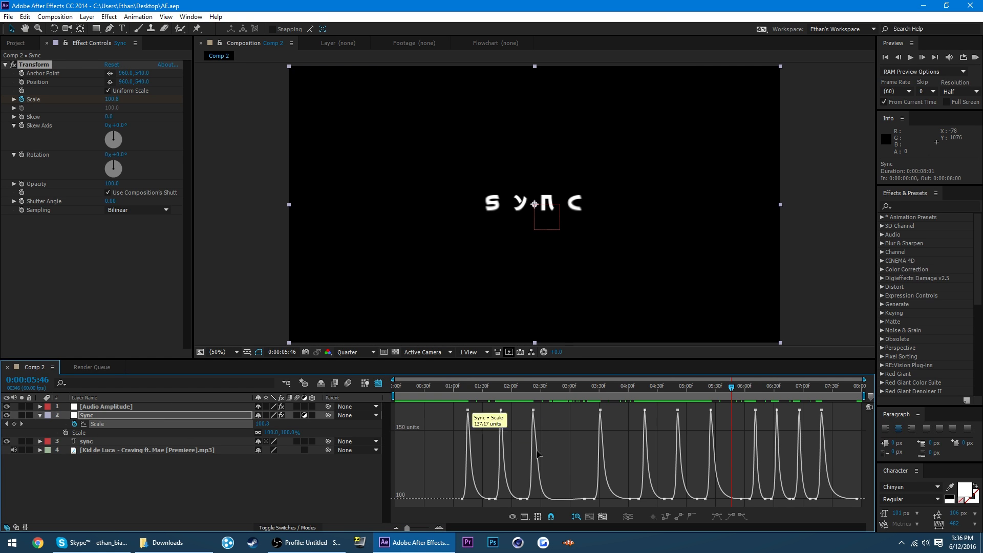
click(584, 499)
drag(543, 502, 539, 450)
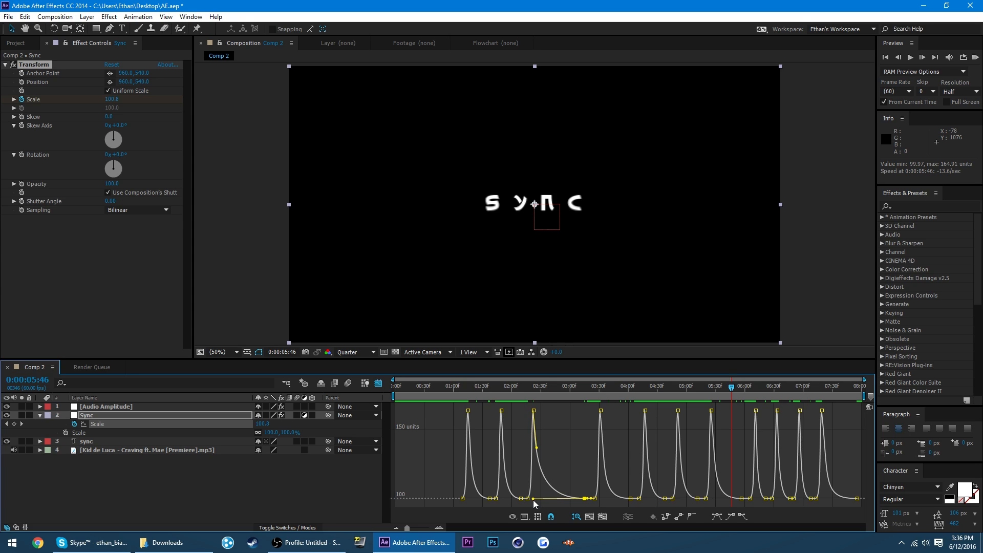
Shorten the outgoing handle of the fourth Scale peak to smooth its falloff.
drag(595, 409, 832, 413)
click(598, 452)
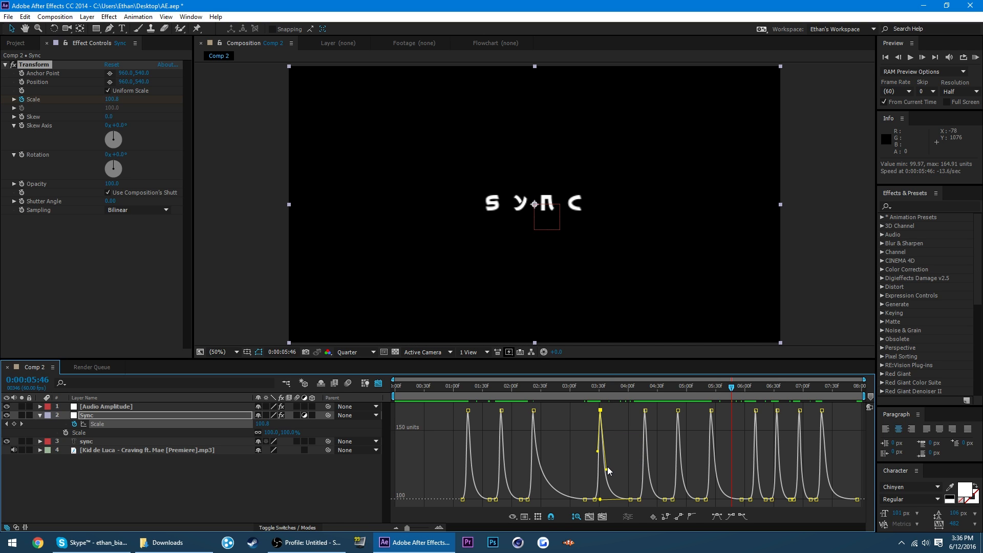
click(604, 454)
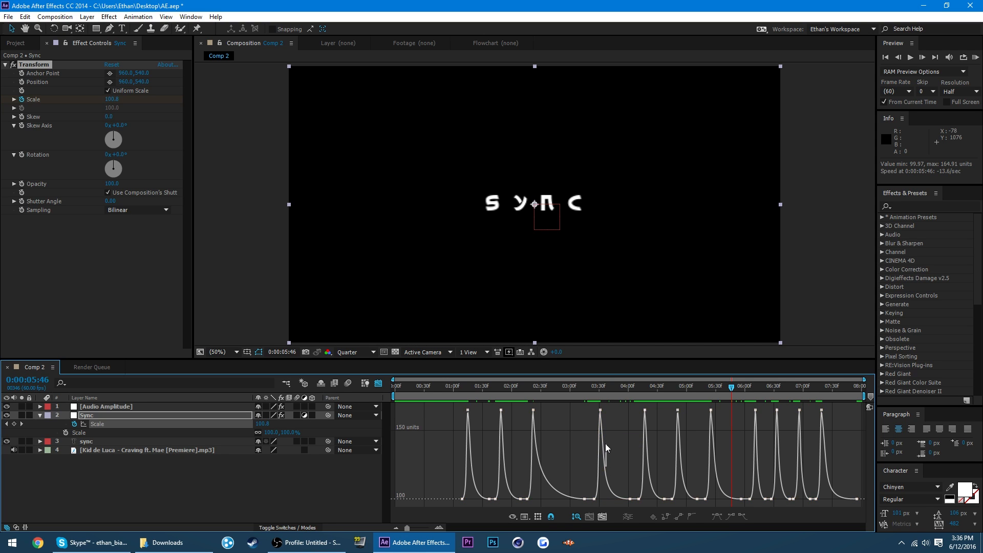
click(600, 411)
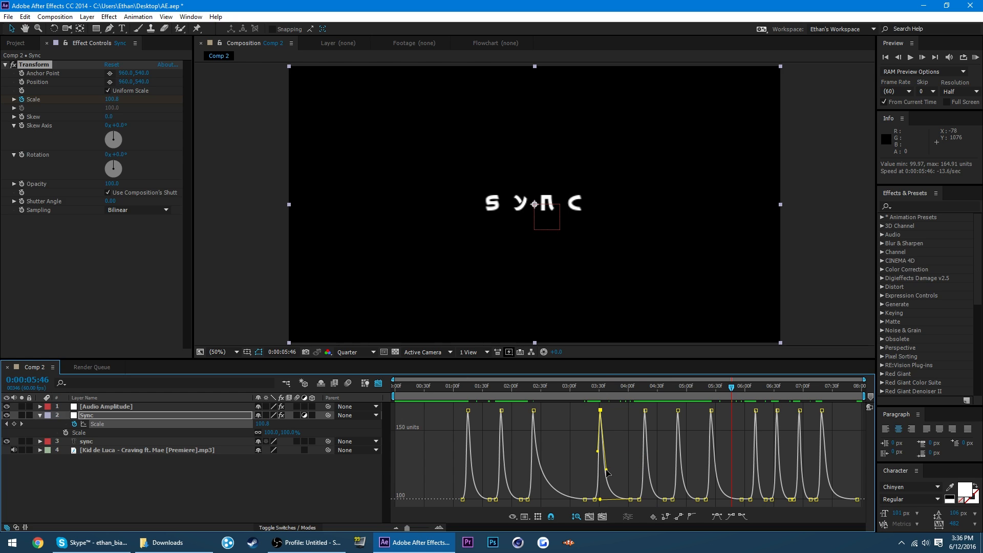
drag(606, 470, 603, 452)
Adjust the falloff handles of the fifth to seventh Scale peaks, shortening the seventh peak's outgoing handle.
click(645, 410)
click(678, 410)
click(710, 410)
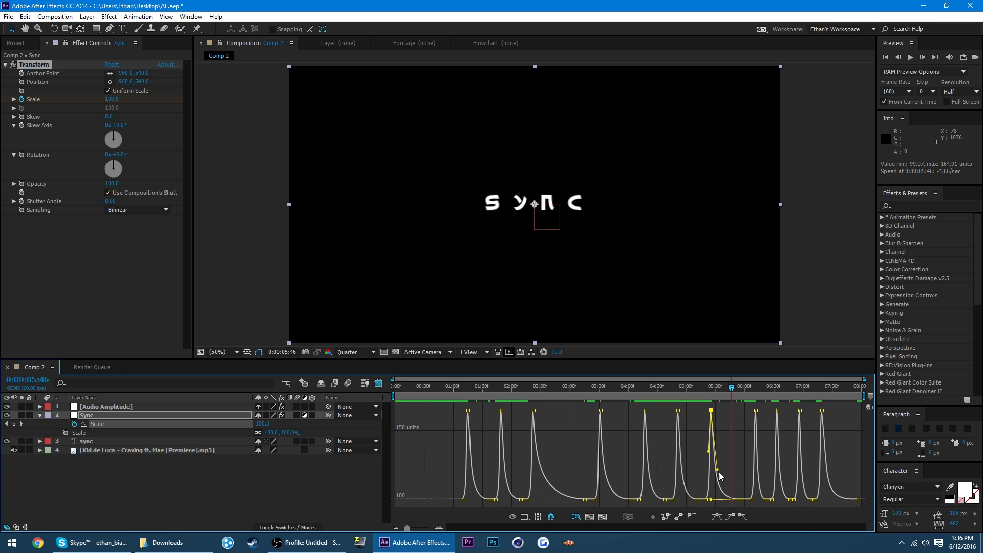
drag(717, 469, 716, 455)
Lengthen the outgoing handles of the eighth to last Scale peaks for a steeper falloff and save the project.
click(755, 410)
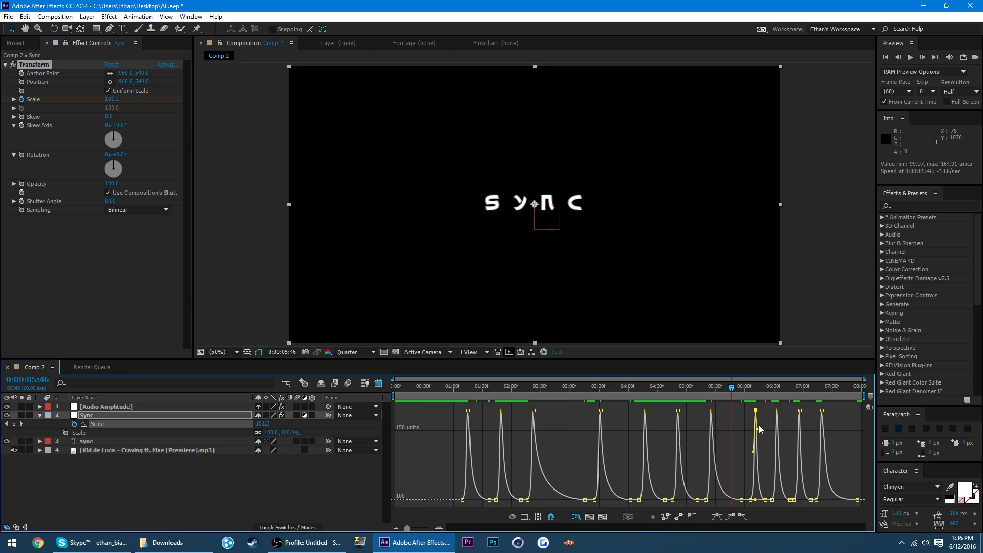
drag(759, 434, 757, 444)
click(777, 410)
click(799, 410)
click(823, 410)
drag(825, 435, 830, 481)
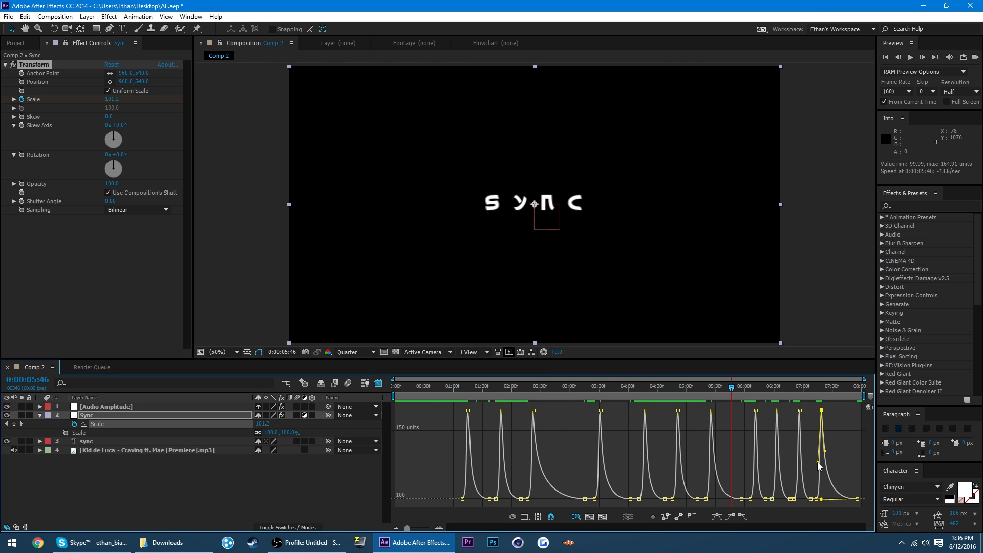
key(ctrl+s)
RAM-preview the Scale pulses from 0:00:01:11 and leave the Graph Editor.
click(465, 387)
key(KP_0)
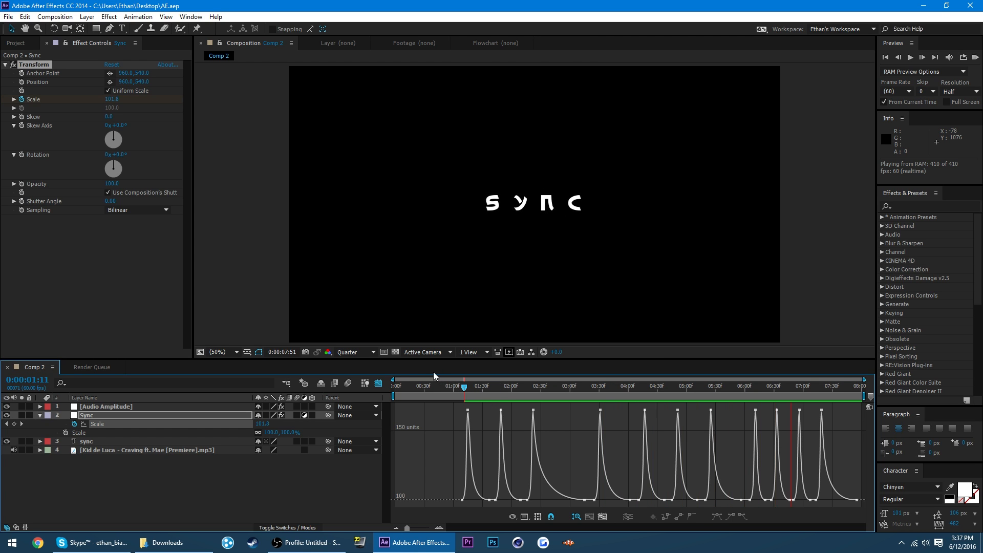
click(378, 383)
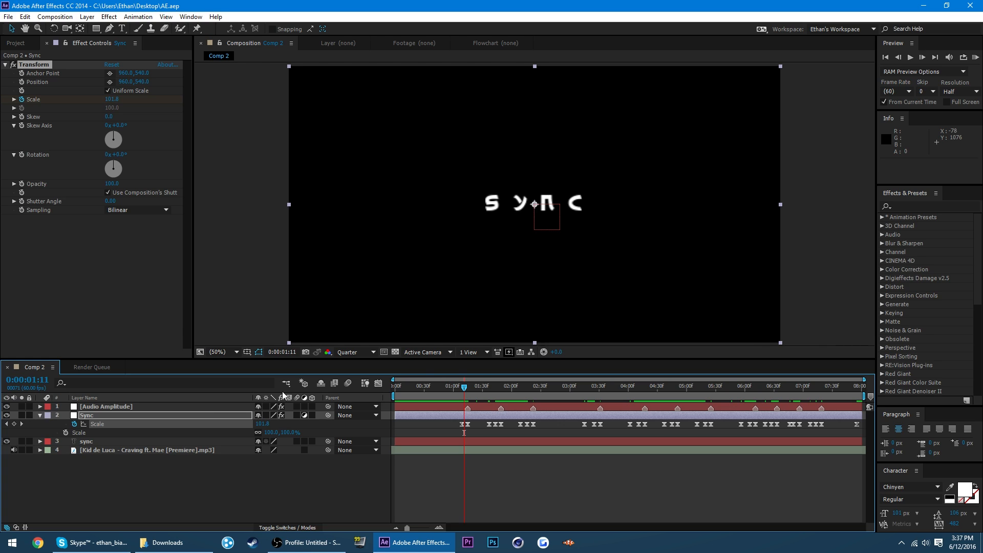
Search the effects for s_shake, apply S_Shake to the Sync layer beneath Transform, and clear the search.
click(922, 206)
text(s_)
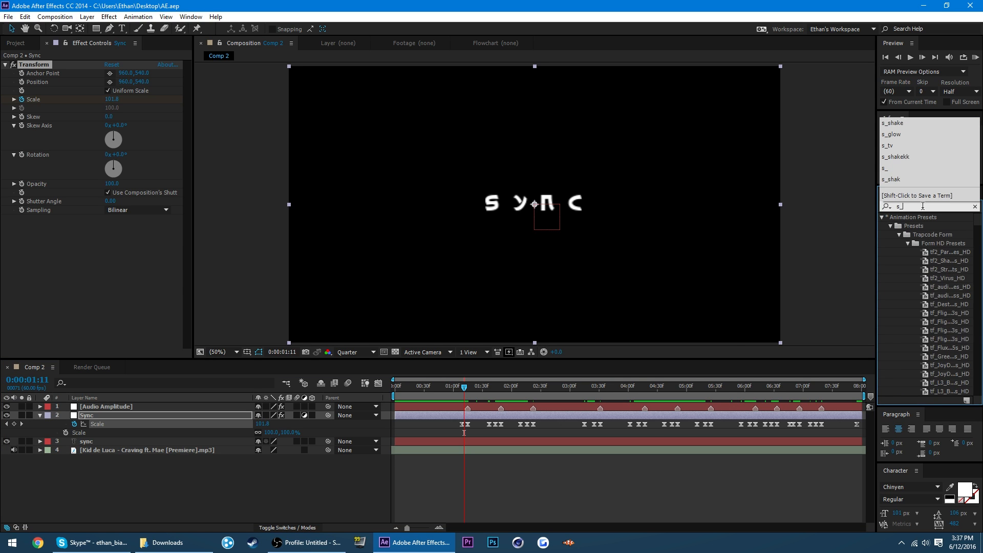
text(shake)
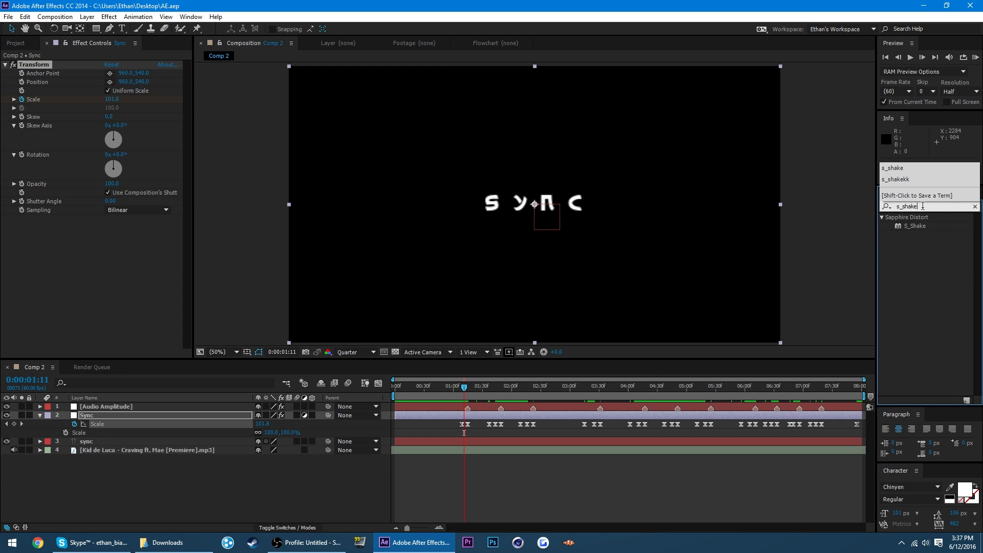
drag(914, 226, 140, 278)
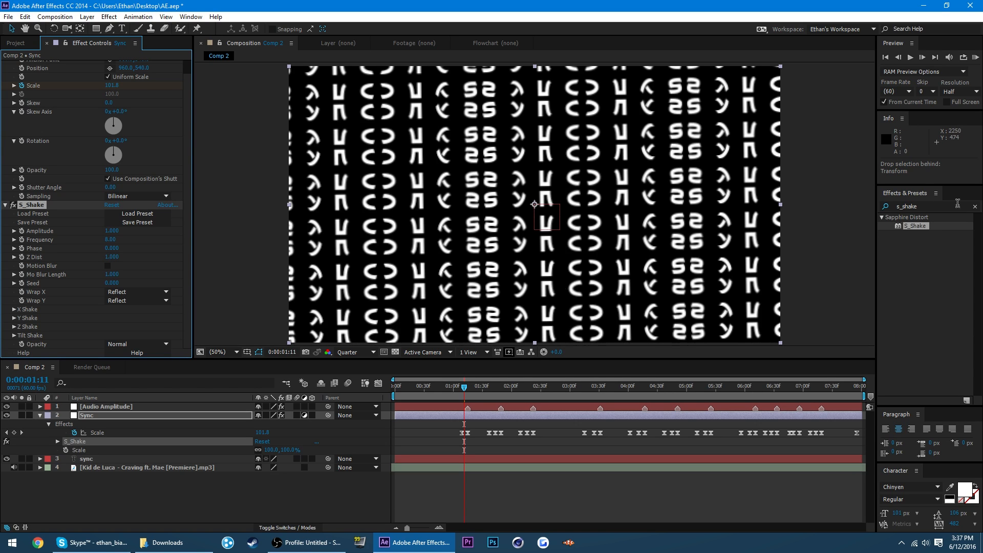
click(920, 248)
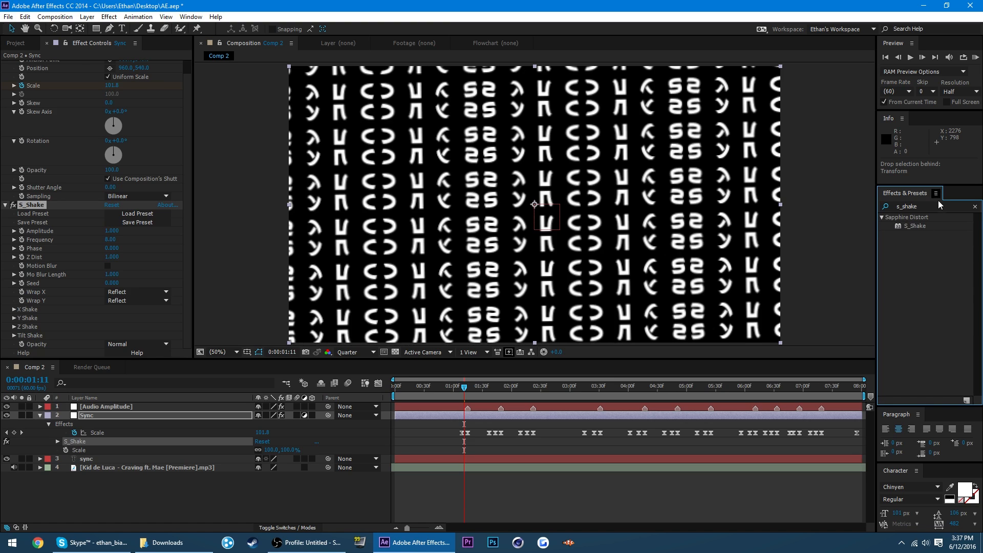
click(974, 207)
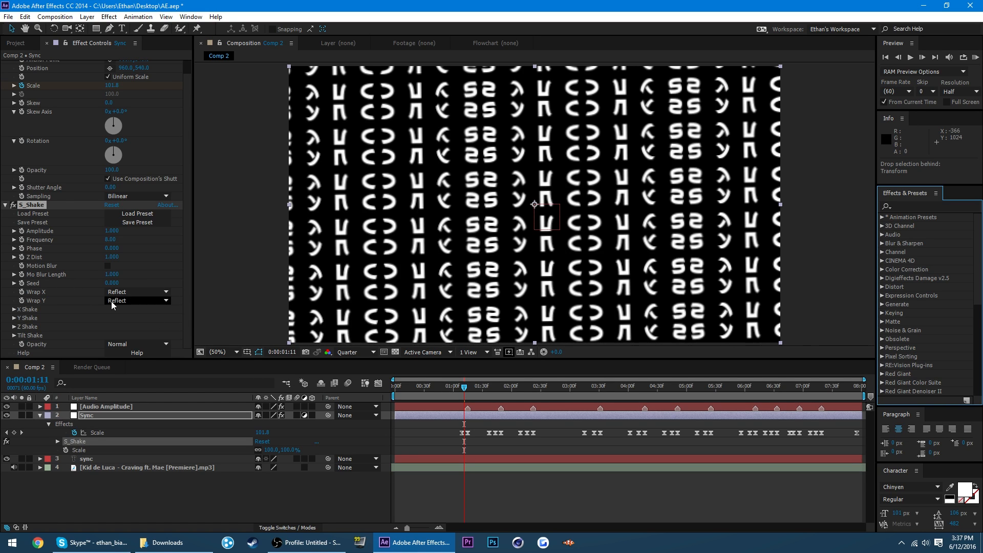
Set S_Shake's Wrap X and Wrap Y to No and save the project.
click(142, 293)
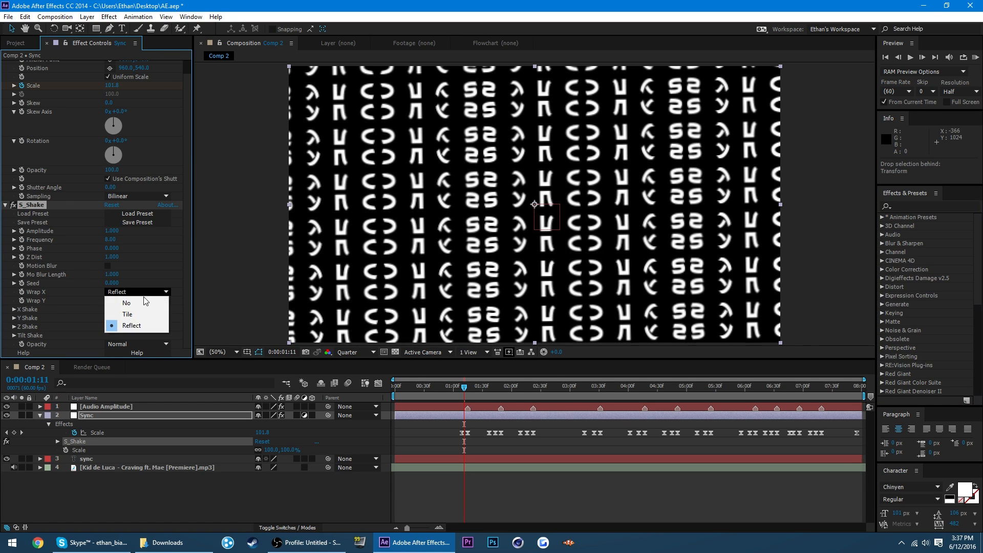
click(136, 301)
click(136, 302)
click(141, 309)
key(ctrl+s)
Enable S_Shake's Motion Blur and set its Frequency to 6 with the playhead at the first Scale peak.
key(k)
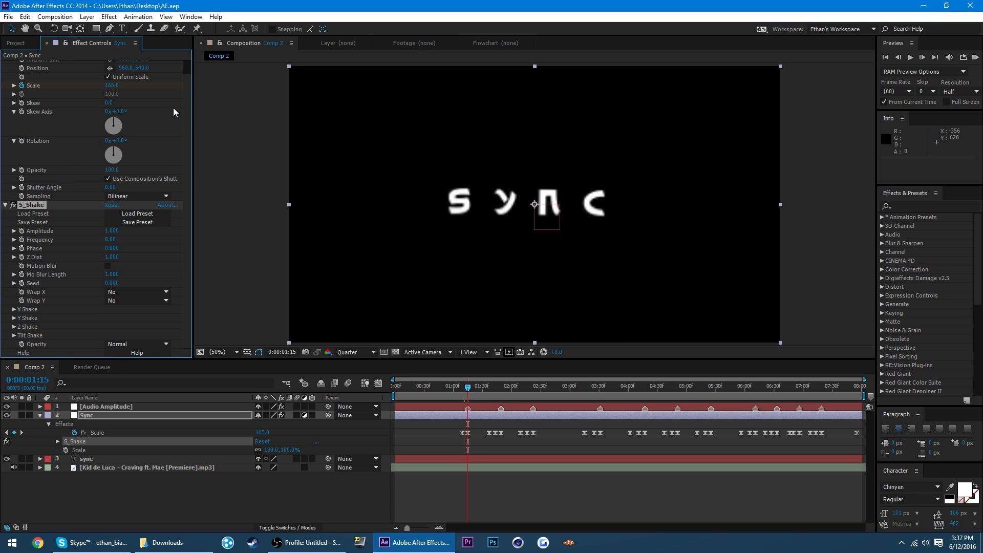
click(107, 266)
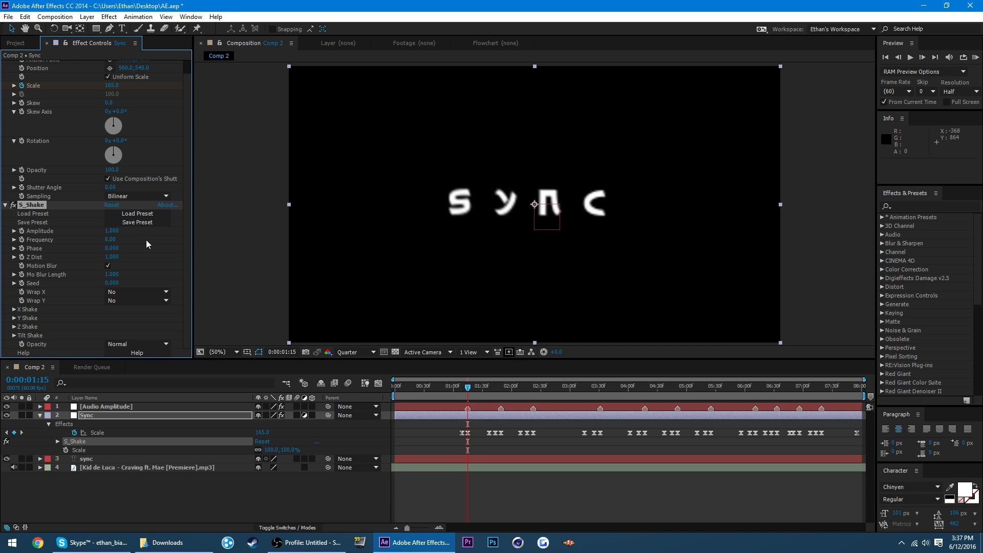
click(118, 241)
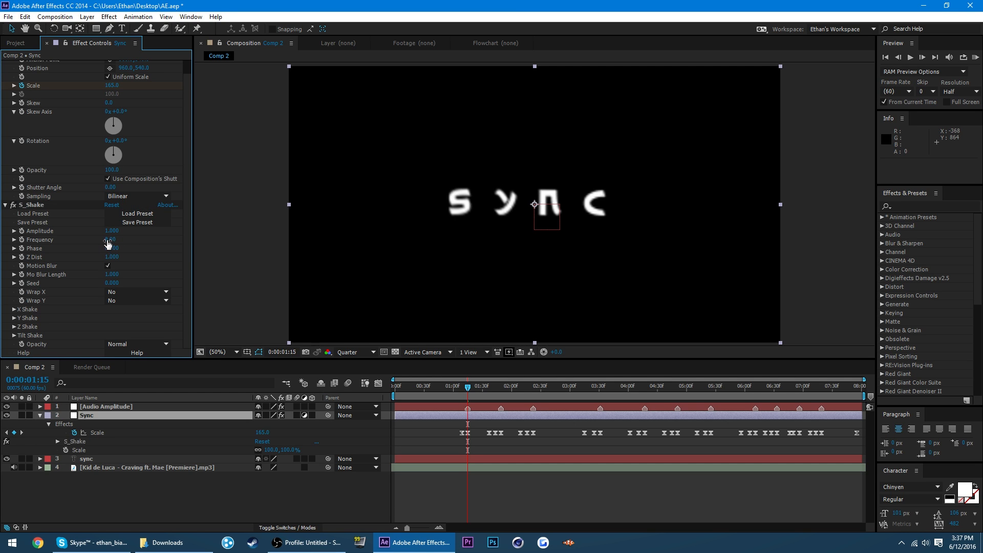
click(109, 241)
text(5)
click(146, 235)
Keyframe S_Shake's Amplitude at 0 on 0:00:01:15 and at 1.5 one frame later.
click(109, 231)
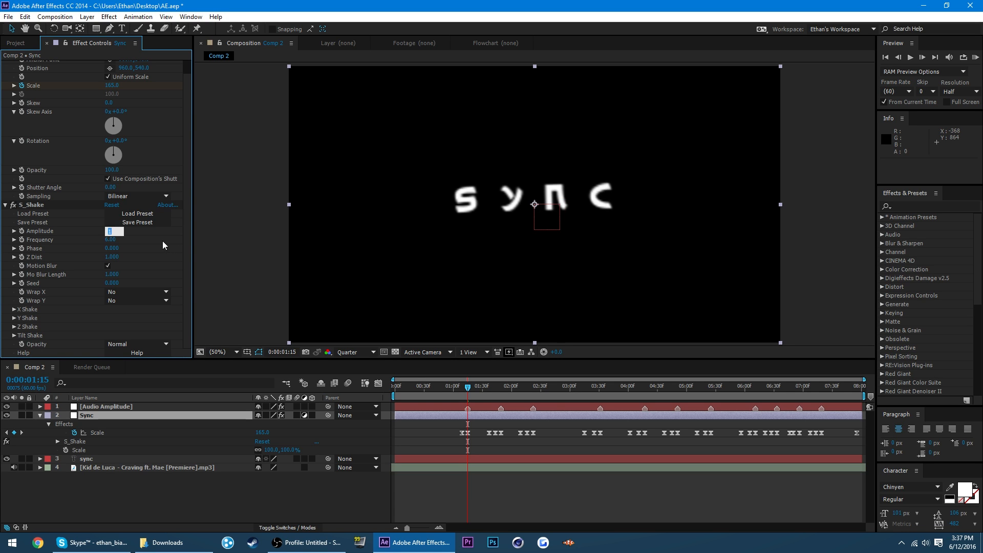
text(0)
key(Return)
click(22, 231)
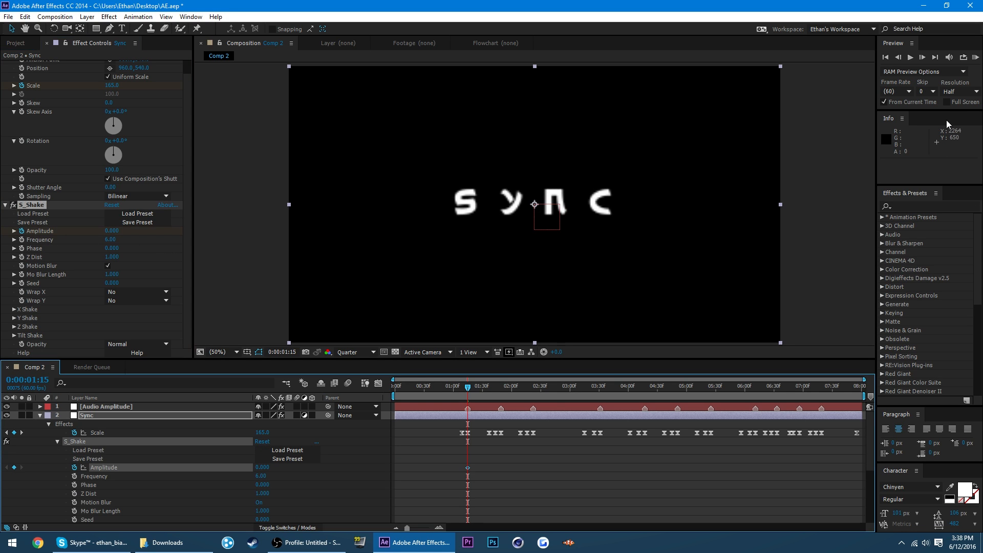
click(922, 57)
click(111, 231)
text(1.5)
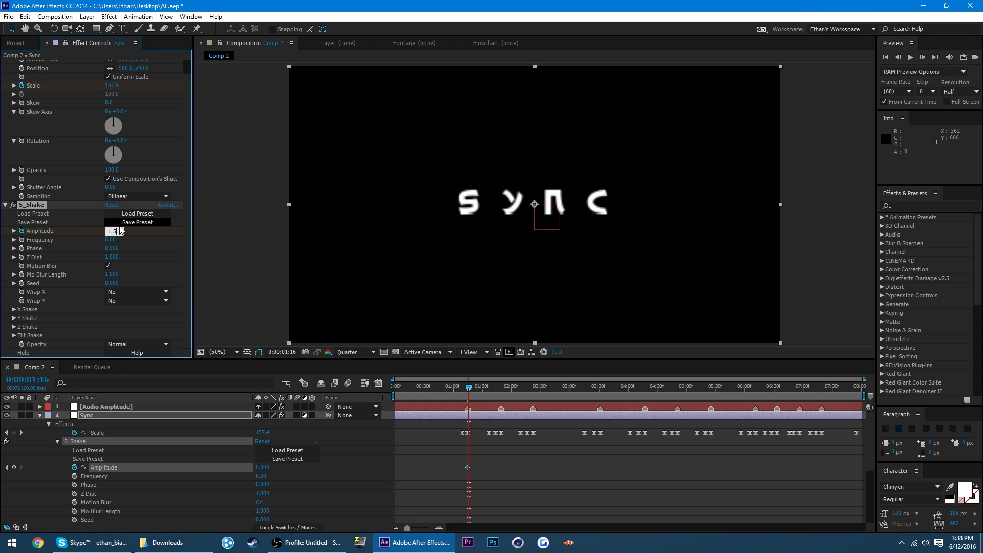
key(Return)
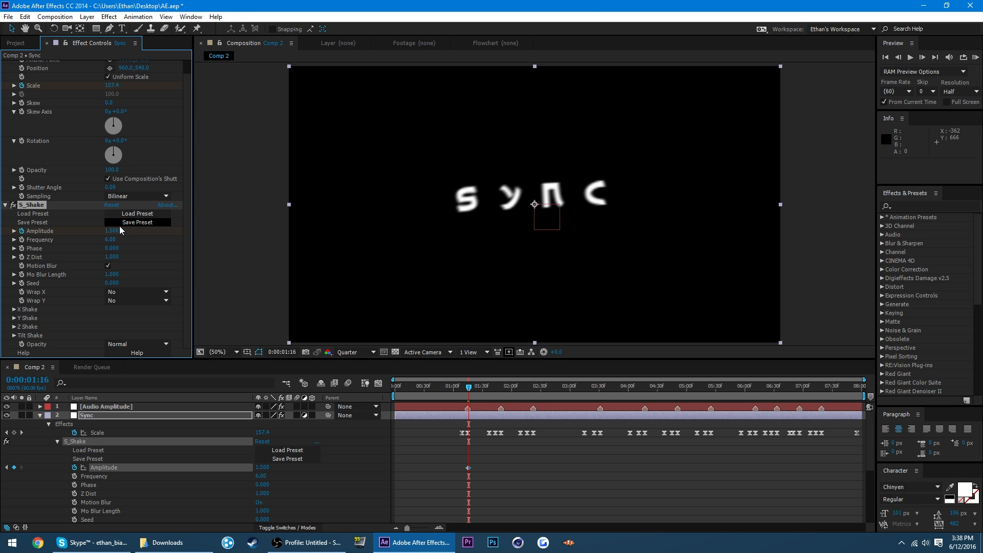
Copy the two Amplitude keyframes and paste them at the second Scale peak, 0:00:01:49.
drag(485, 458, 462, 474)
key(ctrl+c)
key(k)
key(k)
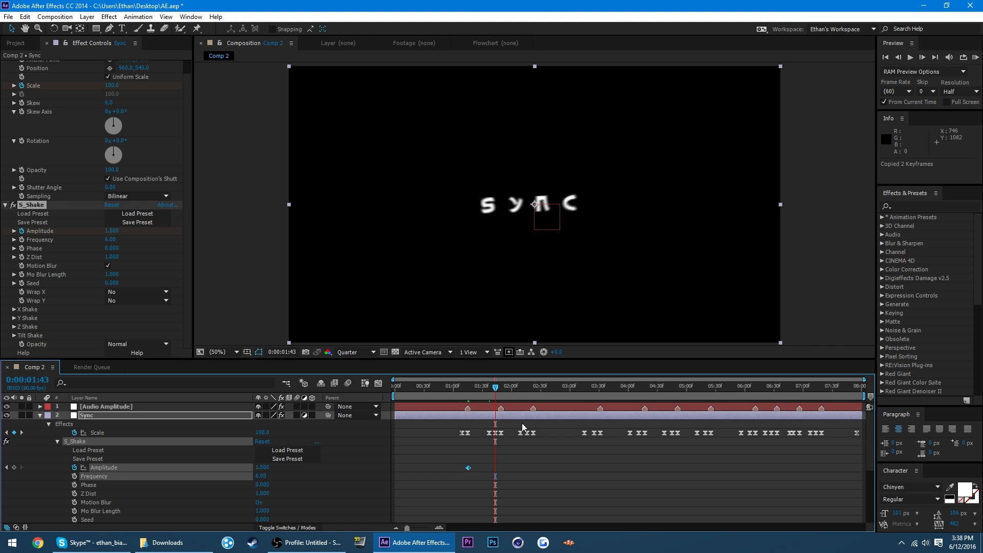
key(k)
key(ctrl+v)
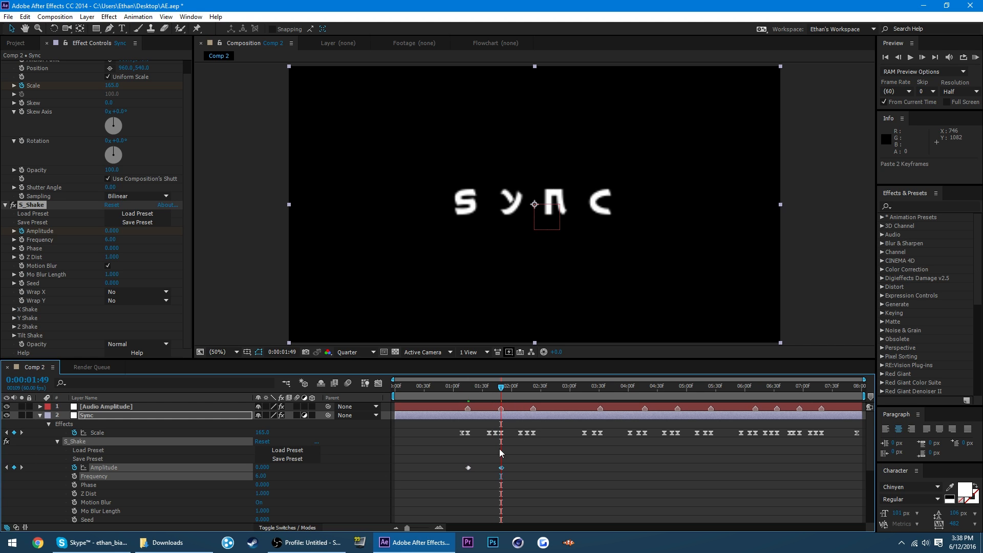
Paste the Amplitude keyframe pair at each of the third to eighth audio markers.
key(space)
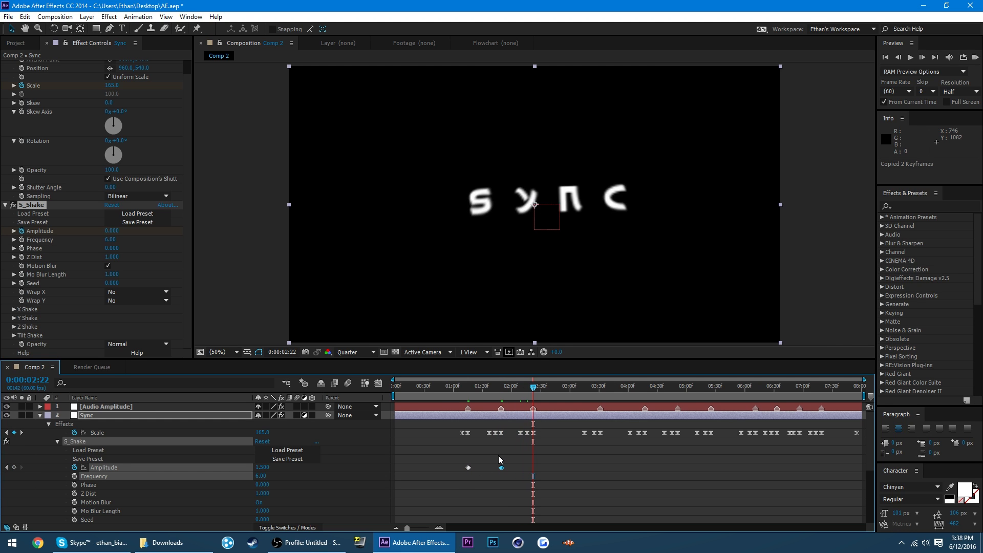
key(ctrl+v)
key(k)
key(k)
key(k)
key(ctrl+v)
key(k)
key(k)
key(k)
key(ctrl+v)
key(k)
key(ctrl+v)
key(k)
key(ctrl+v)
Paste the Amplitude keyframe pair at the ninth, tenth and last audio markers.
key(k)
key(k)
key(k)
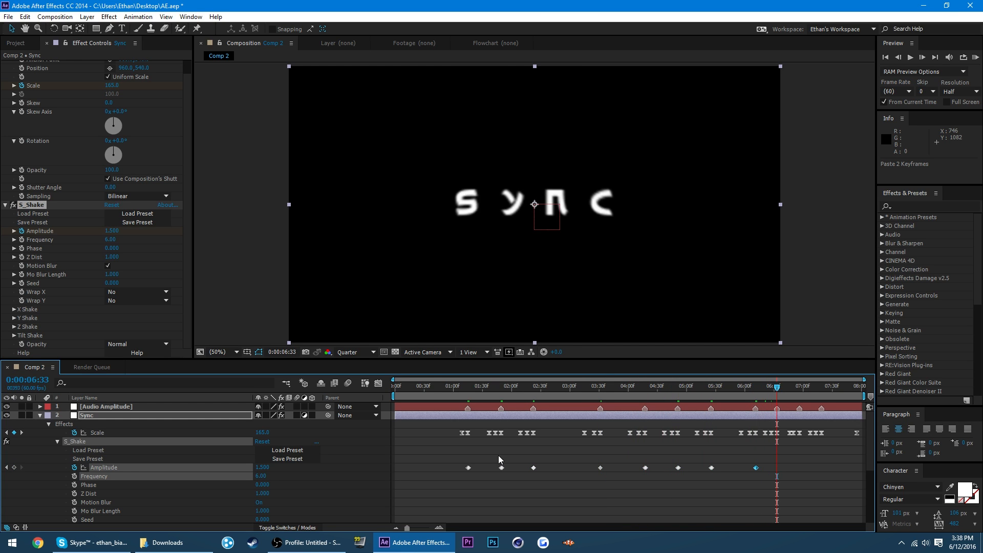
key(k)
key(ctrl+v)
key(k)
key(k)
key(k)
key(ctrl+v)
key(k)
key(k)
key(k)
key(ctrl+v)
Add a closing S_Shake Amplitude keyframe of 0 at 0:00:08:00.
key(k)
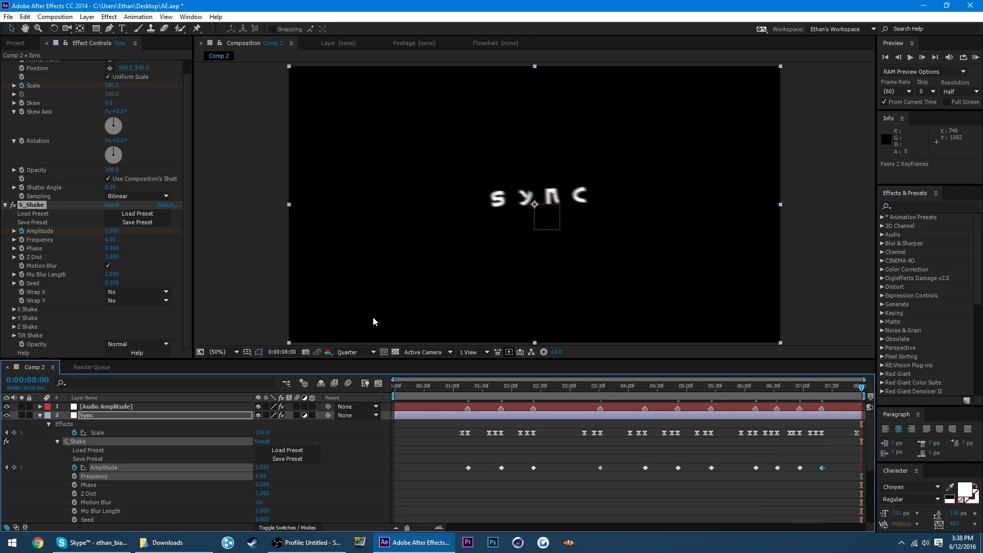
click(116, 231)
text(0)
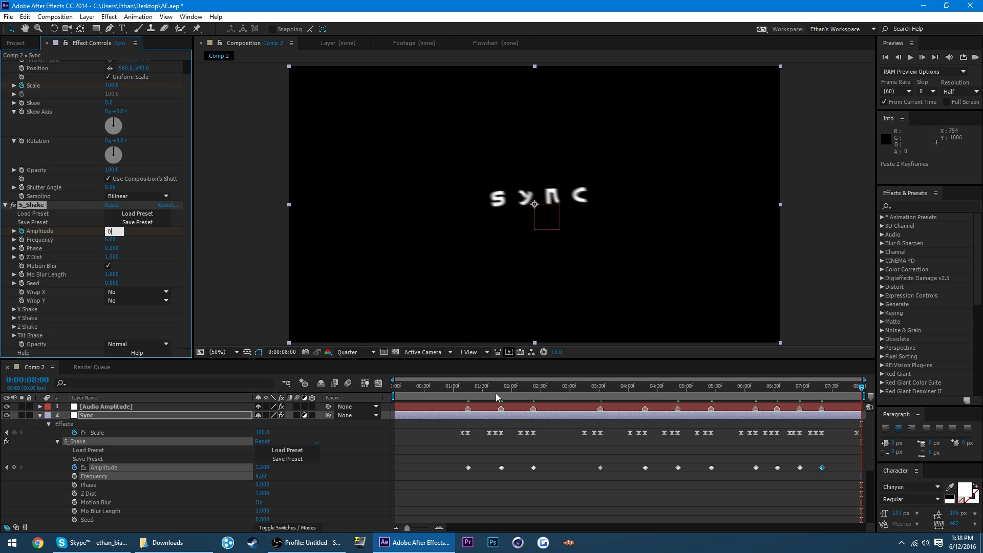
click(457, 394)
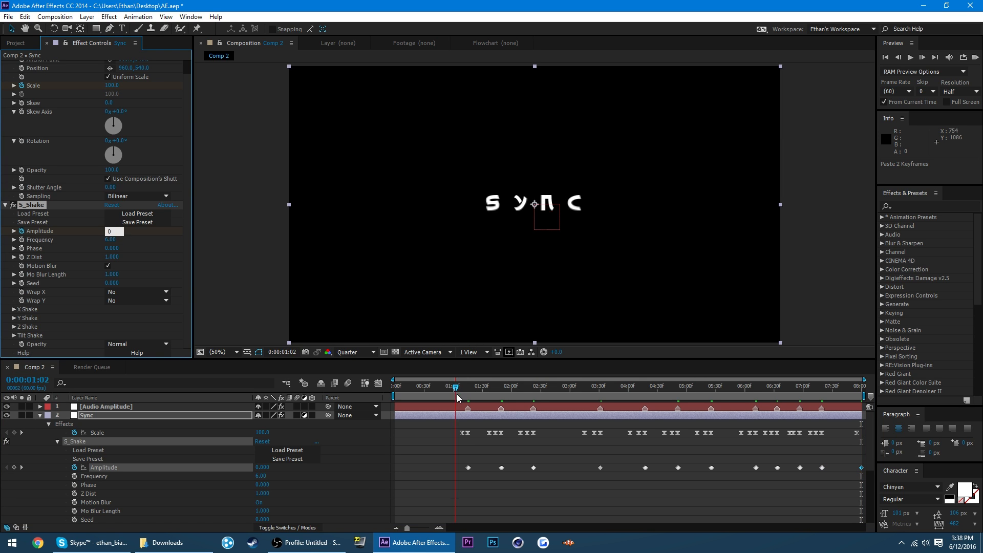
RAM-preview the shake and scale animation from 0:00:01:03, and deselect the Sync layer.
click(457, 486)
key(KP_0)
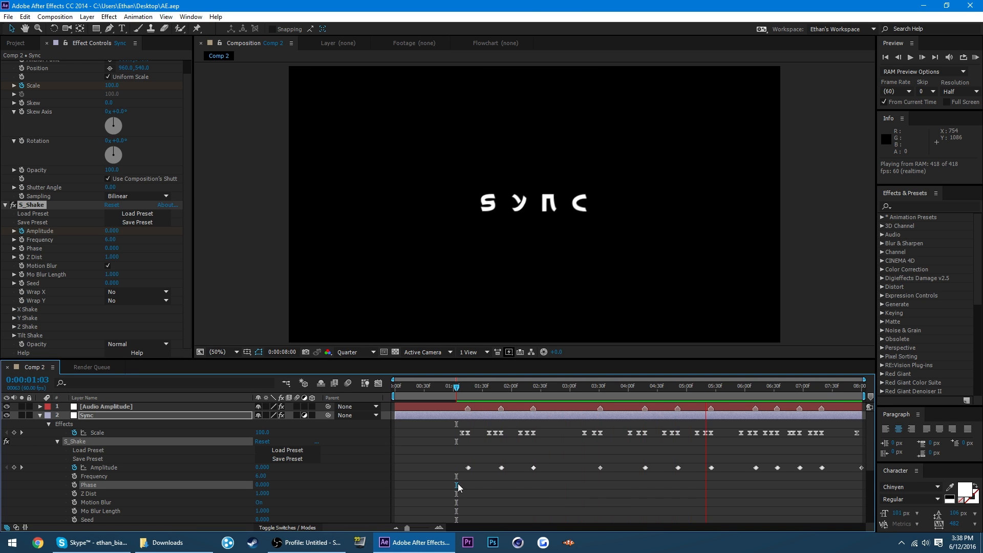
key(space)
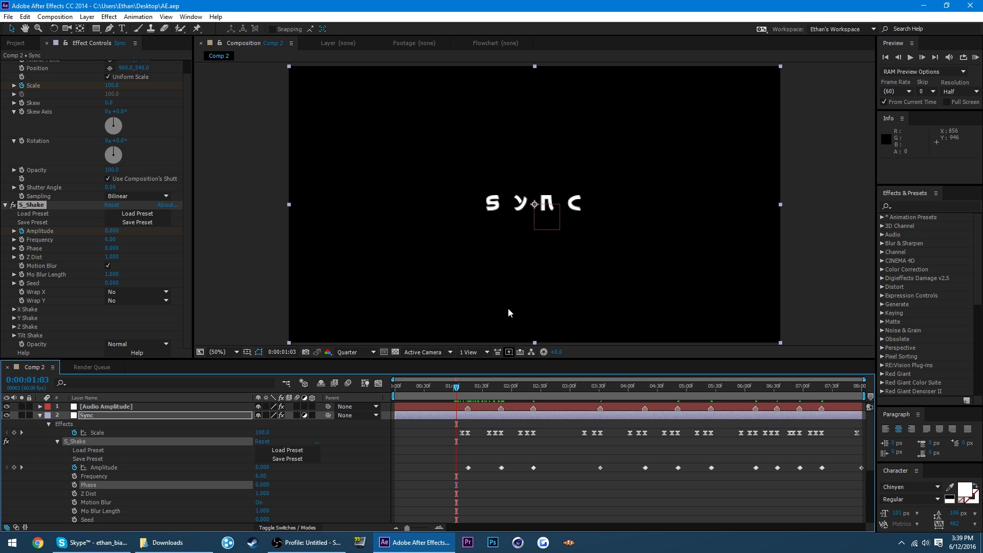
click(557, 452)
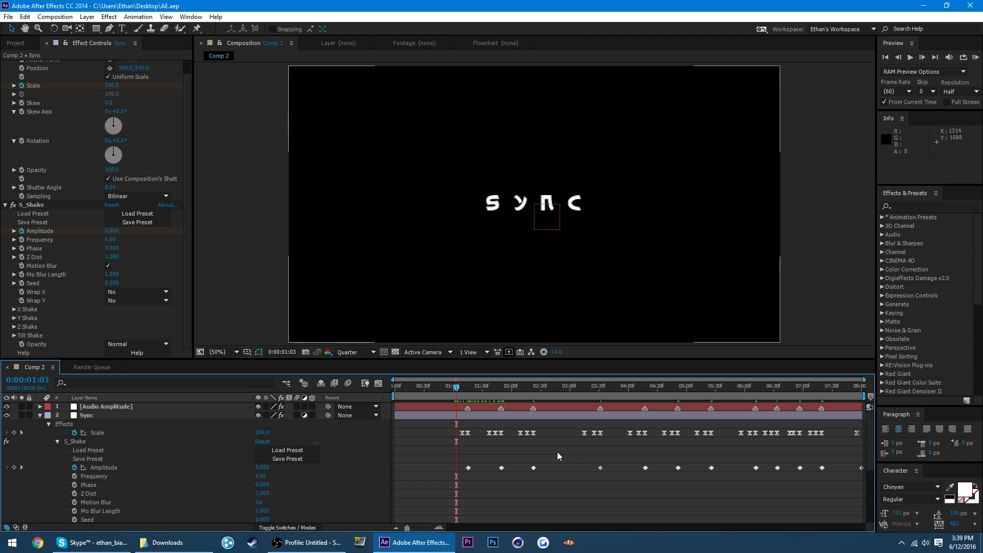
Search the effects for Turbulent Displace and apply it to the Sync layer above Transform.
drag(456, 387, 476, 387)
click(912, 205)
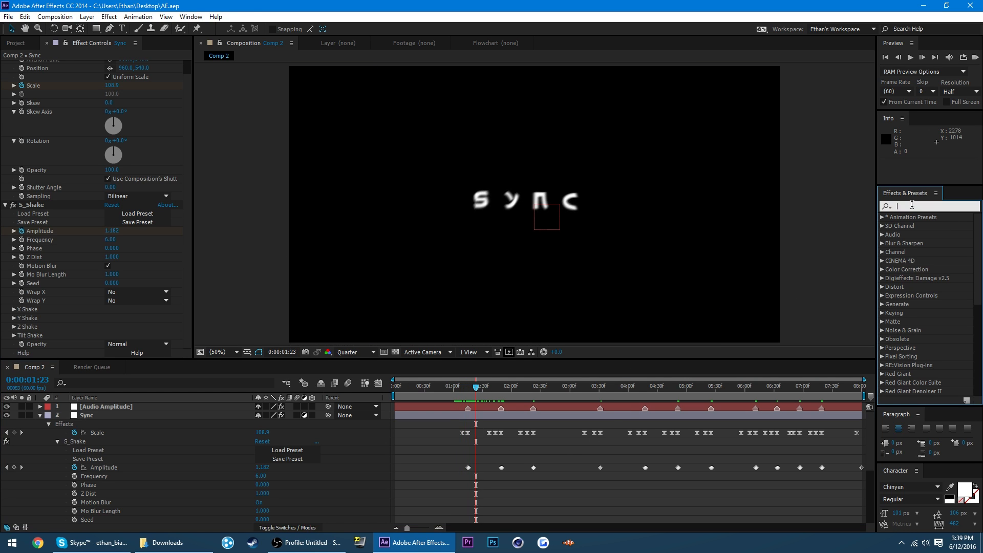
text(turbul)
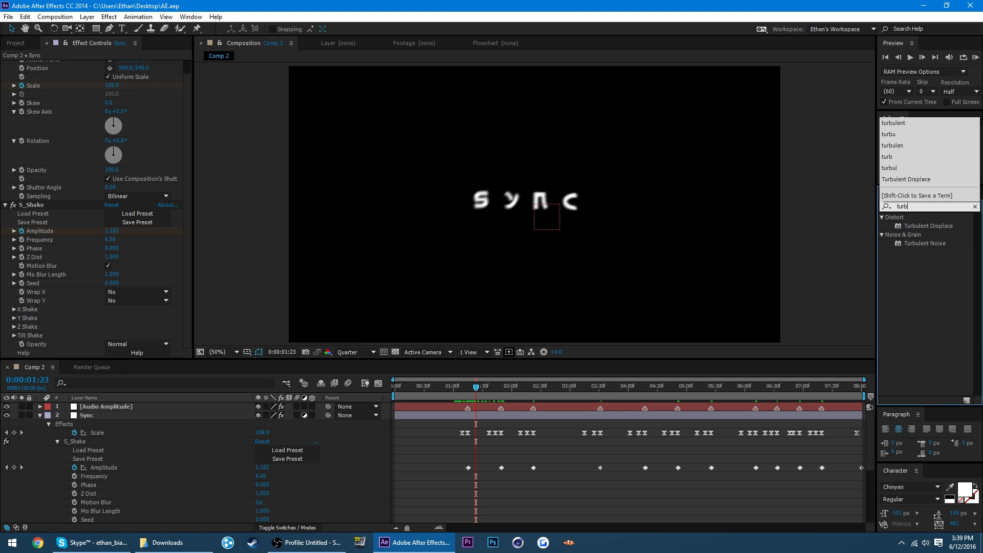
drag(921, 228, 63, 63)
Set Turbulent Displace's Size to 150 and keyframe its Amount at 0 on 0:00:01:15.
click(464, 394)
key(k)
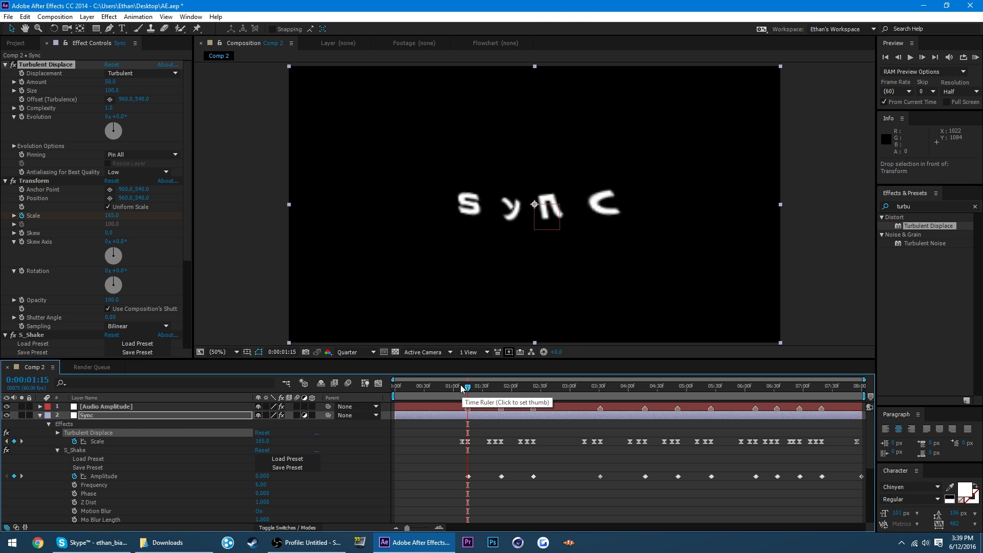
click(110, 81)
text(0)
click(136, 91)
click(111, 90)
text(15)
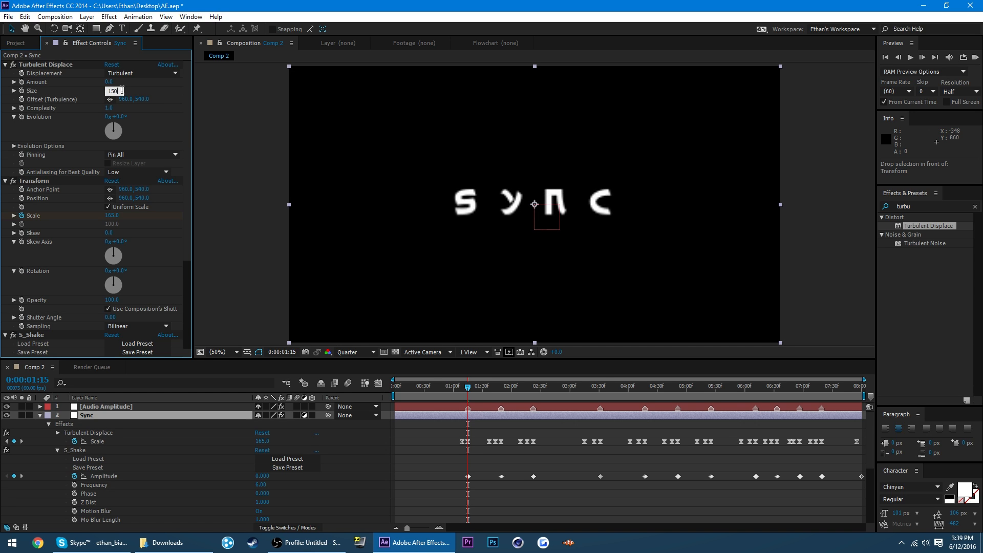
key(Return)
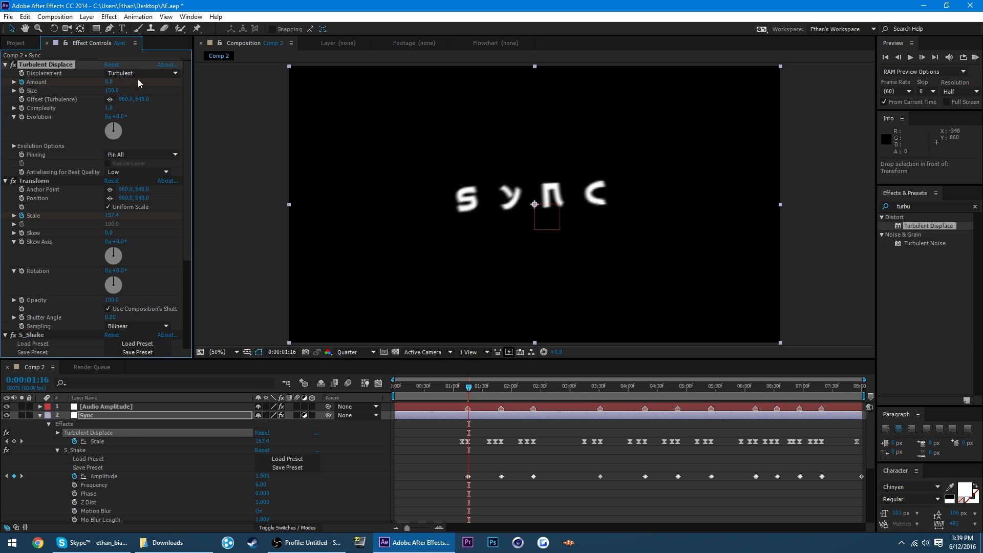
Keyframe Turbulent Displace's Amount at 90 on 0:00:01:16 and turn on keyframing for its Evolution there.
click(108, 82)
text(90)
key(Return)
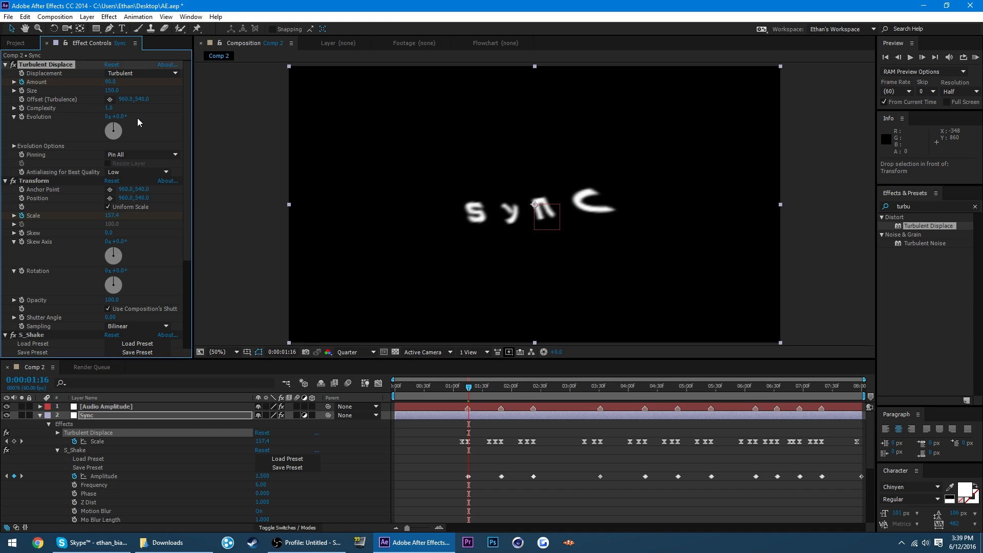
click(33, 116)
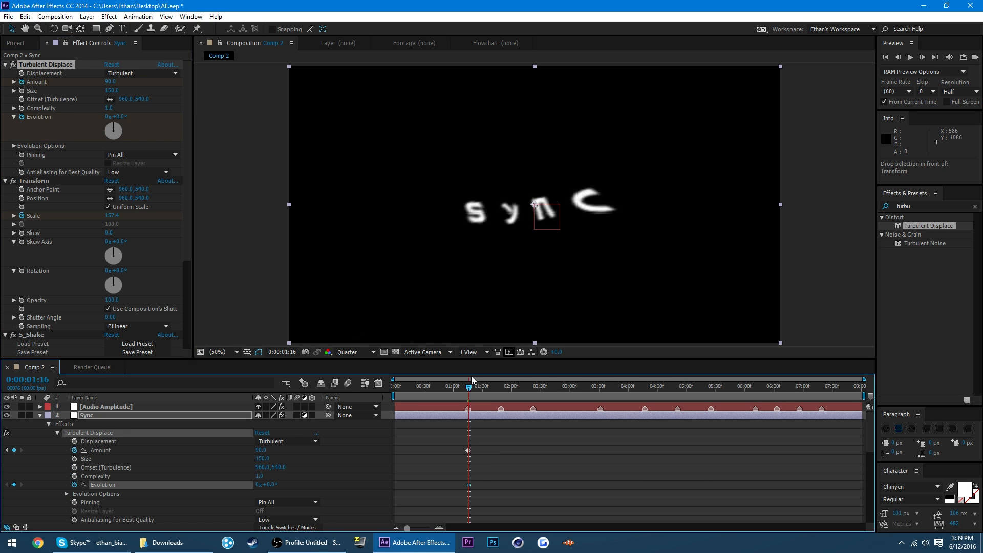
Keyframe Turbulent Displace's Evolution at one revolution plus 65° on 0:00:02:00.
drag(468, 387, 511, 387)
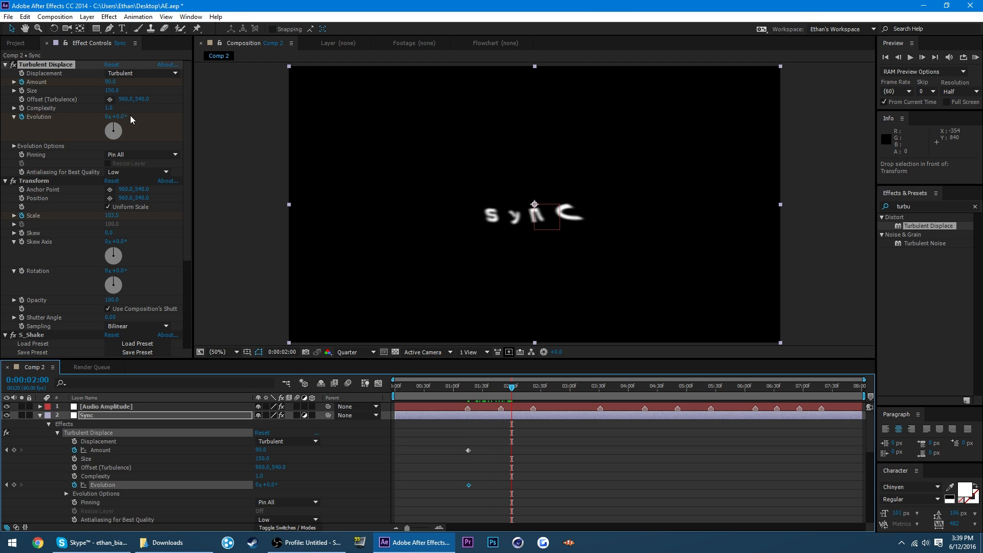
click(107, 116)
text(1)
key(Return)
click(121, 117)
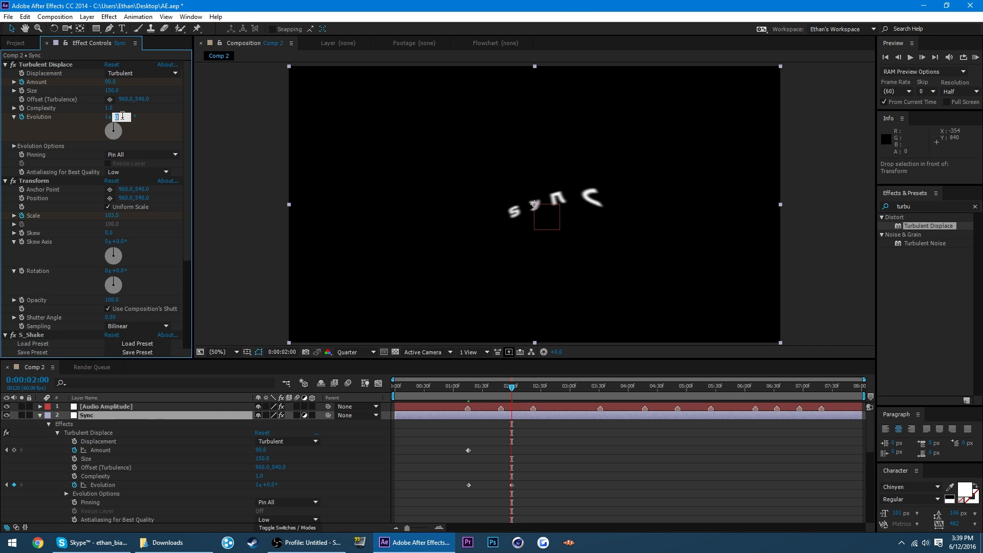
key(Return)
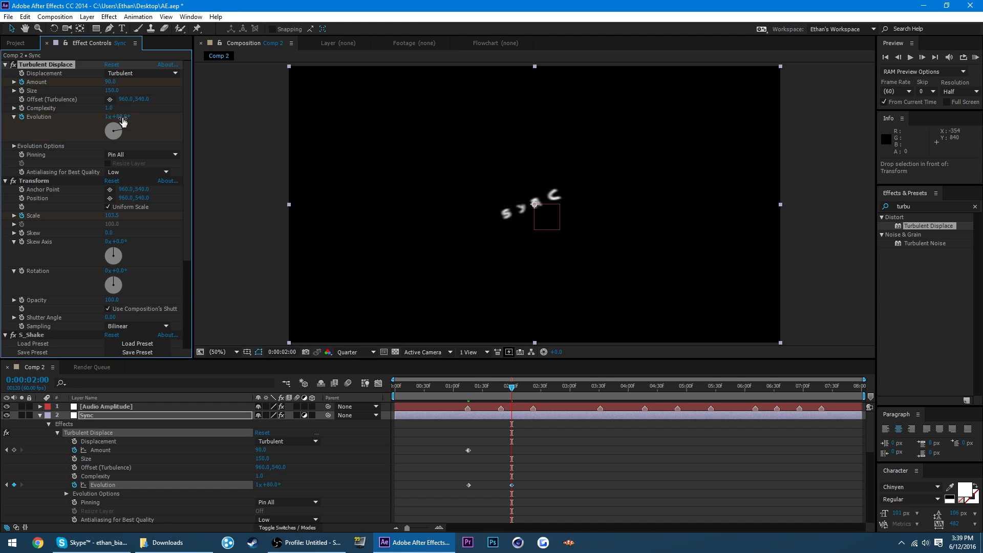
click(122, 117)
key(Return)
Keyframe Turbulent Displace's Amount at 0 on 0:00:02:00.
click(110, 82)
text(0)
key(Return)
Save the project and preview the displacement animation from 0:00:01:04.
mouse_move(455, 395)
mouse_down()
mouse_move(494, 392)
mouse_move(451, 389)
mouse_up()
key(ctrl+s)
key(space)
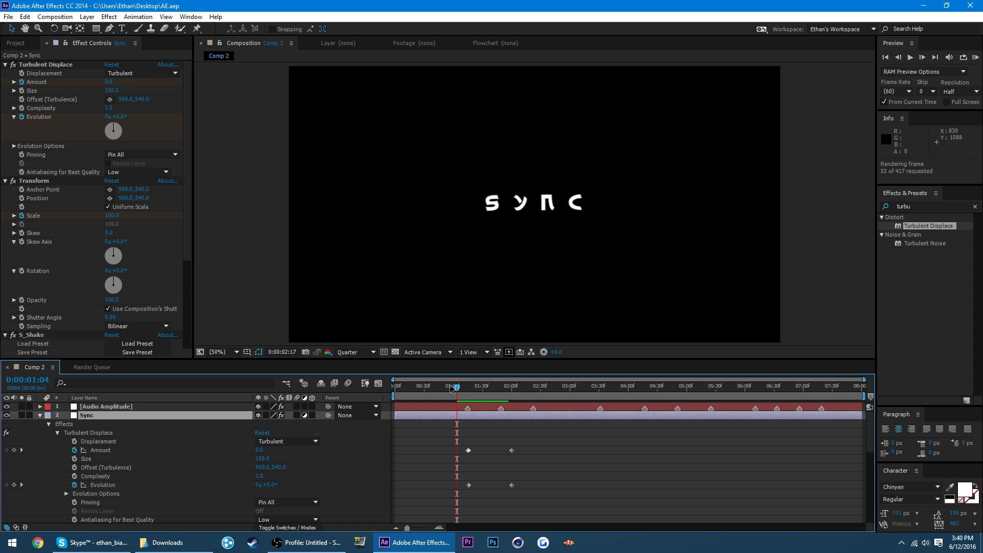
key(space)
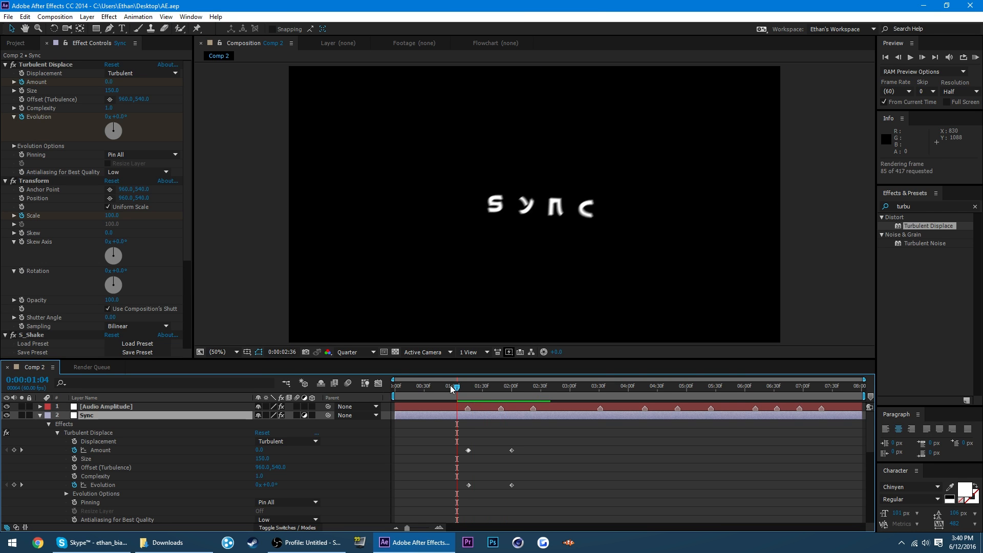
key(space)
Try S_Shake's Z Rand Amp at 562 and RAM-preview the result from 0:00:01:15.
key(k)
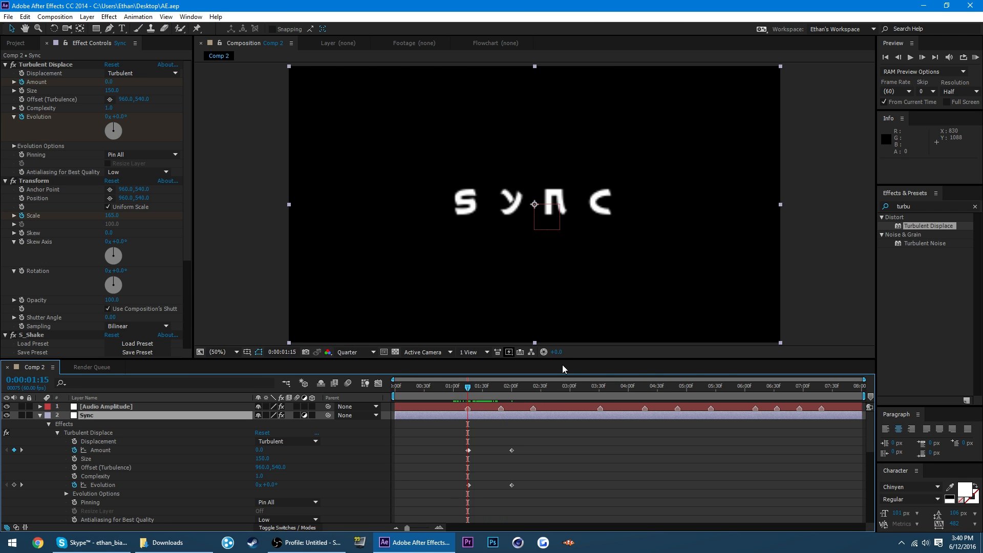
scroll(125, 273, down, 5)
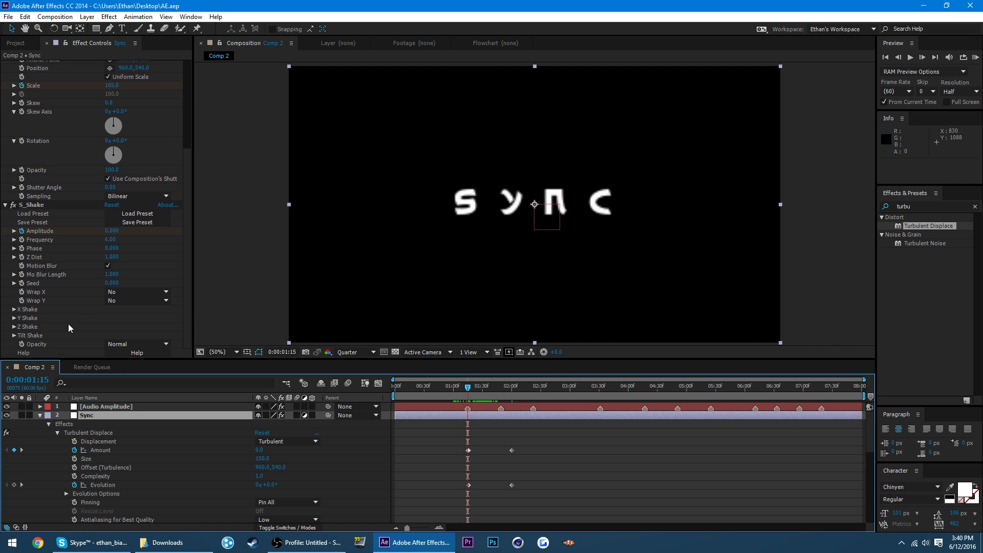
click(14, 326)
drag(377, 315, 401, 312)
key(KP_0)
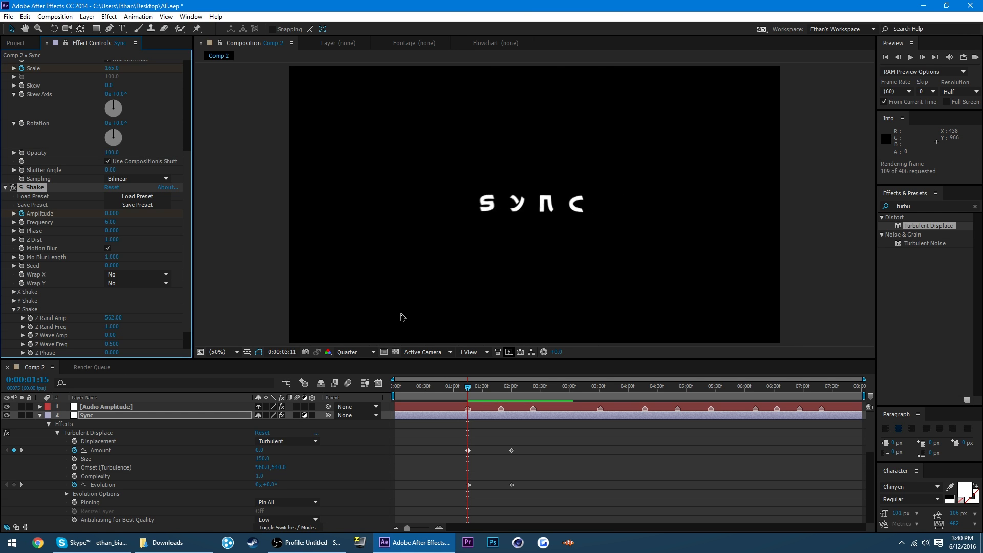
key(space)
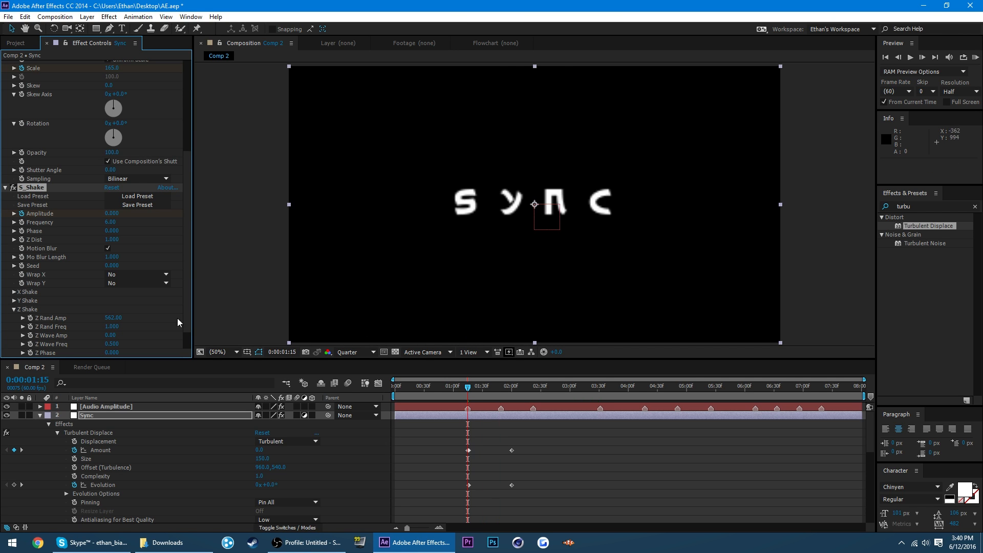
Keyframe S_Shake's Z Rand Amp at 0 on 0:00:01:15 and at 250 on 0:00:01:16.
click(113, 317)
text(0)
click(146, 318)
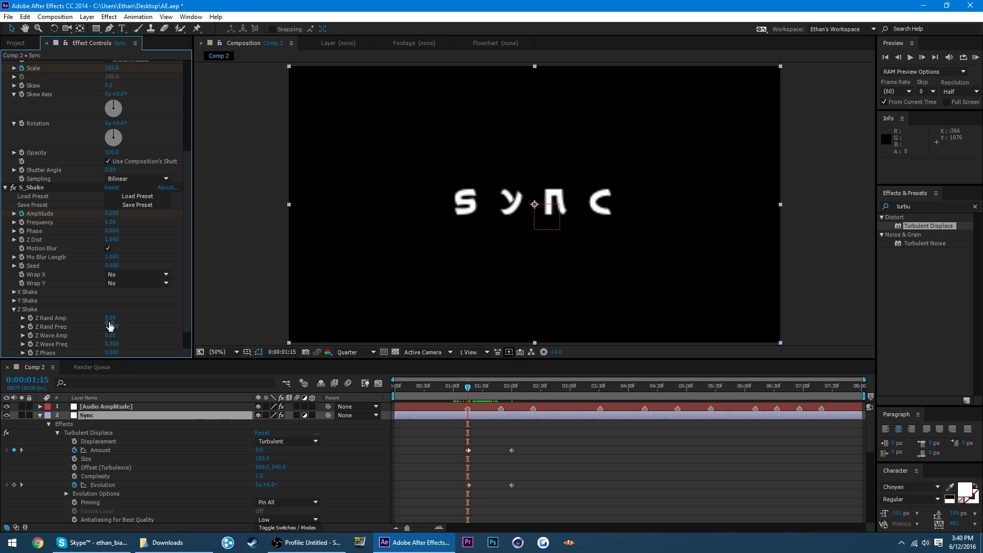
click(34, 320)
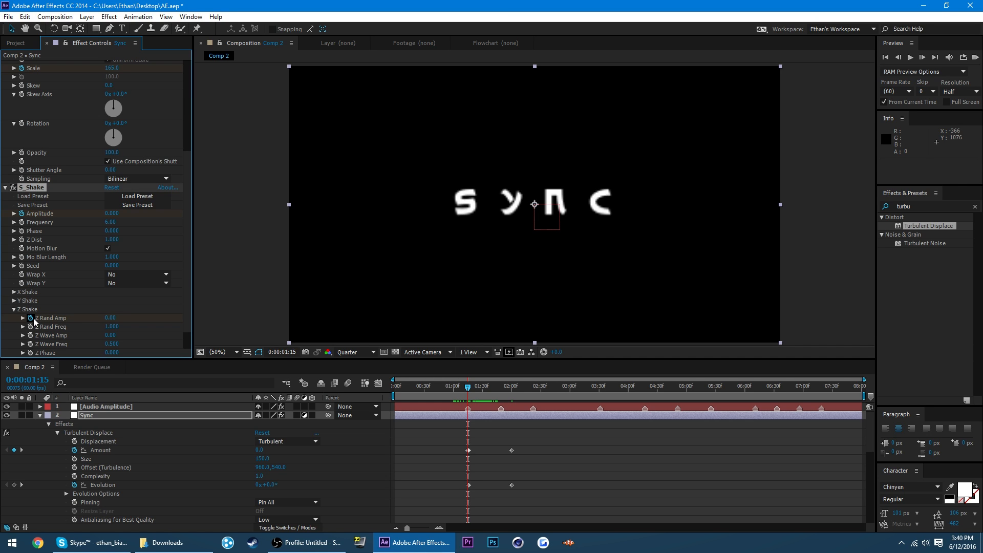
key(Page_Down)
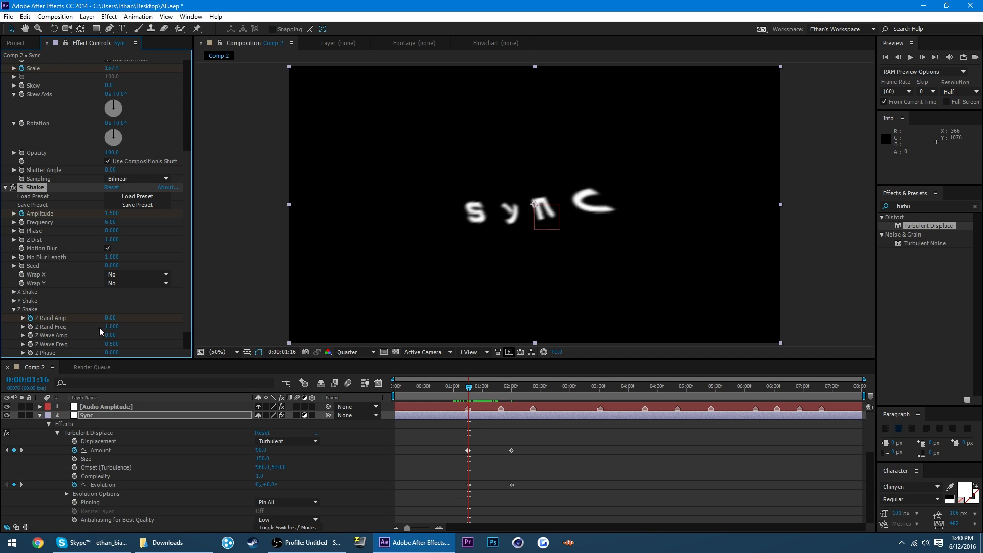
click(109, 317)
key(Return)
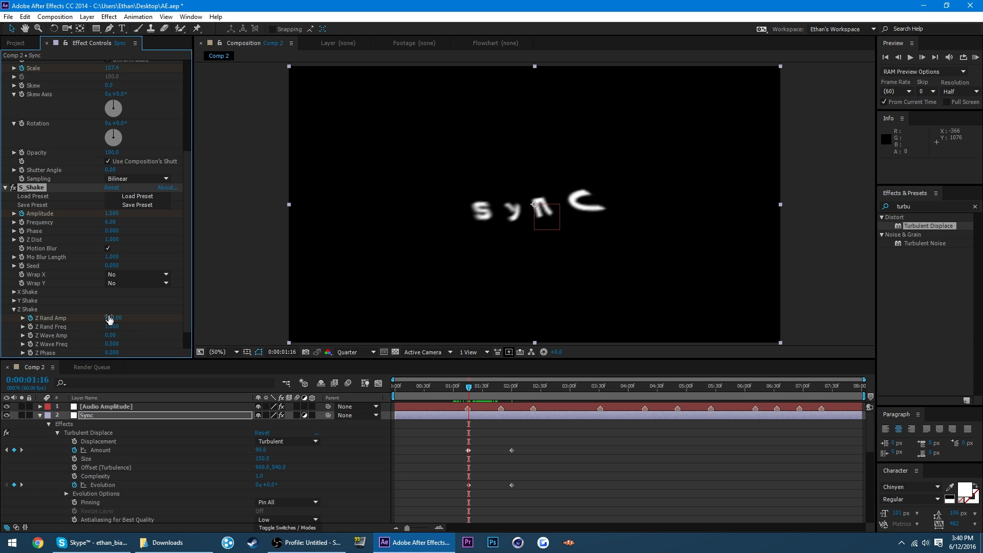
Keyframe Z Rand Amp at 0 on 0:00:02:00 and preview the shake from 0:00:01:14.
key(k)
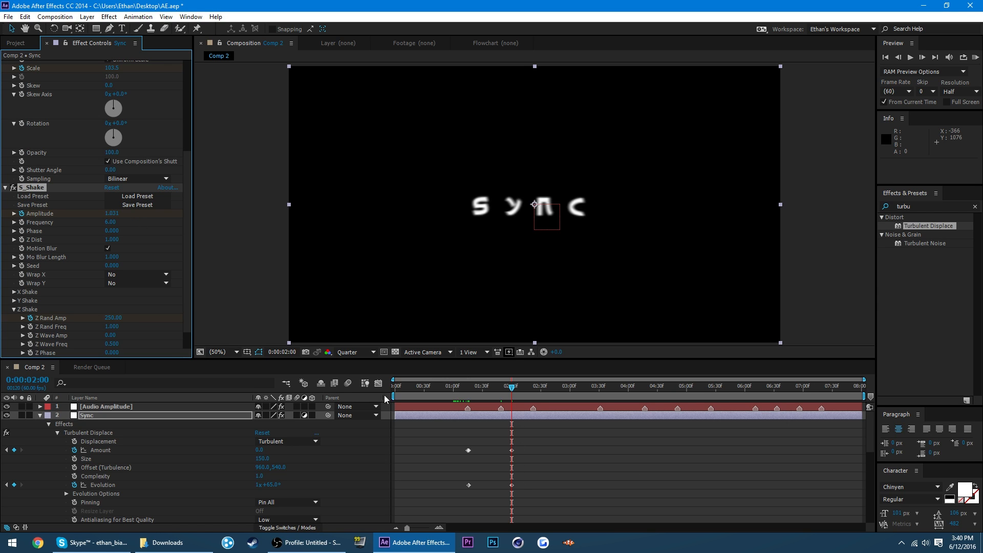
click(113, 318)
text(0)
click(519, 468)
drag(499, 392, 466, 392)
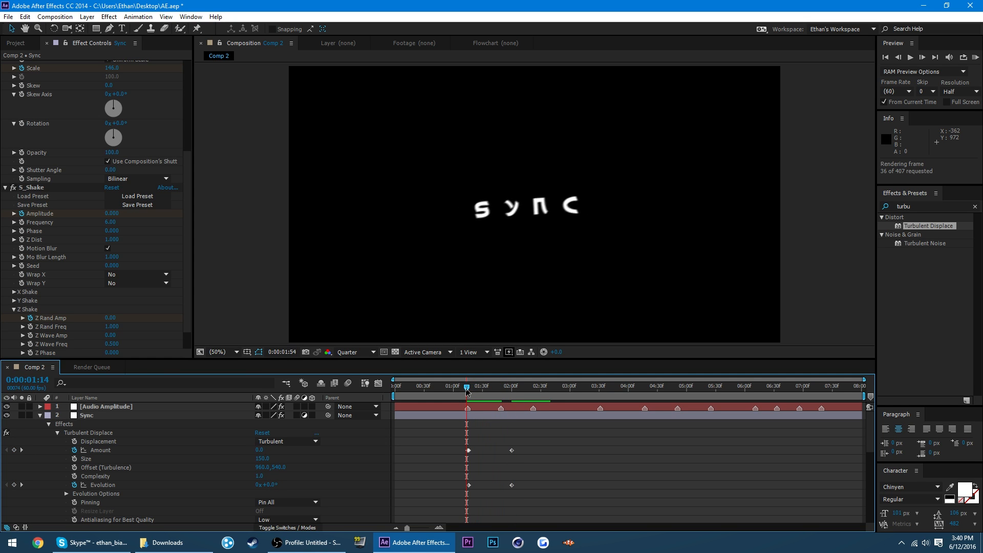
key(space)
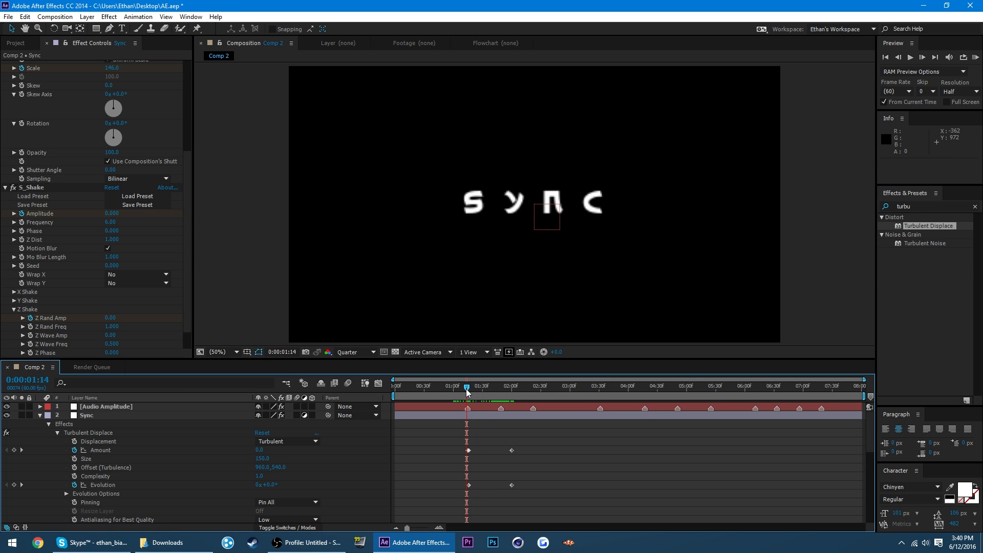
Copy the three Z Rand Amp keyframes of S_Shake on the Sync layer.
double_click(54, 318)
drag(525, 511, 428, 518)
key(ctrl+c)
Paste the Z Rand Amp keyframes at the audio marker just before 0:00:05:30 and preview from 0:00:05:11.
scroll(517, 398, up, 5)
drag(528, 393, 704, 408)
scroll(717, 412, down, 4)
scroll(717, 412, up, 4)
key(k)
key(k)
scroll(717, 413, down, 4)
click(696, 389)
key(KP_0)
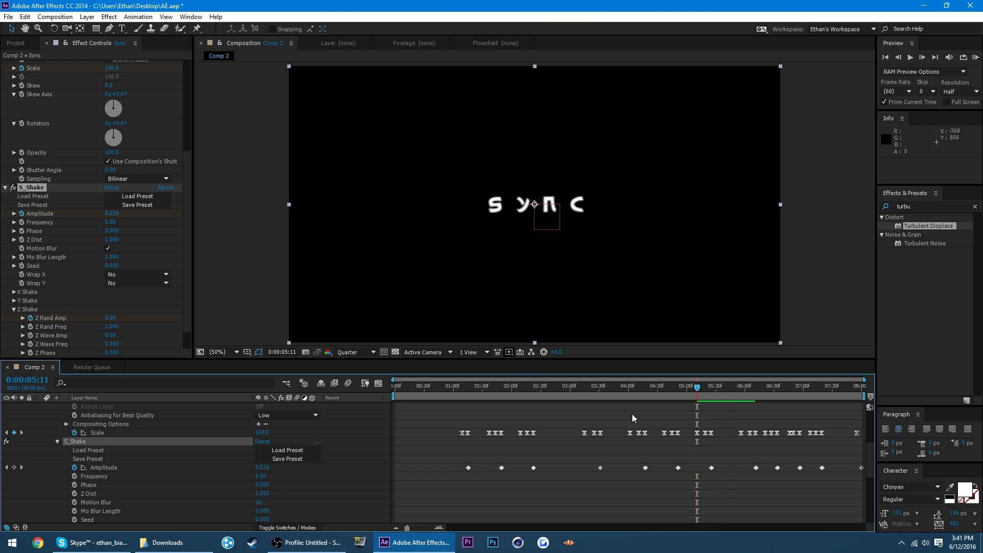
Paste the copied Z Rand Amp keyframes at the audio marker just before 0:00:02:30.
scroll(631, 413, up, 4)
click(590, 394)
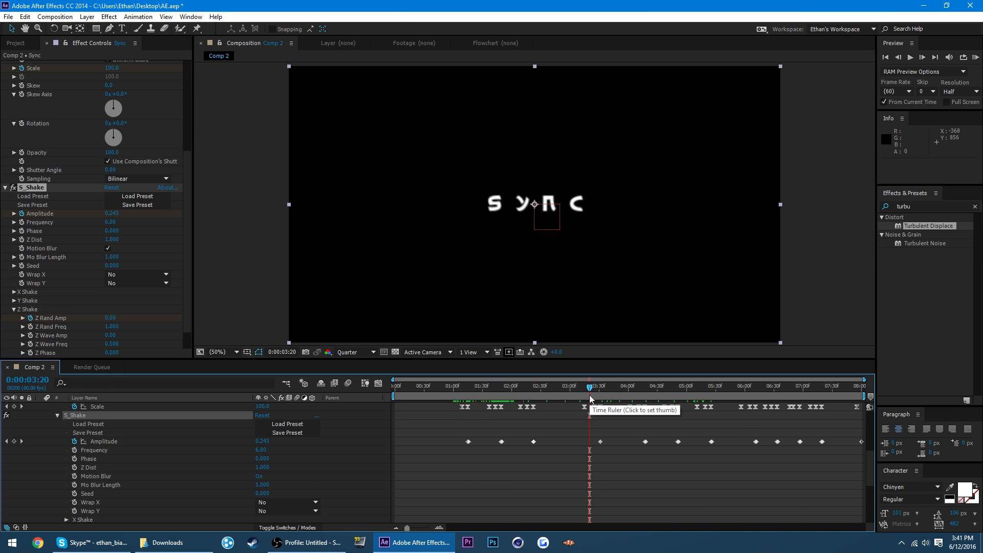
key(ctrl+v)
click(527, 389)
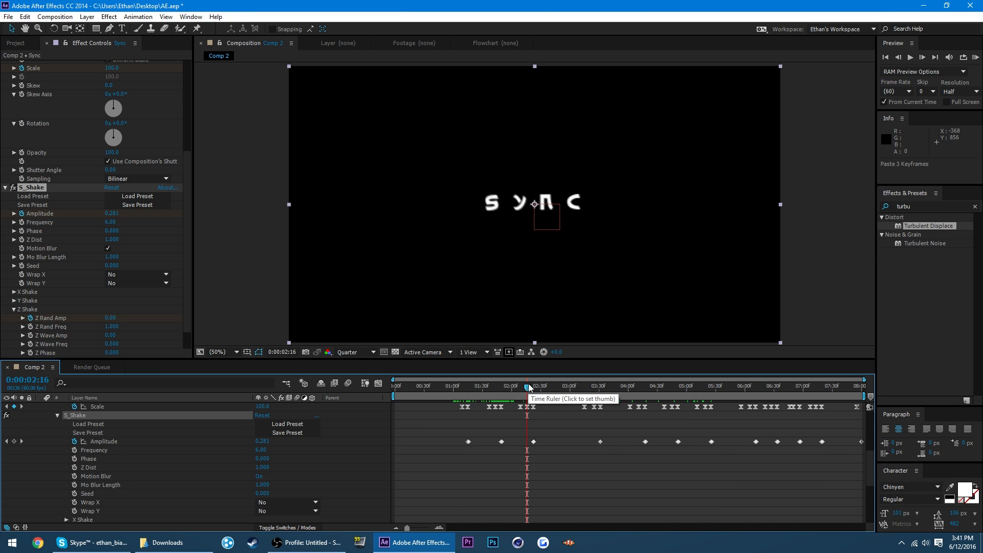
key(k)
scroll(567, 407, down, 5)
key(ctrl+v)
Save the project and RAM-preview the repeated Z shake from 0:00:01:09.
drag(545, 390, 465, 399)
key(ctrl+s)
click(508, 463)
key(KP_0)
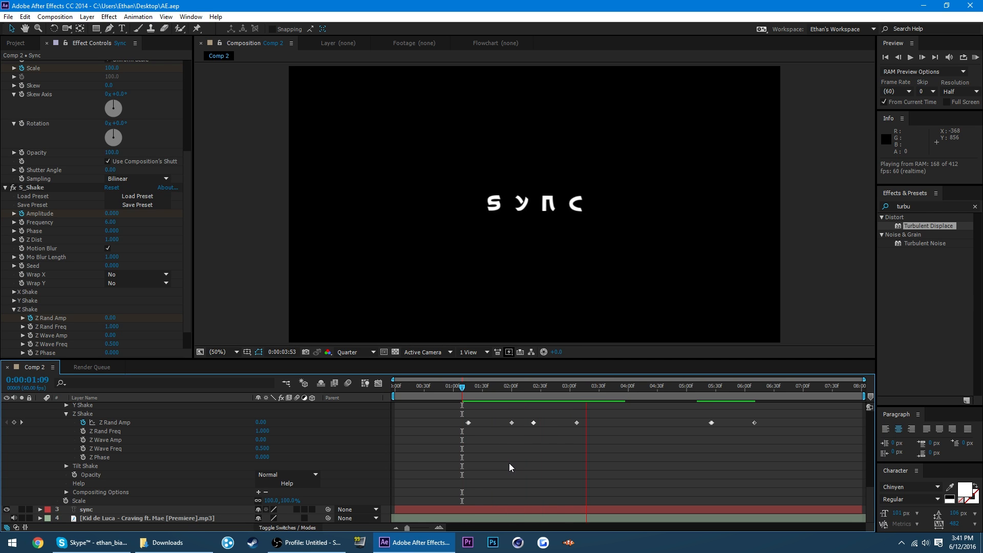
key(space)
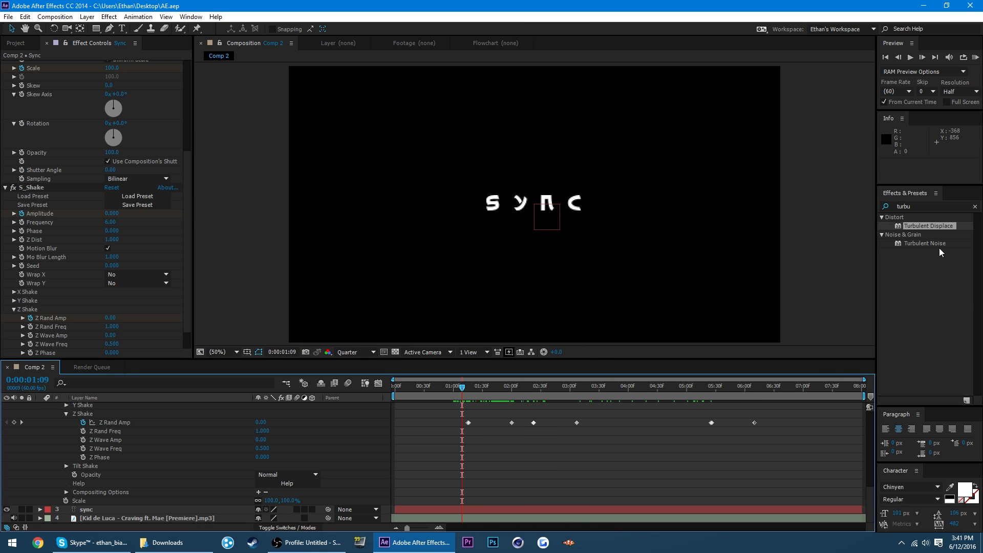
Clear the effects search and collapse the Sync layer's properties.
click(920, 208)
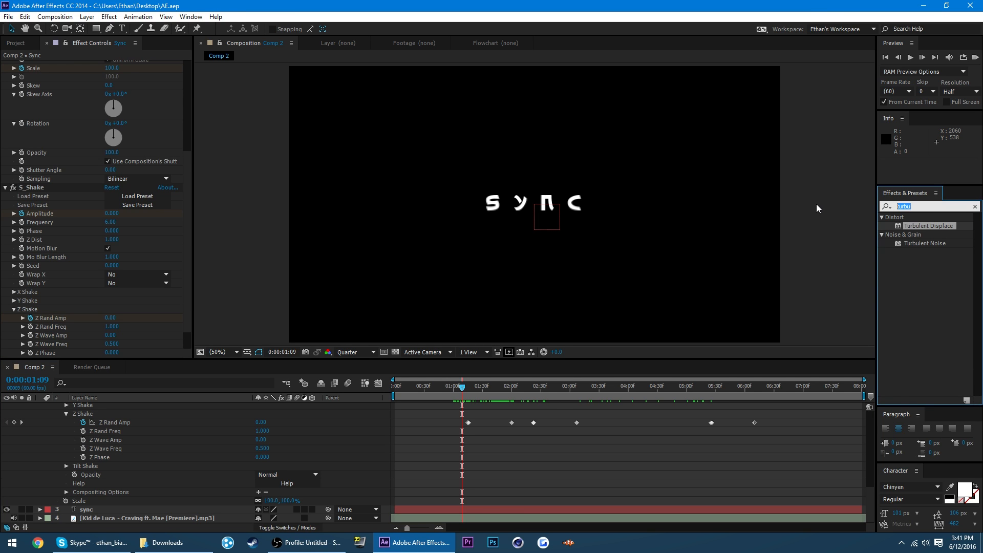
click(974, 207)
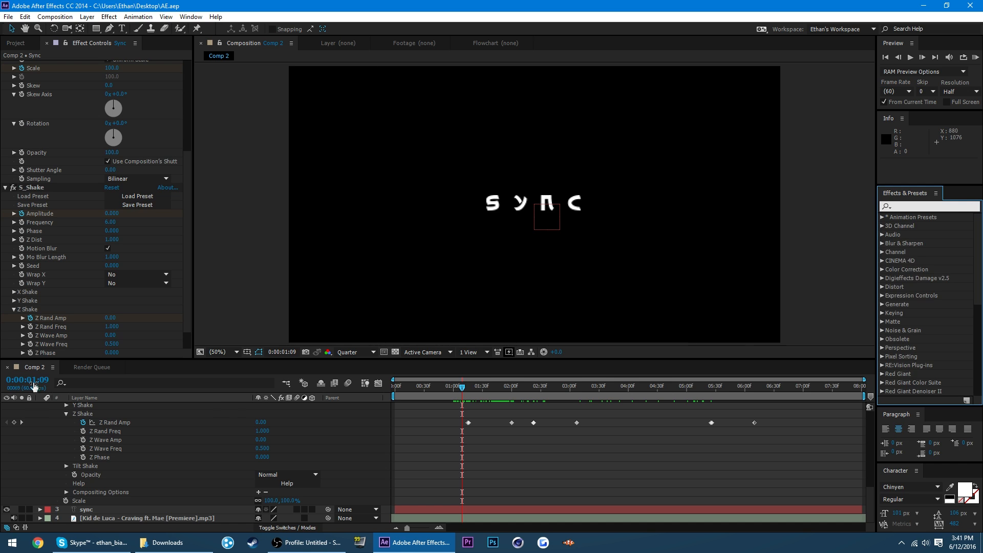
scroll(10, 463, up, 5)
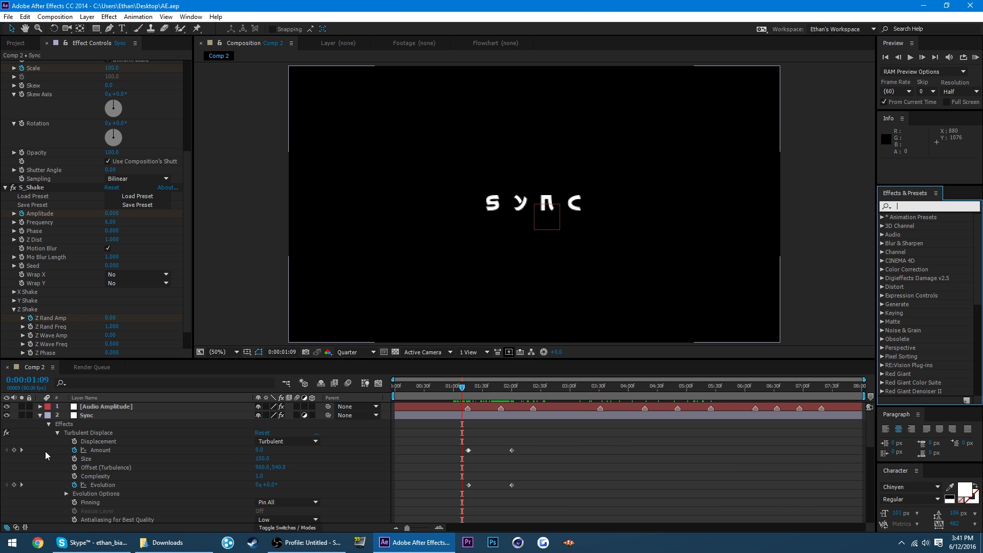
click(39, 415)
Create a black 1920 x 1080 px solid layer named Fade.
right_click(124, 457)
click(188, 454)
right_click(237, 458)
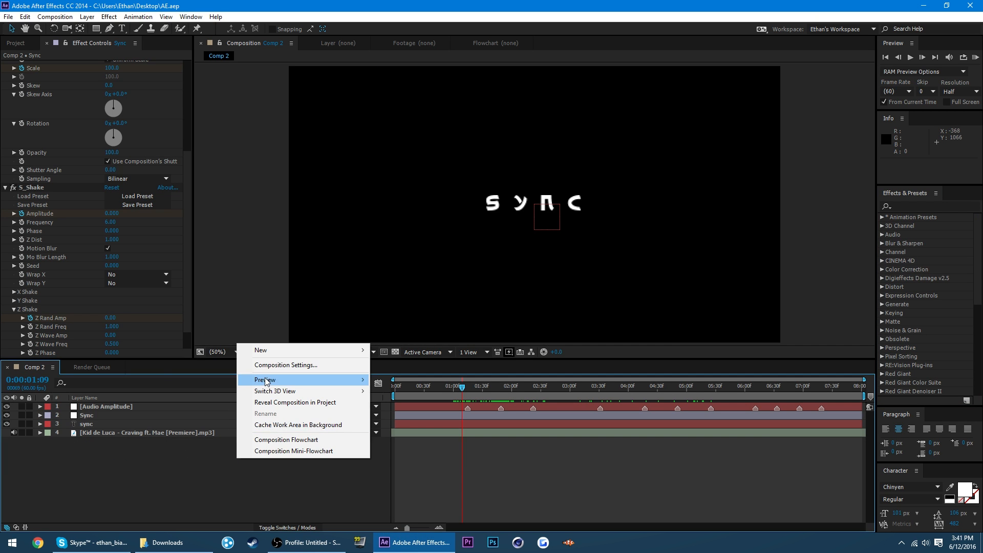
mouse_move(257, 353)
click(425, 379)
text(Fade)
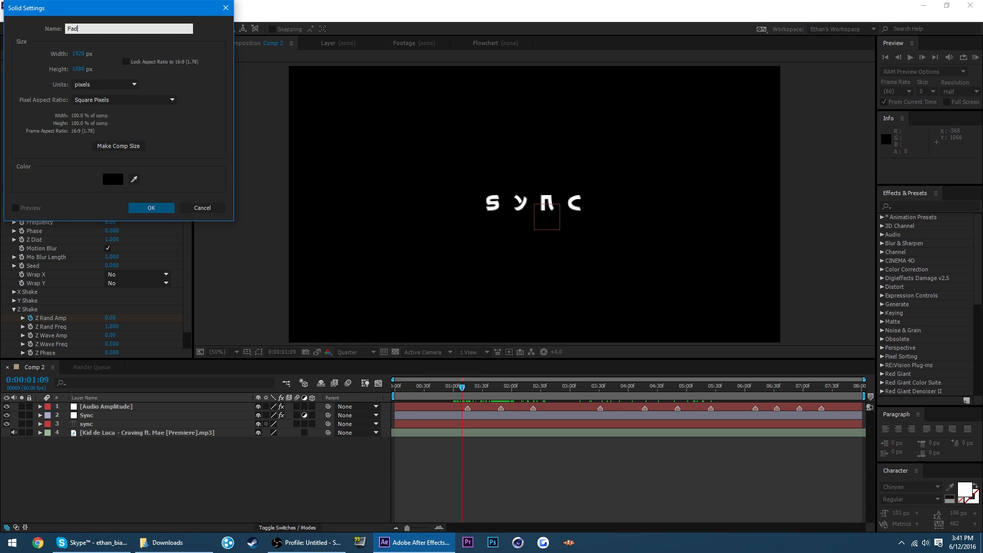
key(Return)
Keyframe the Fade solid's Opacity from 100% at 0:00:00:00 to 0% at 0:00:01:09, just before the first audio marker.
drag(468, 379, 118, 381)
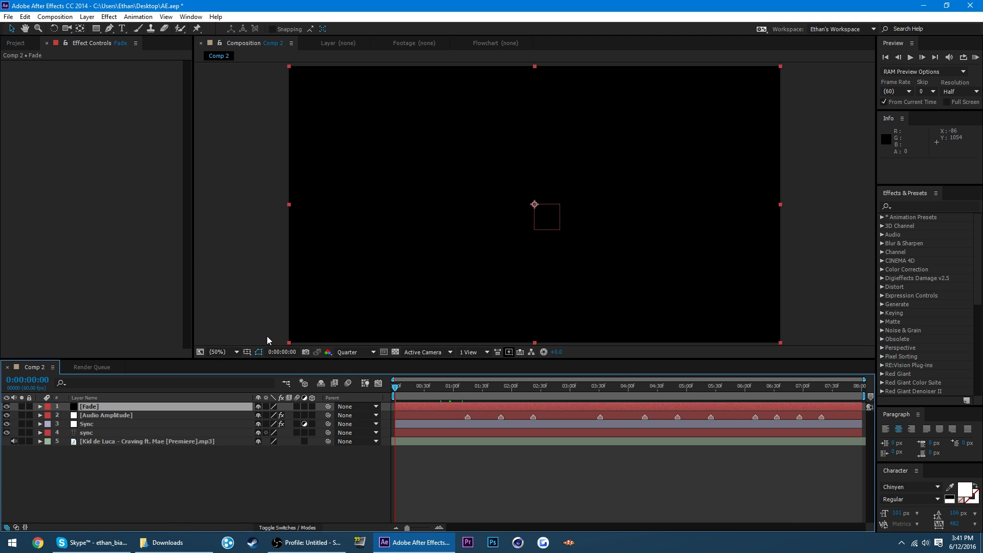
key(t)
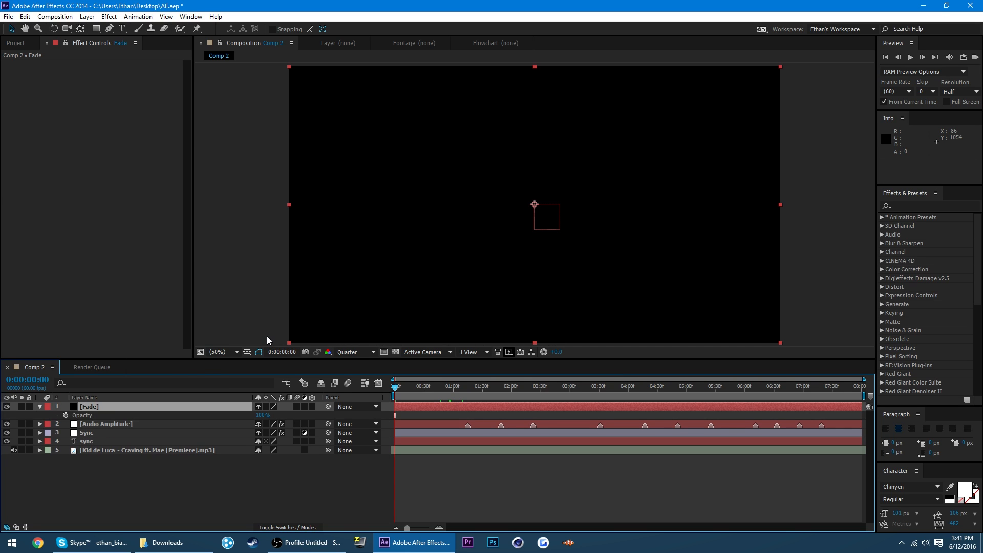
click(66, 416)
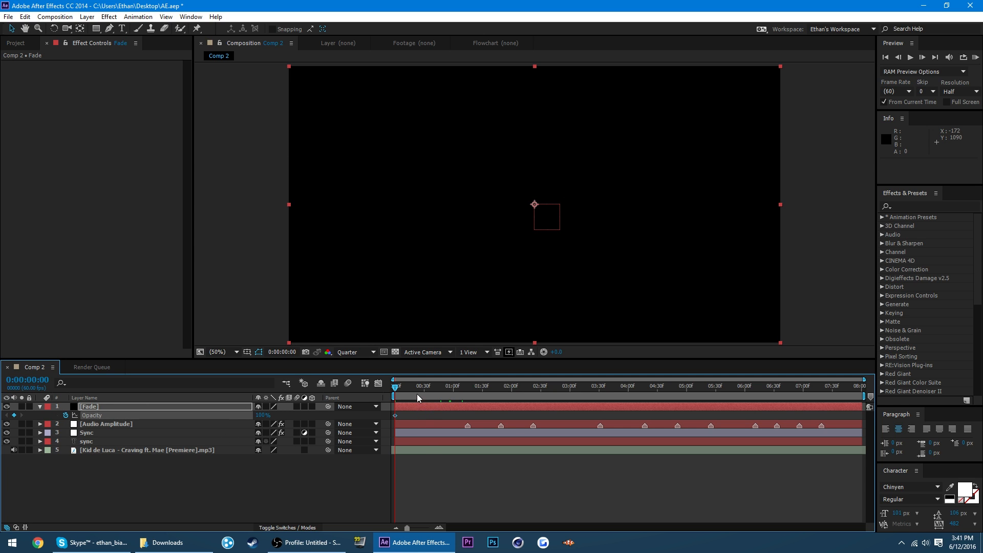
drag(433, 388, 466, 388)
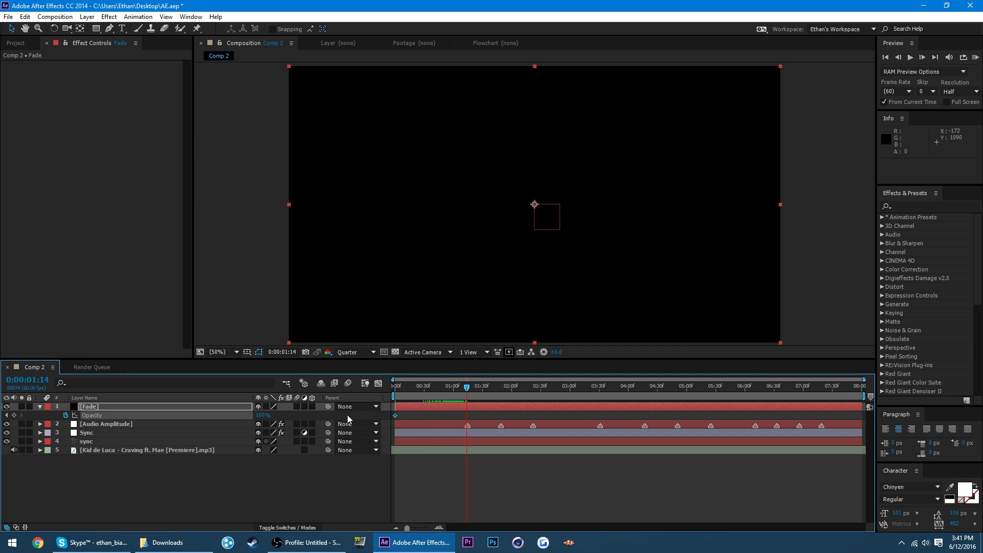
click(262, 415)
text(0)
key(Return)
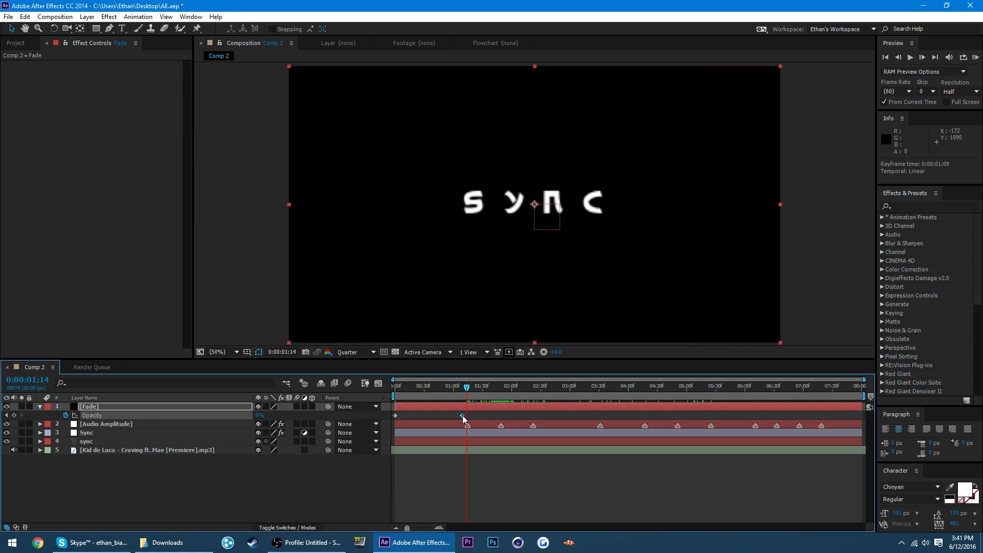
mouse_move(453, 389)
mouse_down()
mouse_move(485, 400)
mouse_move(450, 401)
mouse_up()
drag(454, 407, 896, 460)
key(ctrl+z)
click(457, 389)
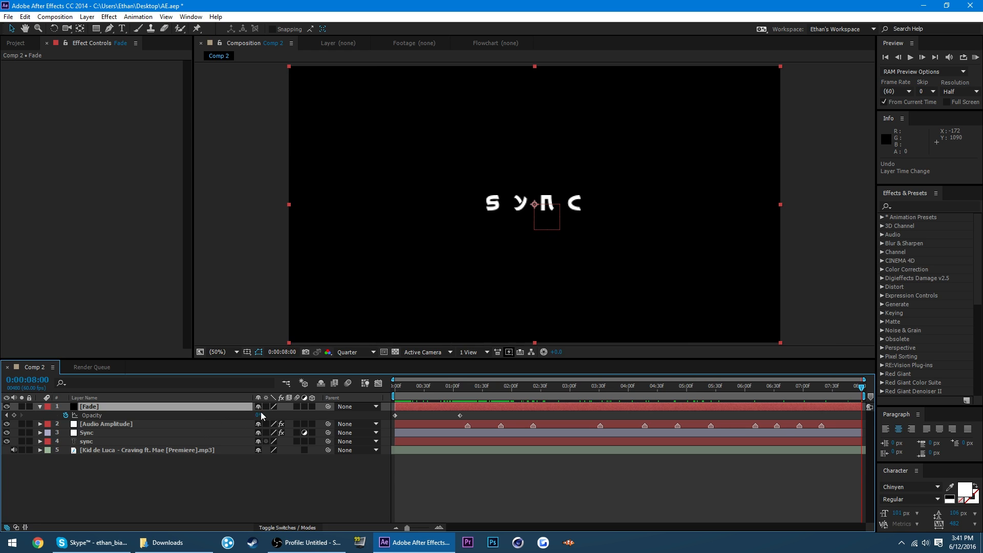
Keyframe Fade's Opacity at 100% on 0:00:08:00 and start its fade-out with another keyframe on 0:00:07:15.
drag(261, 416, 398, 419)
drag(860, 387, 817, 387)
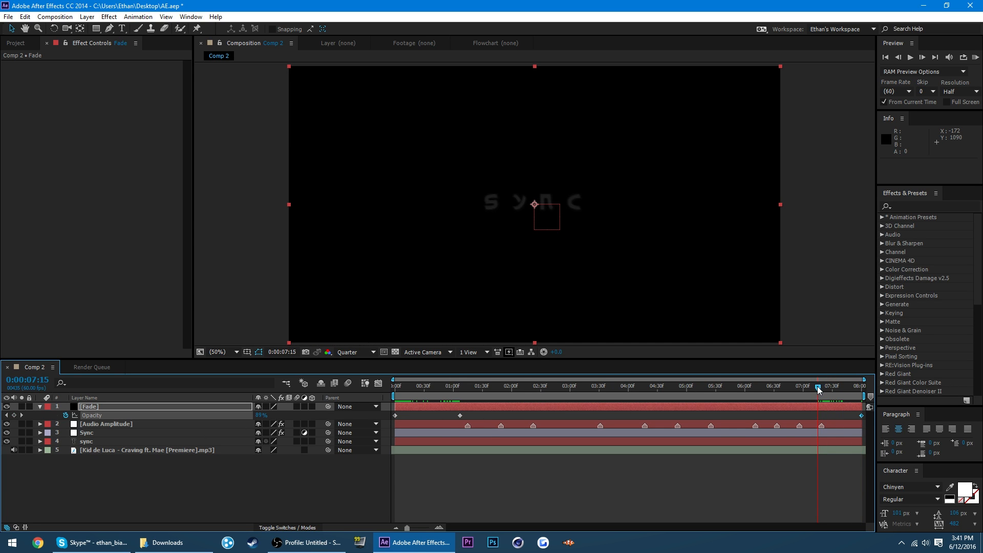
drag(261, 418, 259, 416)
click(327, 488)
click(263, 490)
Keyframe the music layer's Audio Levels at -48.00 dB on 0:00:00:00.
drag(818, 387, 224, 373)
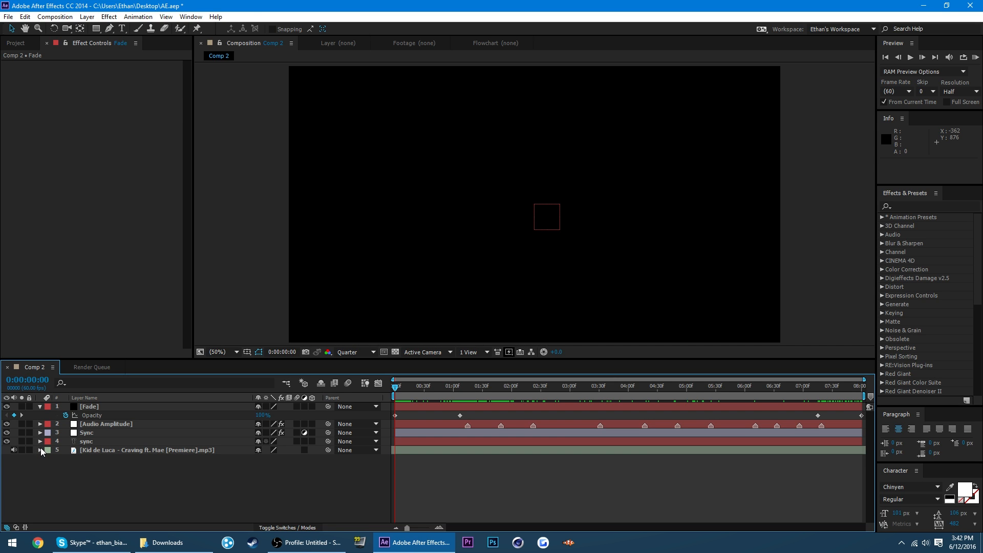
click(48, 458)
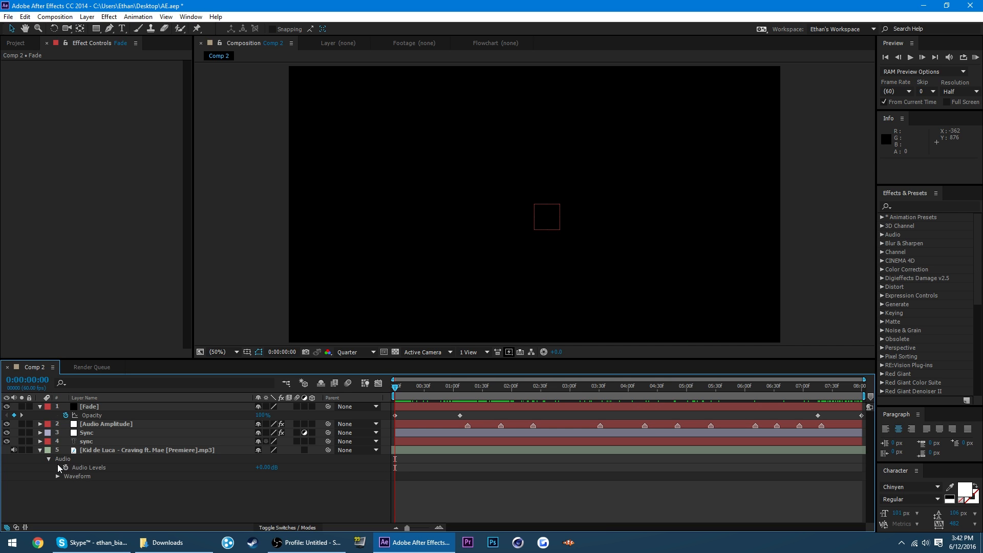
click(259, 468)
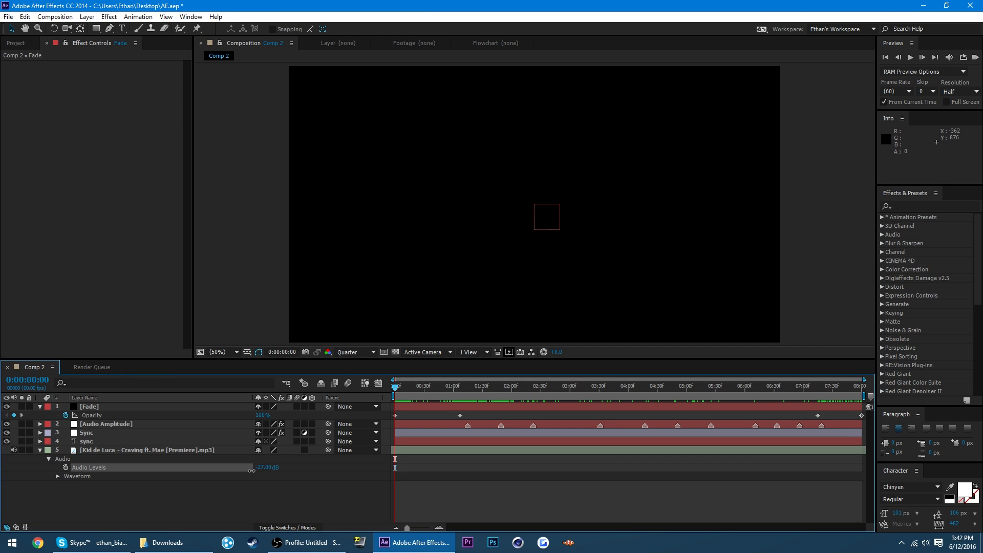
click(65, 467)
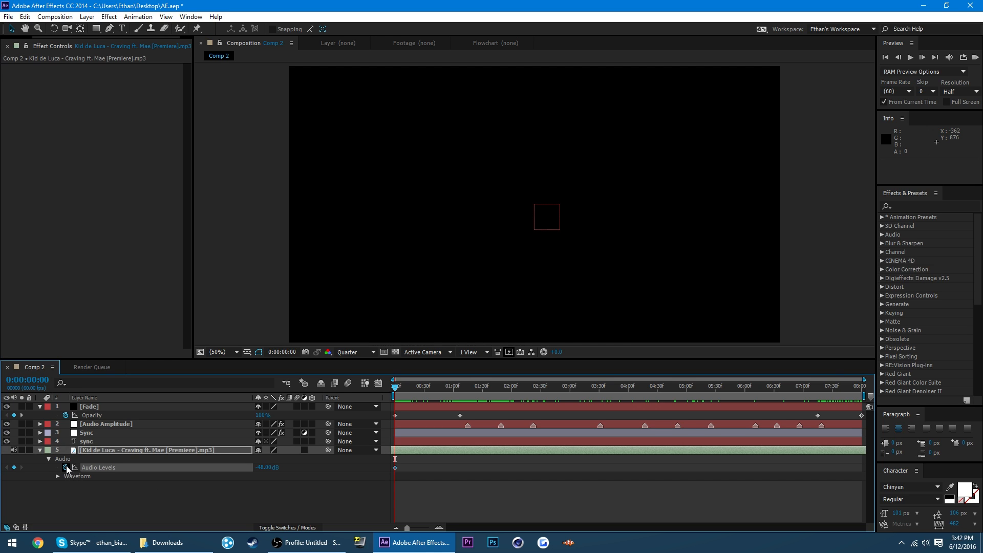
Raise the music's Audio Levels to 0 dB with a keyframe on 0:00:01:07, aligned with the end of the visual fade-in.
key(k)
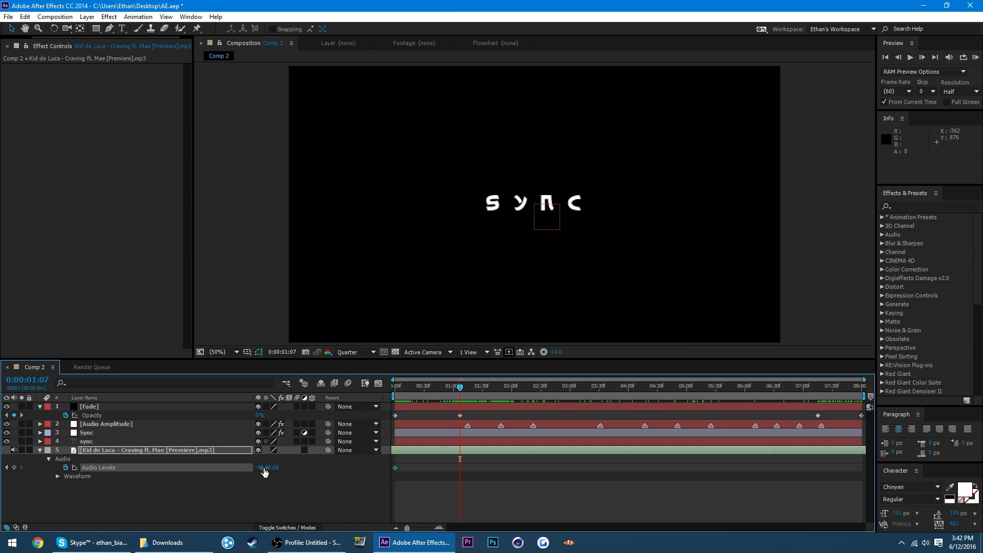
click(263, 467)
text(0)
key(Return)
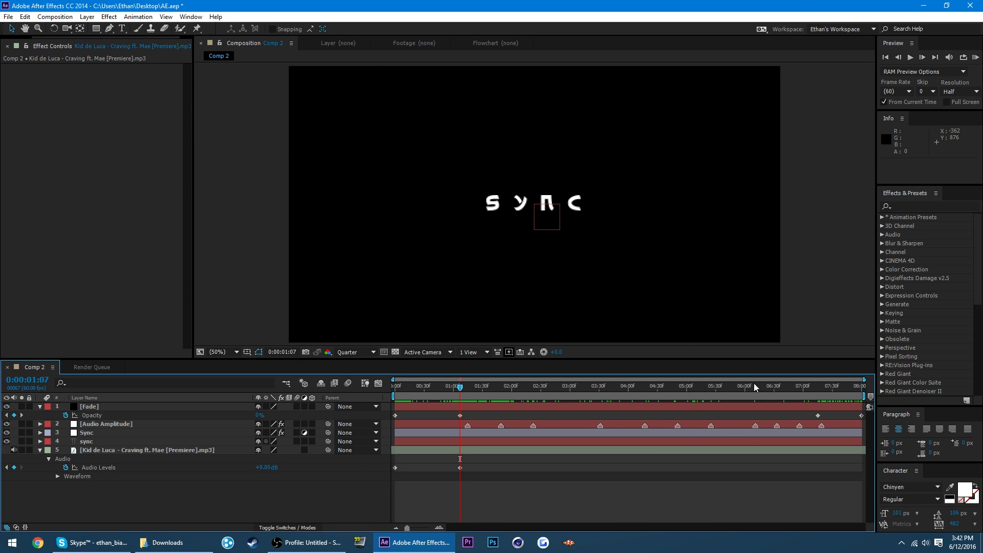
Fade the music out with a lowered Audio Levels keyframe at the composition's end and a 0 dB keyframe on 0:00:07:15.
drag(755, 387, 902, 390)
drag(266, 468, 173, 473)
key(j)
key(j)
click(266, 468)
text(0)
key(Return)
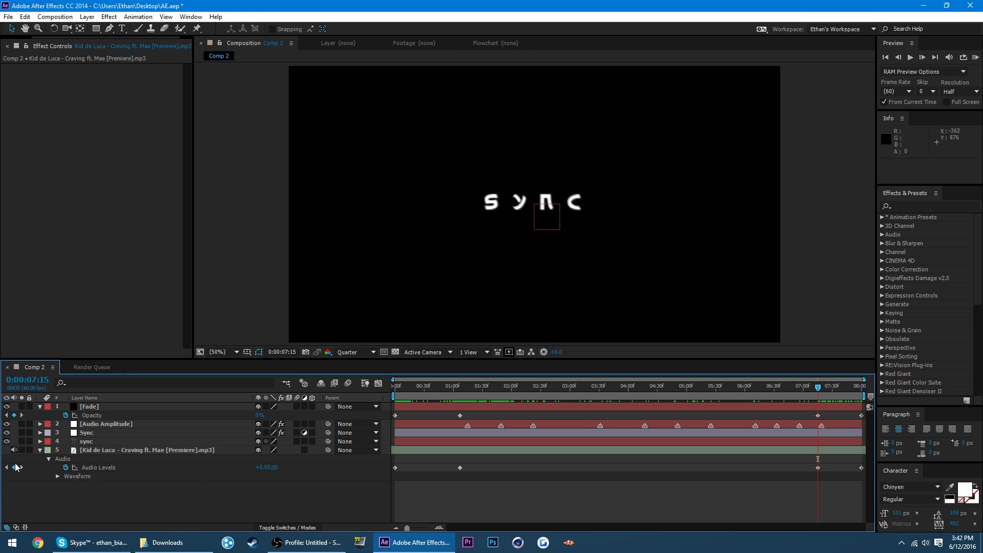
Collapse the music and Fade layers' properties and save the project.
click(40, 450)
click(40, 407)
key(ctrl+s)
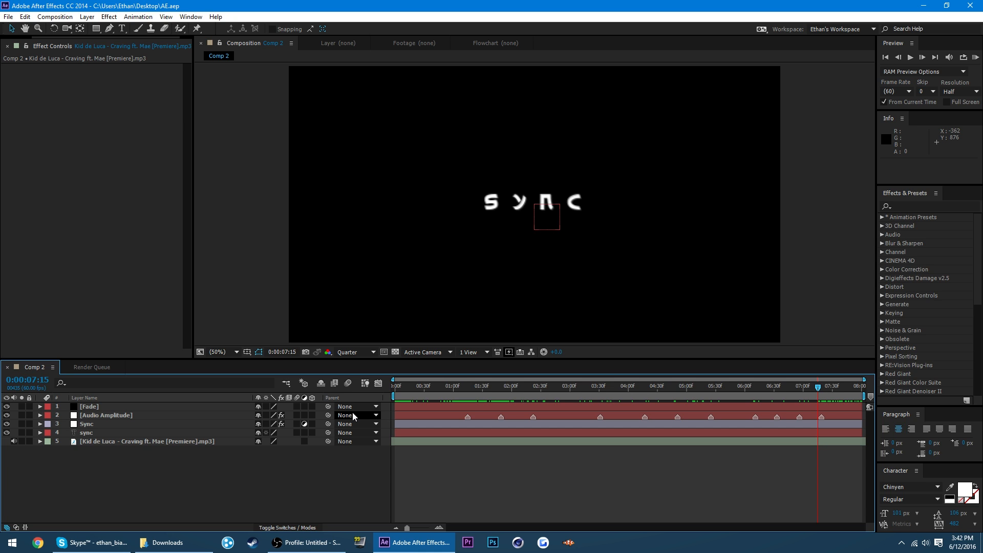
Set the preview resolution to Full and add a black 1920 x 1080 px solid named BG beneath the sync text layer.
click(353, 352)
click(340, 379)
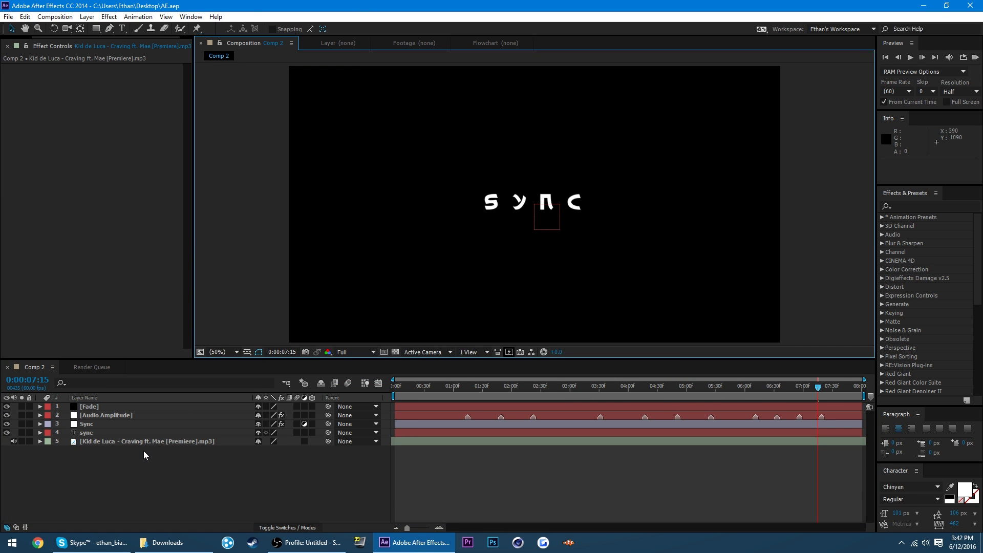
right_click(143, 451)
mouse_move(215, 342)
click(325, 370)
text(BG)
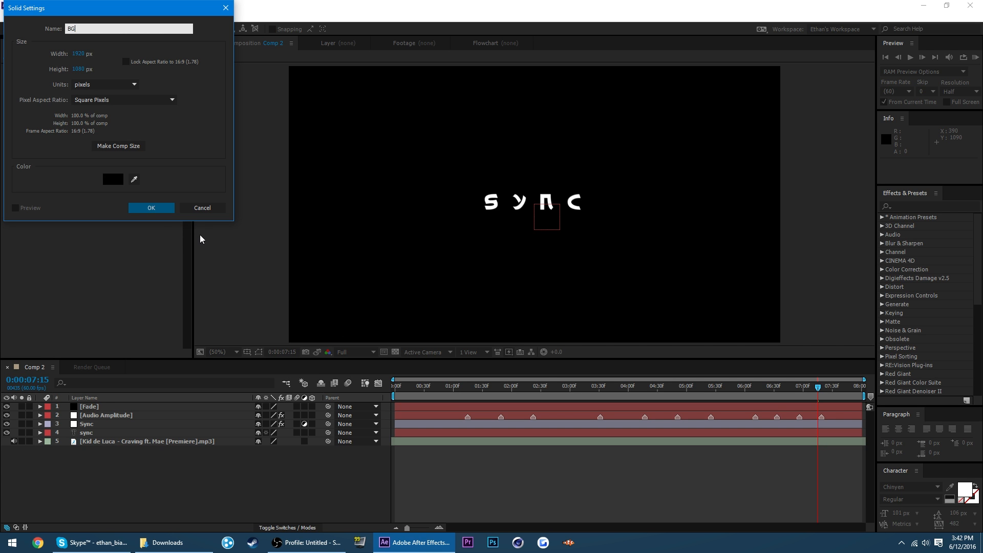
click(154, 207)
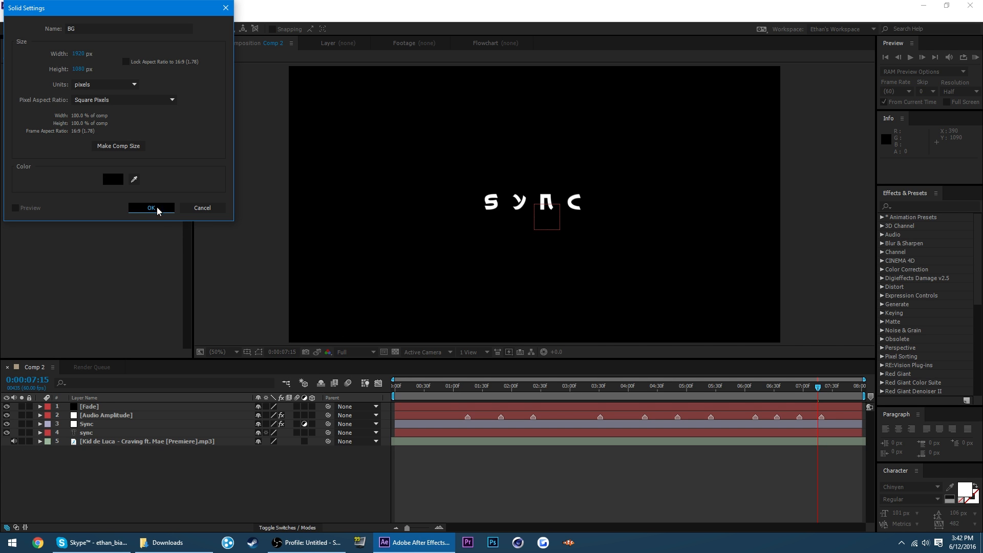
drag(116, 409, 119, 447)
Create an adjustment layer named Damage and place it between the Audio Amplitude and Sync layers.
right_click(175, 478)
mouse_move(214, 370)
click(353, 438)
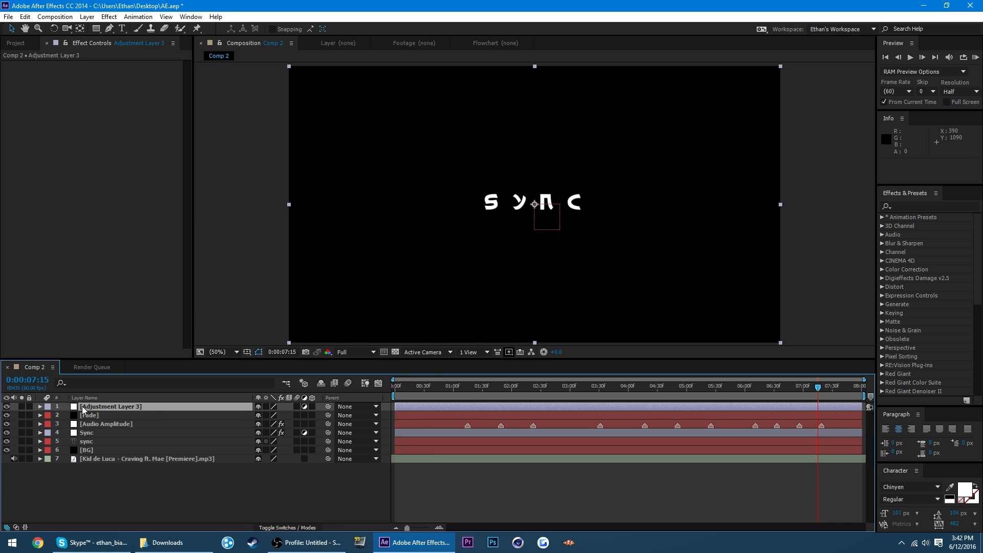
drag(84, 410, 86, 425)
right_click(94, 425)
click(109, 419)
text(Da)
key(Return)
Search the effects for "damage" and apply S_FilmDamage and S_TVDamage to the Damage layer.
click(917, 206)
text(damage)
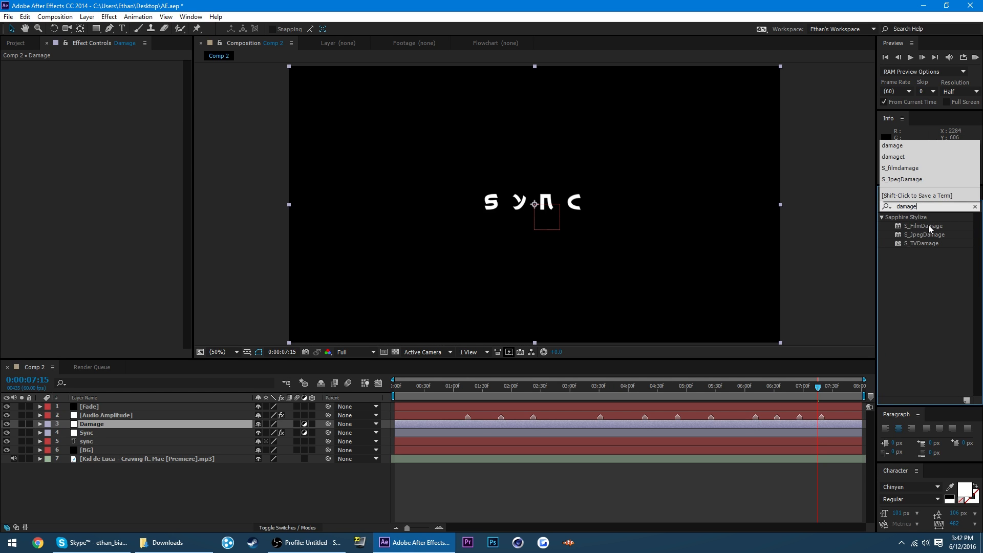
double_click(926, 225)
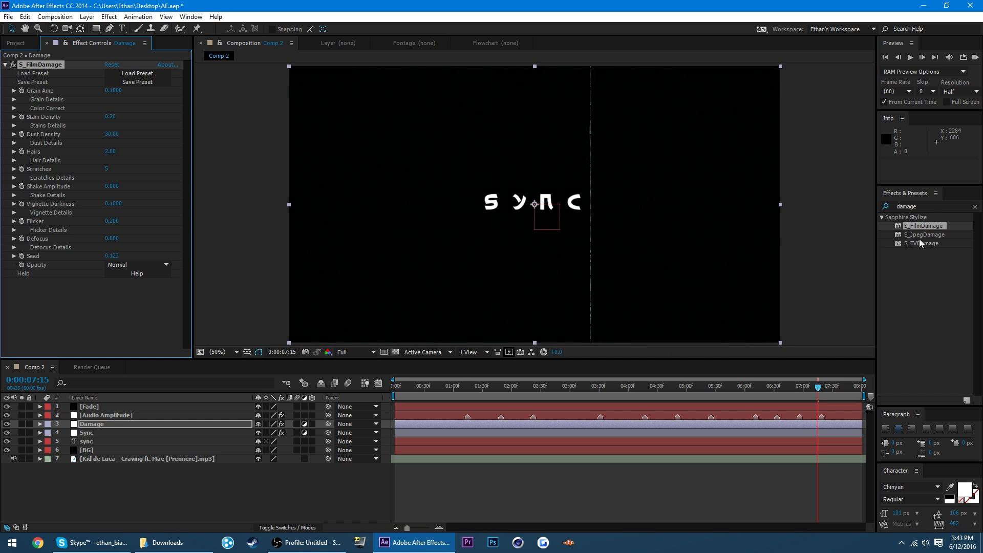
double_click(922, 245)
Set S_FilmDamage's Grain Amp to 0, Stain Density to 0.05, Dust Density to 5, Hairs to 1 and Scratches to 2.
scroll(103, 215, up, 5)
click(114, 90)
click(110, 117)
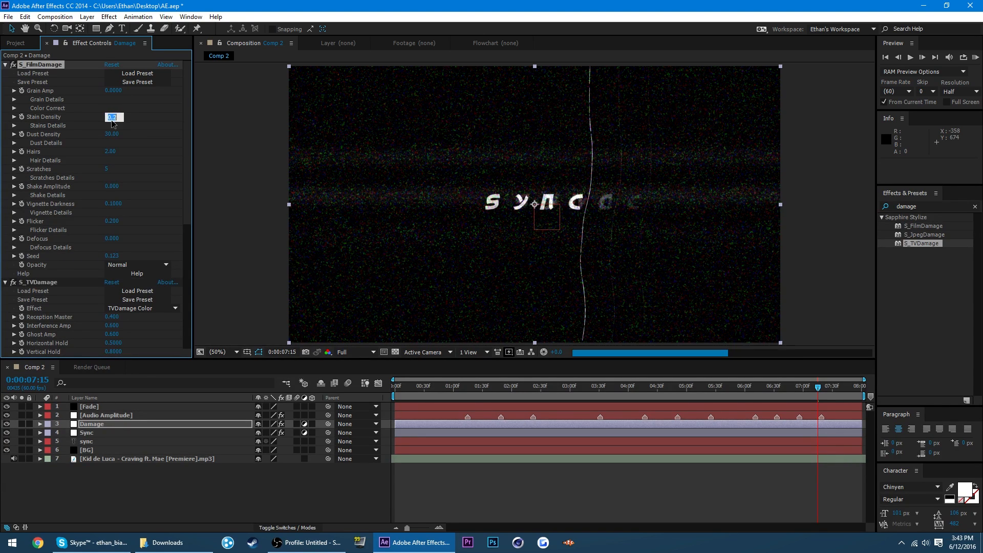
key(Return)
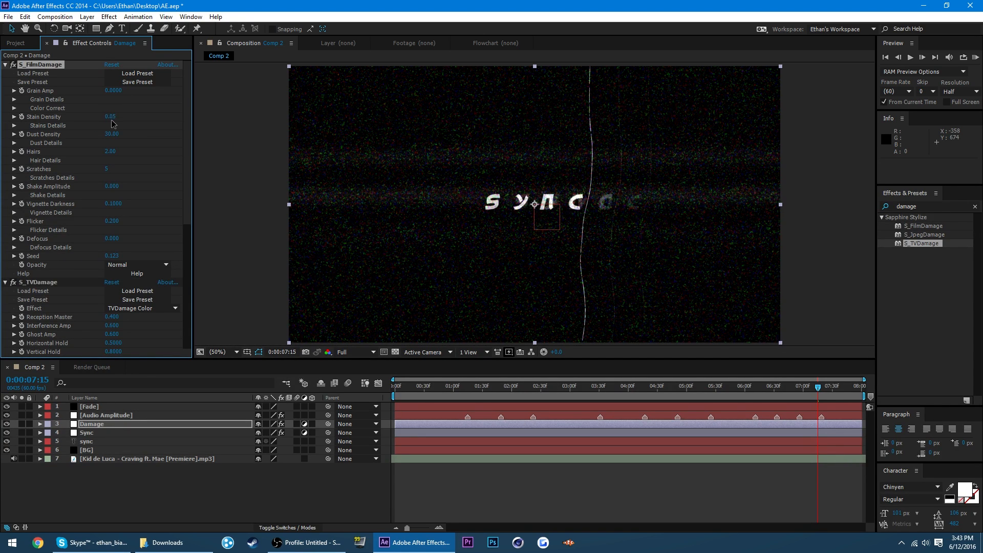
click(111, 134)
text(5)
key(Tab)
text(1)
key(Tab)
text(2)
Set S_FilmDamage's Vignette Darkness, Flicker and Color Correct Saturation to 0.
click(113, 203)
text(0)
key(Tab)
text(0)
key(Return)
click(14, 108)
click(111, 116)
text(0)
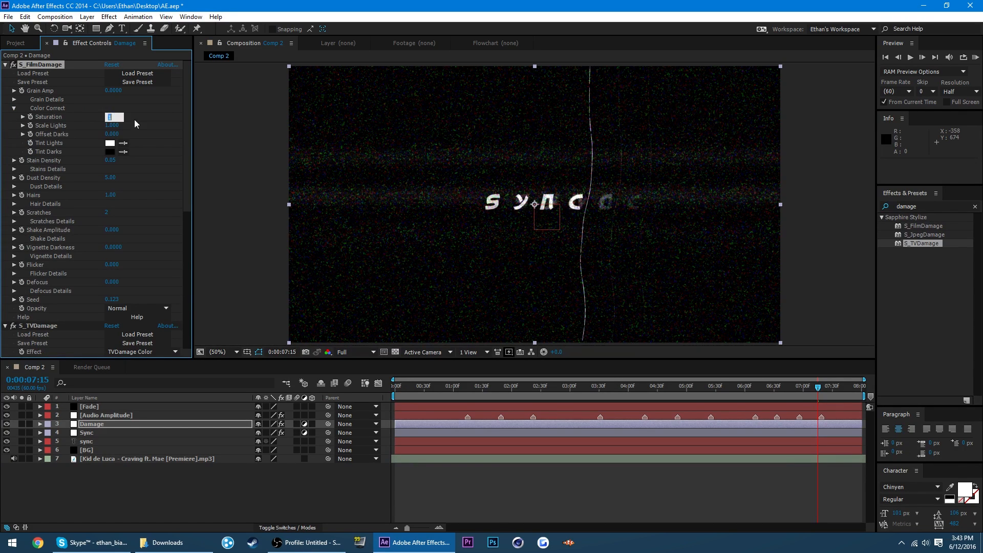
key(Return)
click(15, 108)
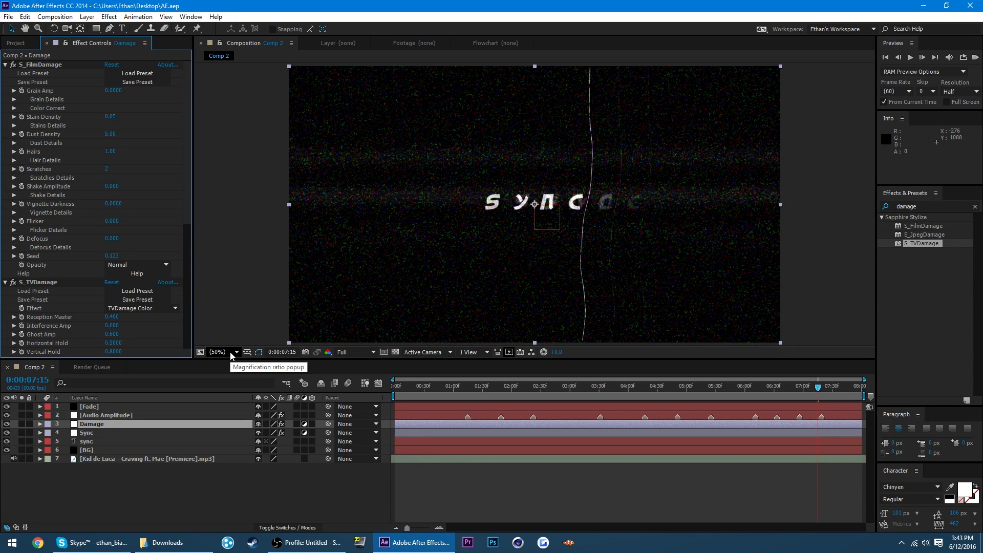
Set S_TVDamage's Reception Master to 0.200 and its Interference Amp, Ghost Amp, Horizontal Hold, Vertical Hold and Color Stripes Amplitude to 0.
scroll(127, 281, down, 3)
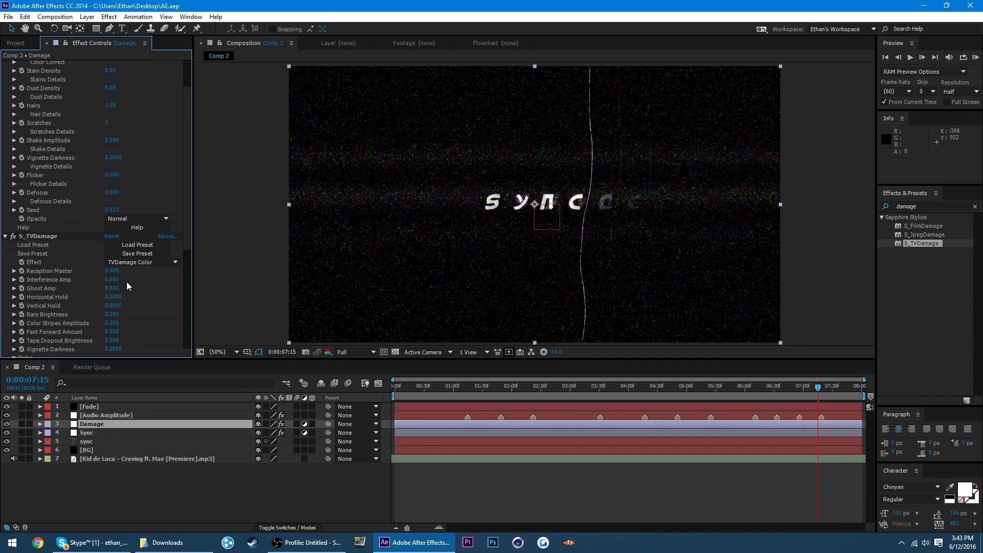
click(111, 272)
key(Return)
scroll(117, 272, down, 1)
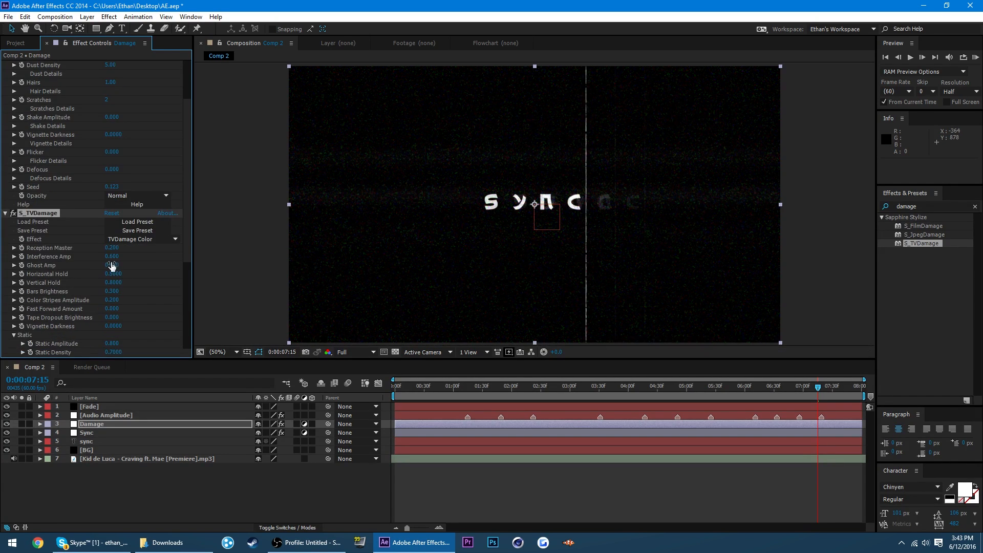
click(114, 265)
text(0)
click(115, 274)
text(0)
click(114, 283)
text(0)
key(Return)
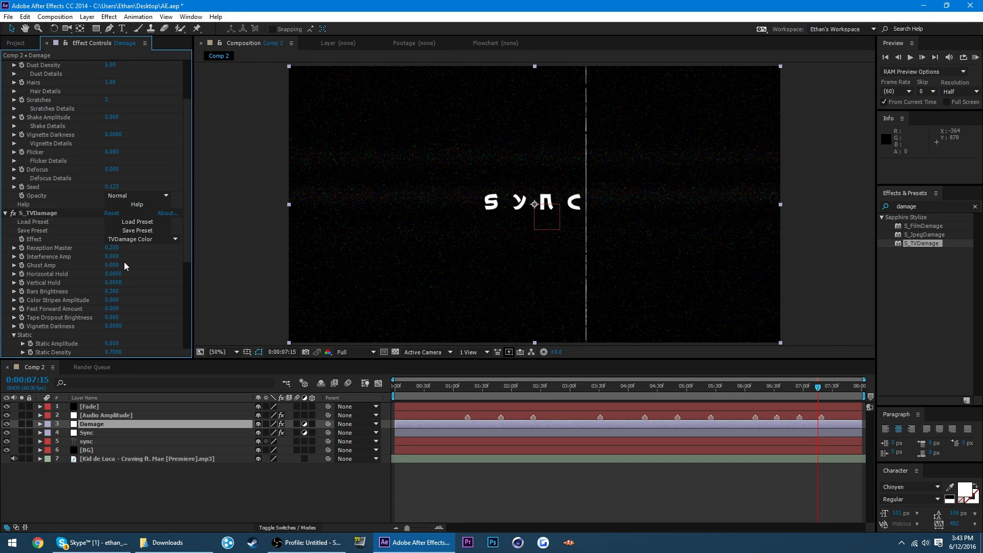
Set S_TVDamage's Static Amplitude to 0 and Static Density to 0.0100.
scroll(124, 264, down, 1)
click(117, 321)
text(0)
click(117, 329)
text(0)
key(Return)
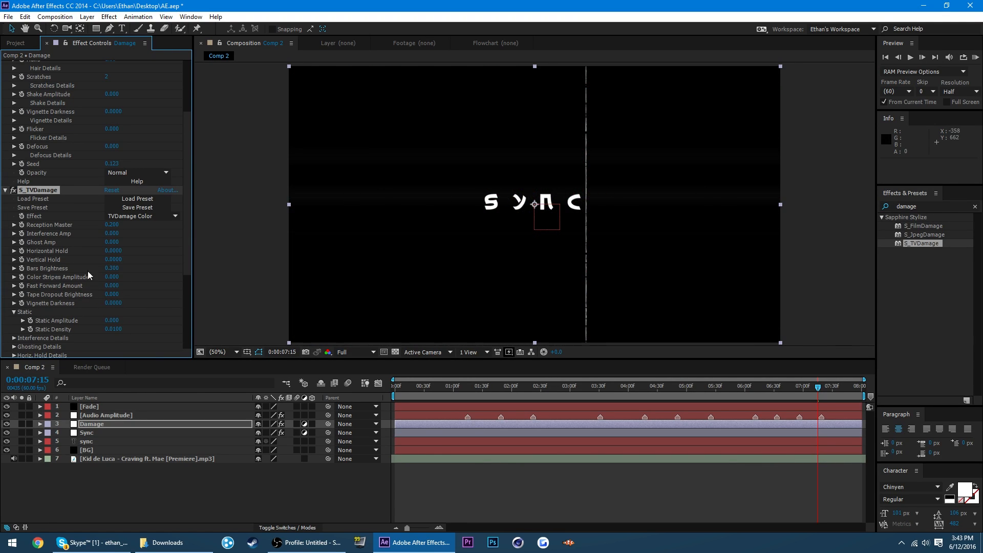
Set S_TVDamage's Reception Master to 0.300 and check the damage look at other times in the composition.
click(113, 224)
key(Return)
click(562, 392)
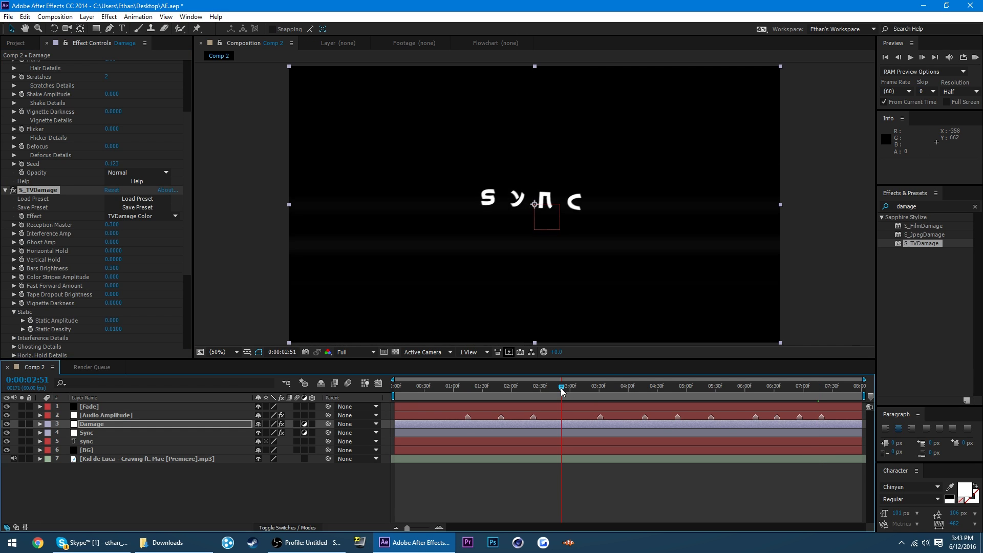
drag(576, 387, 479, 379)
Deselect the Damage layer and clear the effects search.
click(357, 459)
click(205, 494)
click(975, 206)
click(701, 388)
Close the open Skype window.
click(92, 542)
click(924, 5)
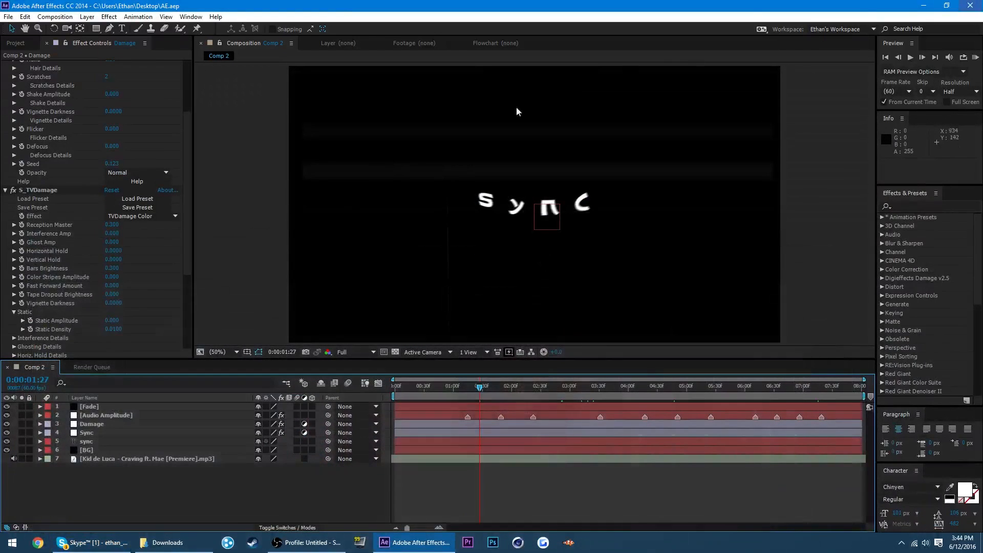
click(117, 441)
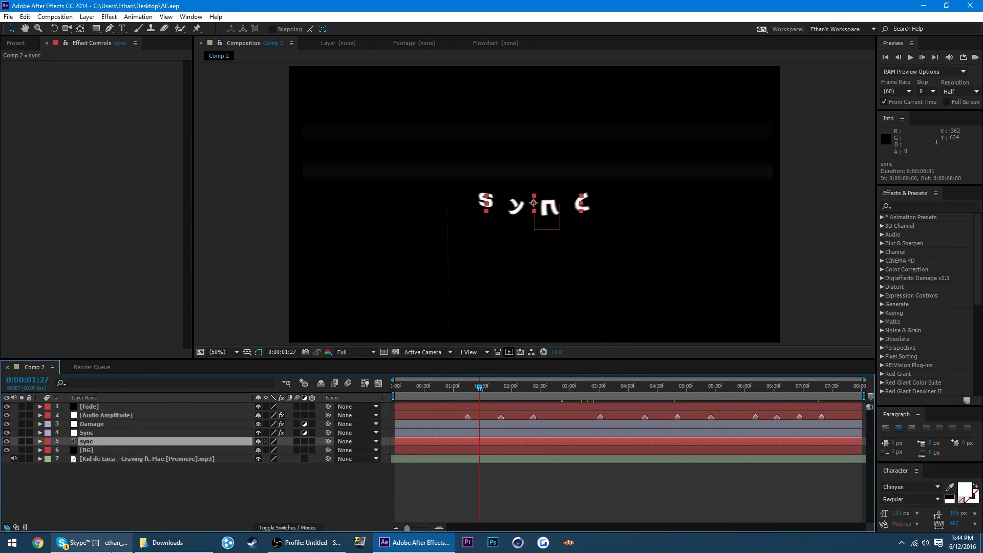
right_click(92, 542)
click(84, 464)
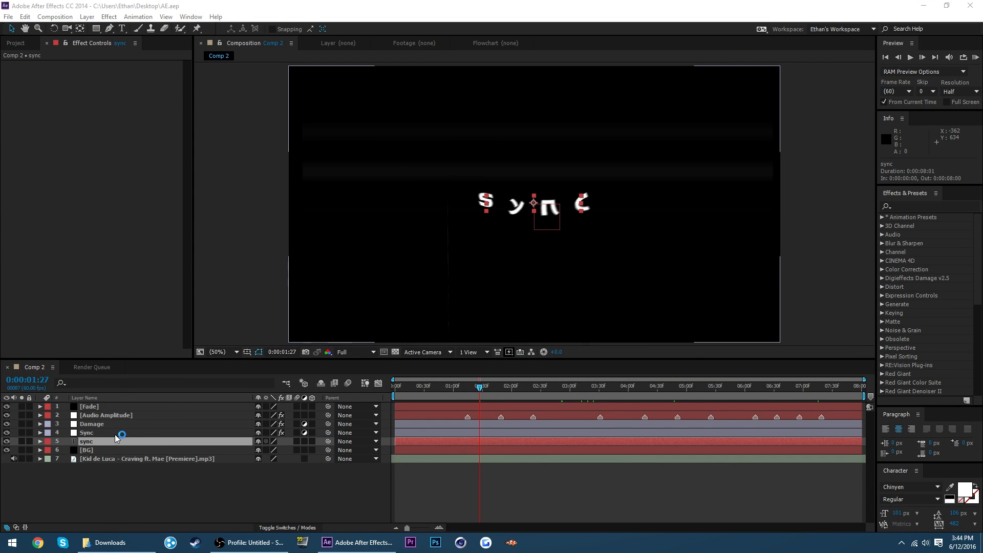
Reveal the Sync layer's effect properties and move the current time to the keyframes at 0:00:03:31.
click(114, 433)
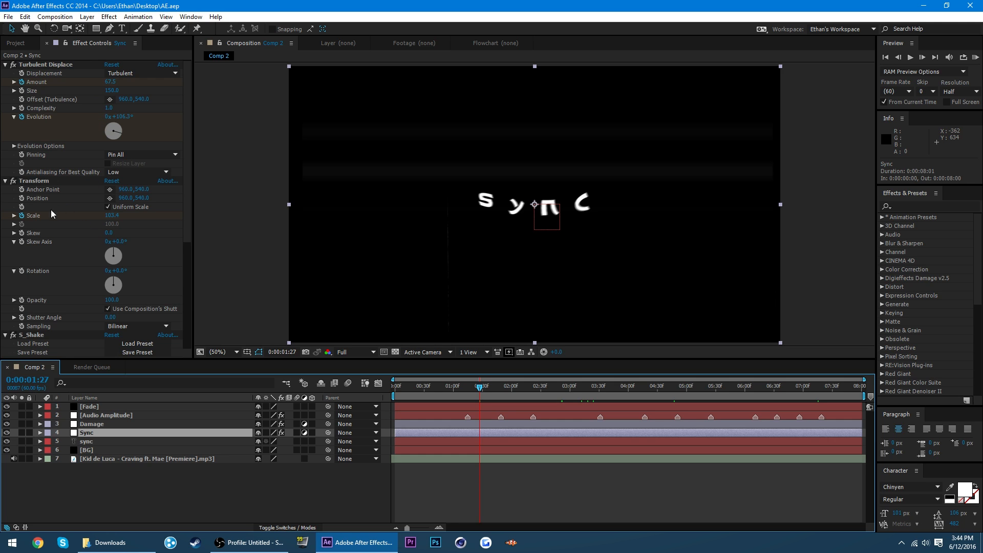
key(u)
key(u)
scroll(610, 419, up, 2)
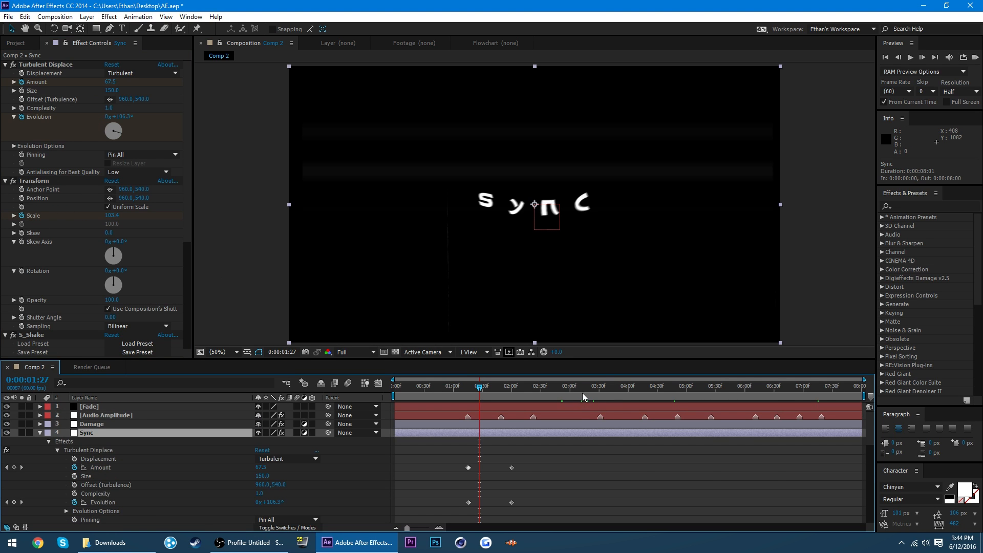
click(583, 391)
scroll(593, 403, down, 5)
key(k)
key(k)
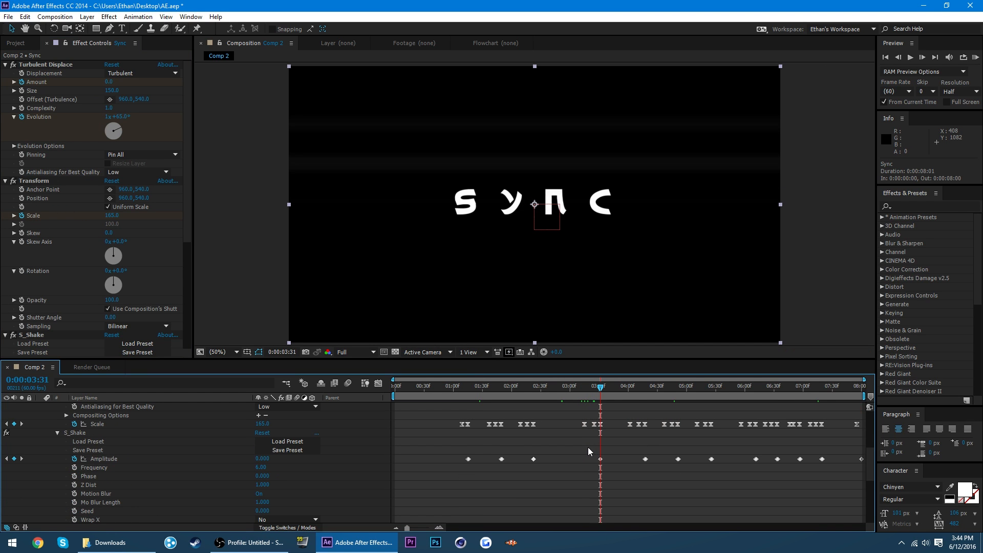
scroll(570, 465, up, 5)
Shorten the Damage layer to a duration of 0:00:01:08 and move it to start at 0:00:03:31.
click(399, 424)
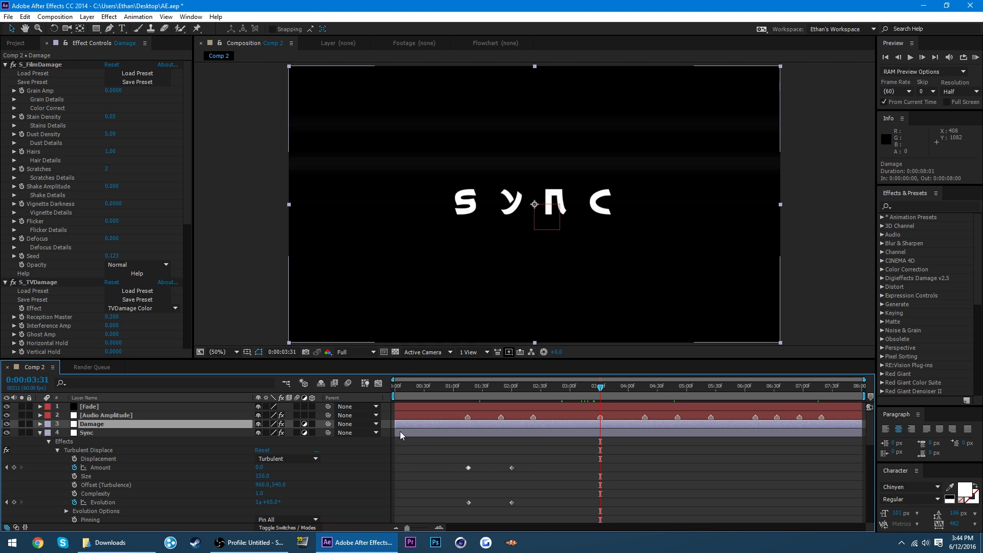
drag(395, 425, 803, 425)
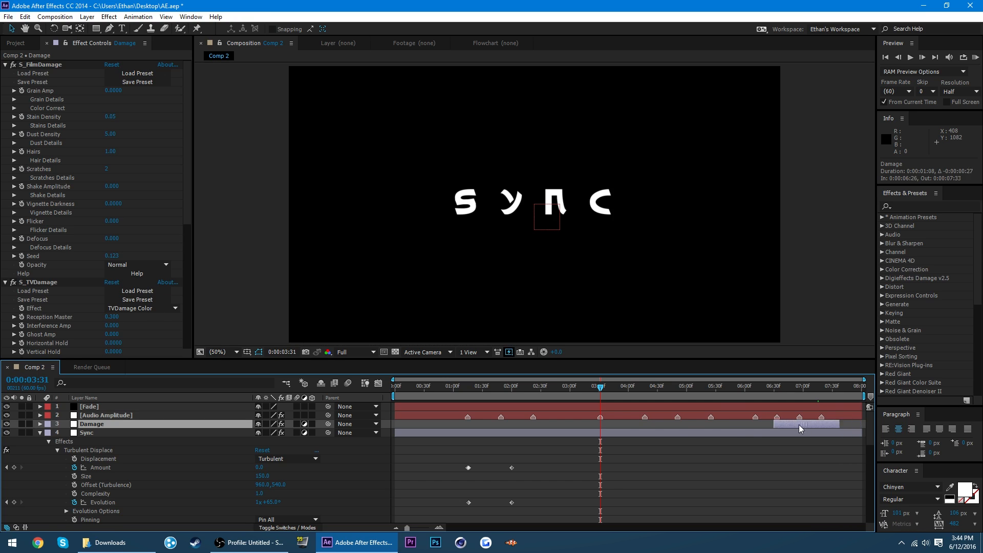
drag(633, 429, 630, 429)
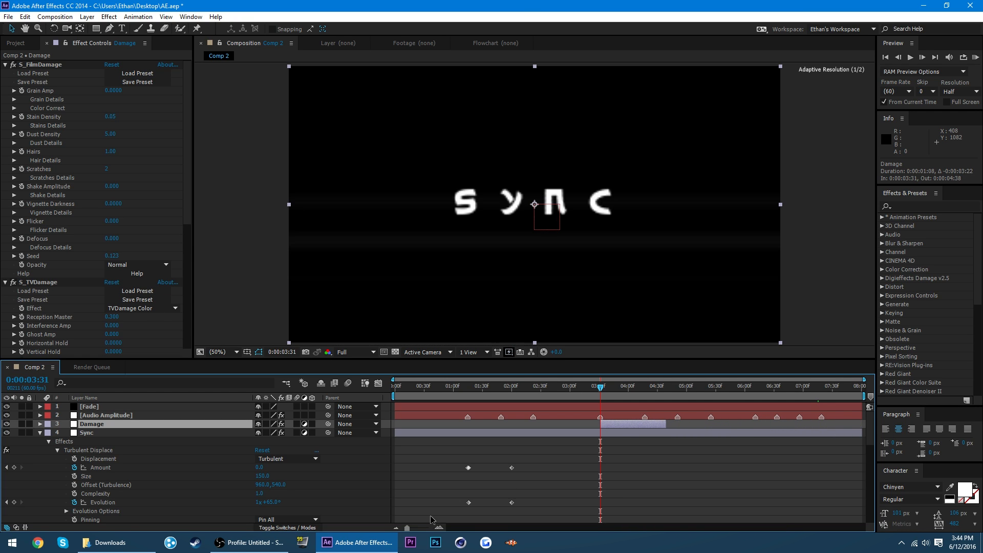
click(439, 528)
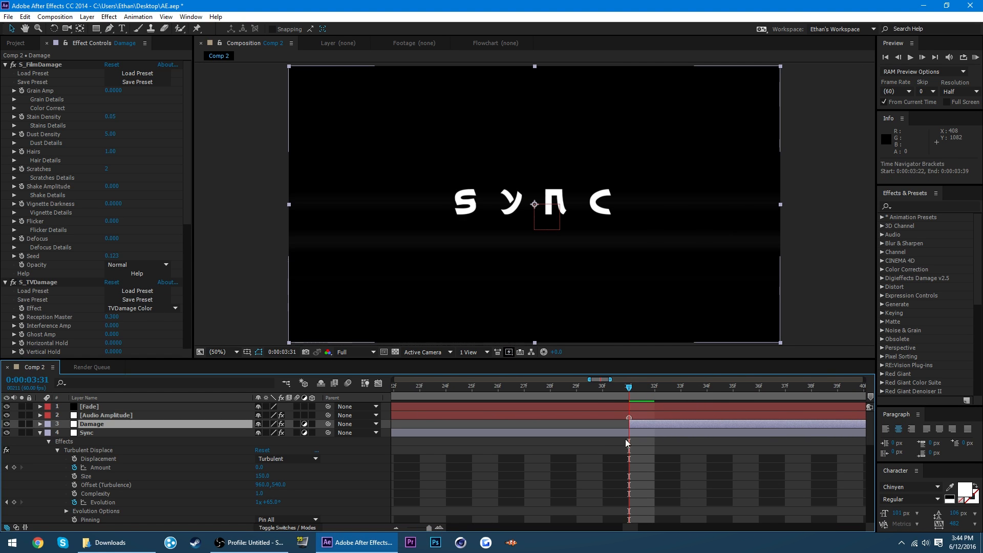
drag(429, 528, 407, 527)
Trim the Damage layer's end to 0:00:04:10 and return the current time to its start at 0:00:03:31.
scroll(483, 490, down, 4)
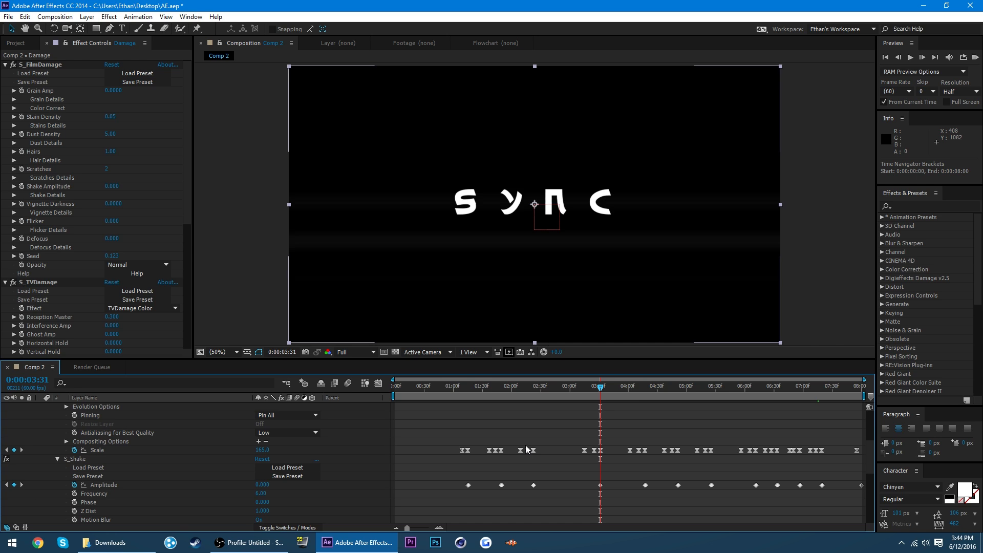
drag(638, 387, 638, 423)
scroll(666, 440, up, 4)
click(607, 388)
drag(607, 388, 601, 387)
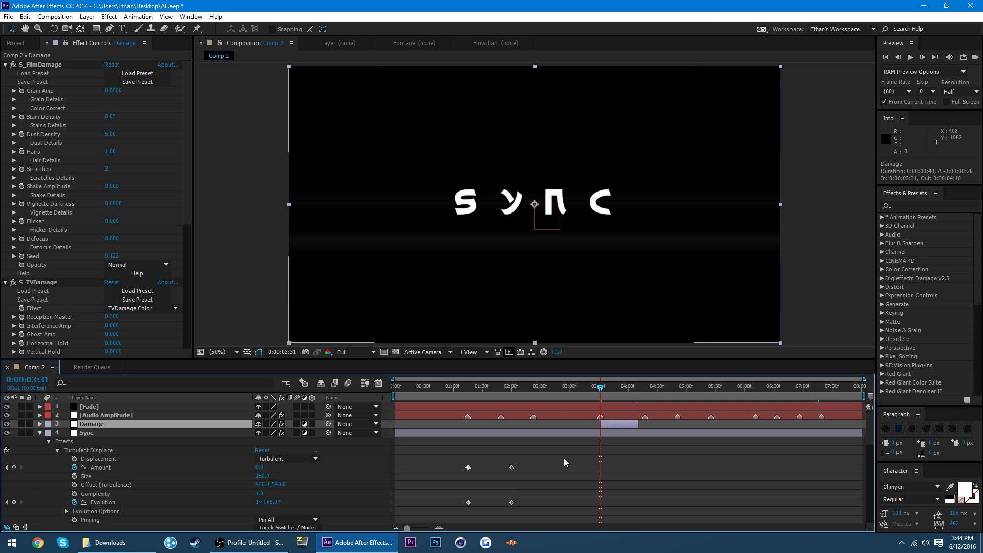
Keyframe the Damage layer's opacity to fade from 100% at 0:00:03:31 to 0% at 0:00:04:11.
key(t)
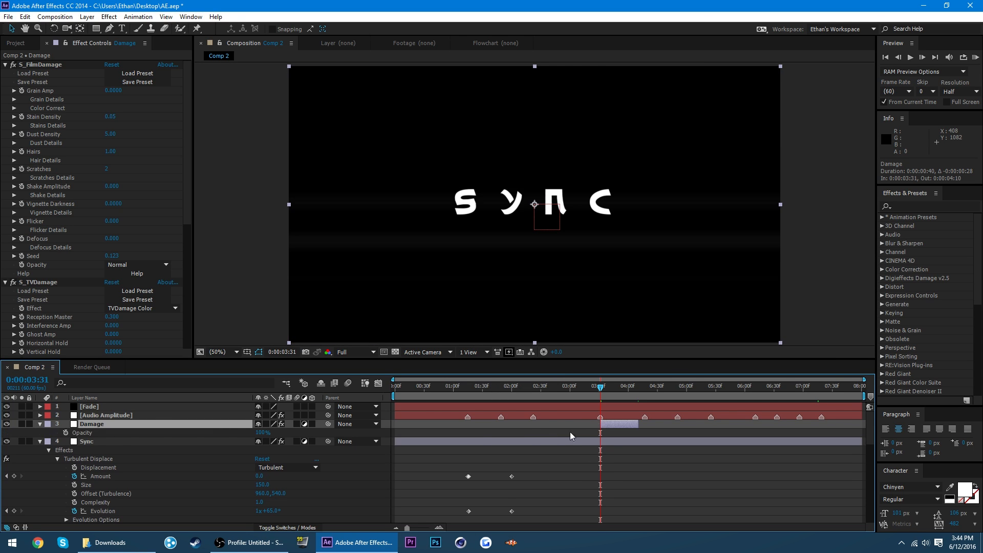
click(67, 433)
click(640, 389)
drag(640, 388, 639, 388)
drag(261, 433, 205, 432)
click(369, 504)
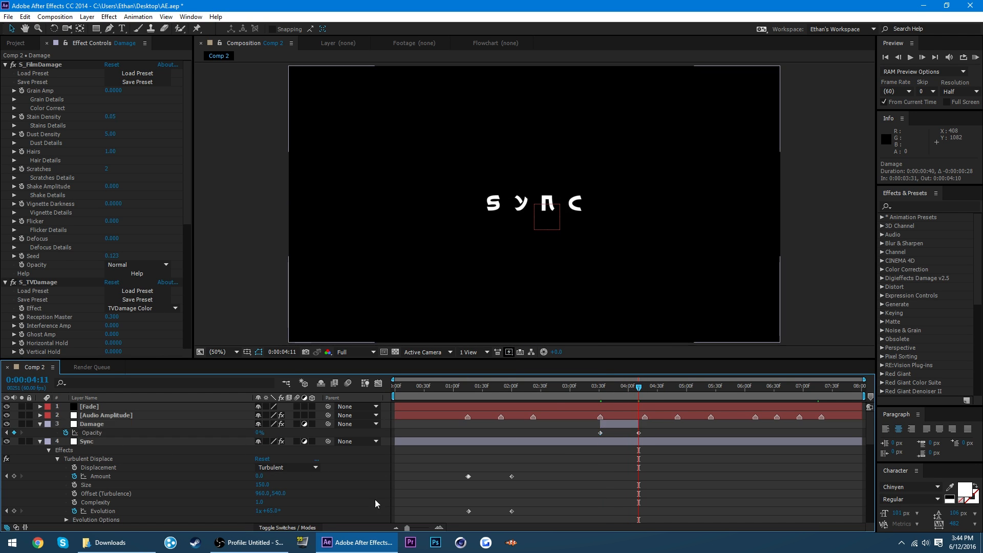
Preview the damage fade from 0:00:03:26, collapse the Damage and Sync layer properties, and save the project.
drag(615, 390, 598, 403)
key(KP_0)
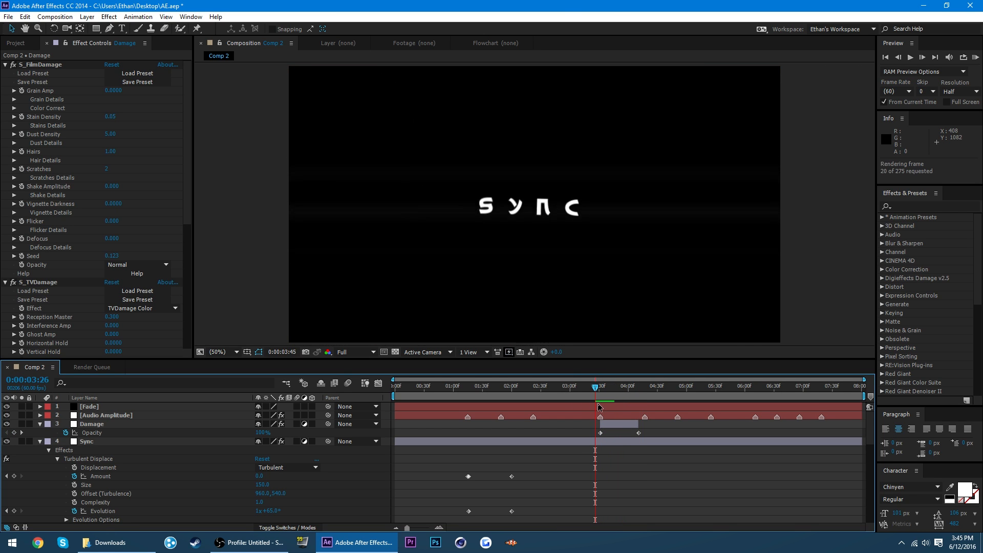
key(space)
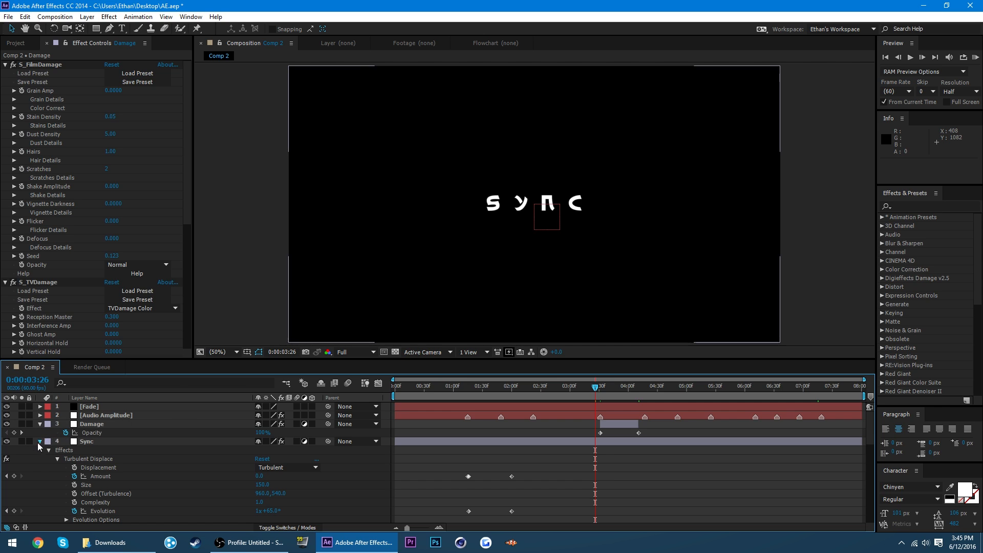
click(40, 441)
click(40, 423)
key(ctrl+s)
Apply the Trapcode Shine effect to the sync text layer and clear the effects search.
click(94, 438)
click(94, 433)
click(915, 206)
text(shine)
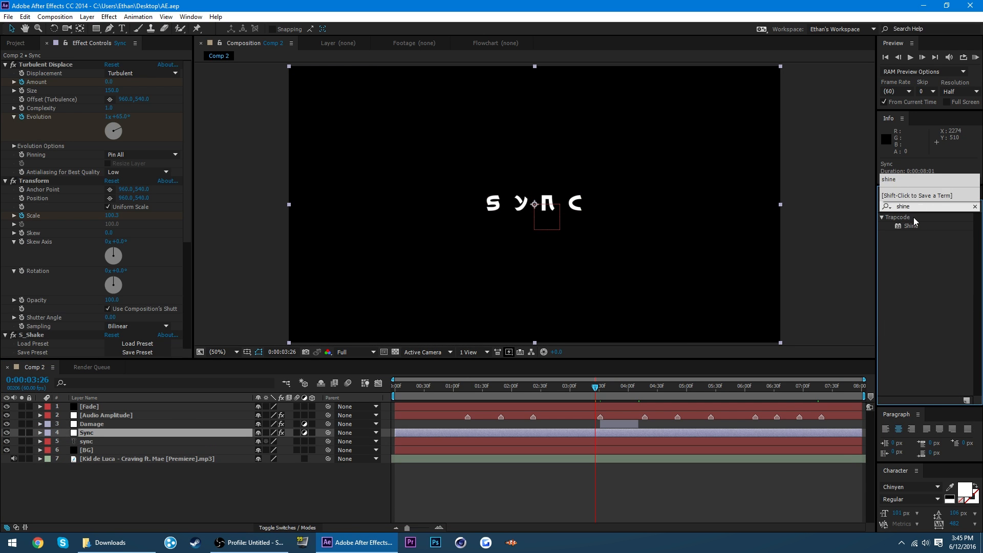
click(142, 440)
double_click(973, 225)
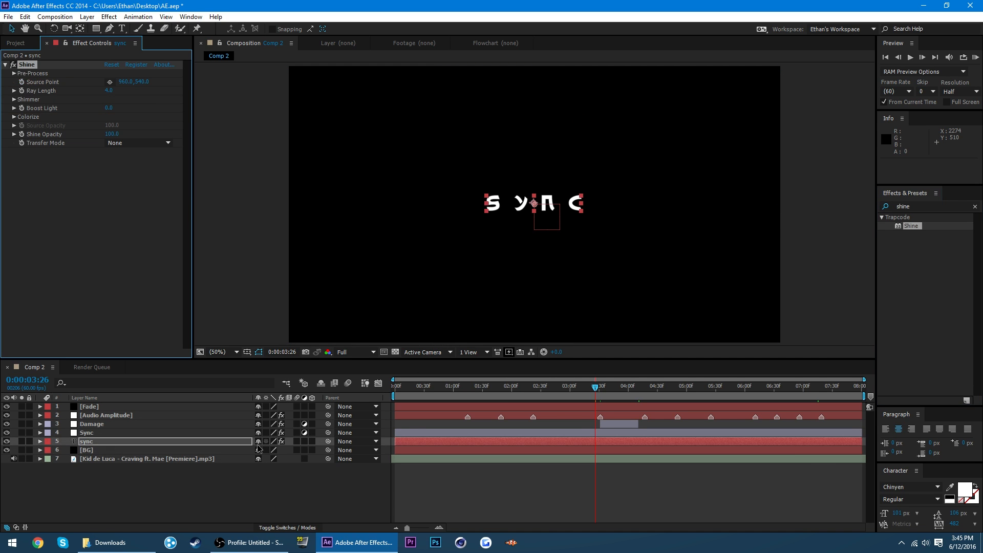
click(975, 206)
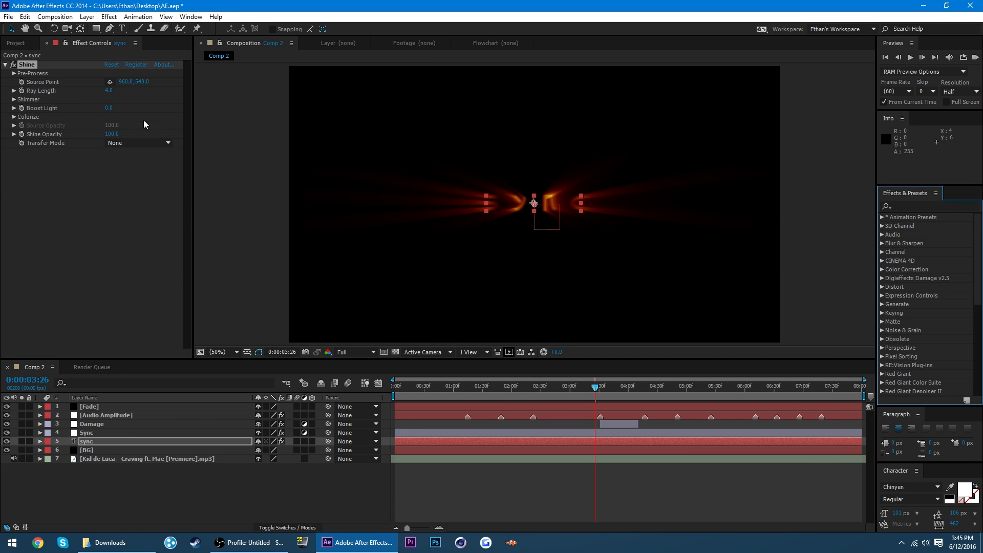
Set Shine's Transfer Mode to Hue and its Shine Opacity to 50.
click(127, 143)
click(164, 326)
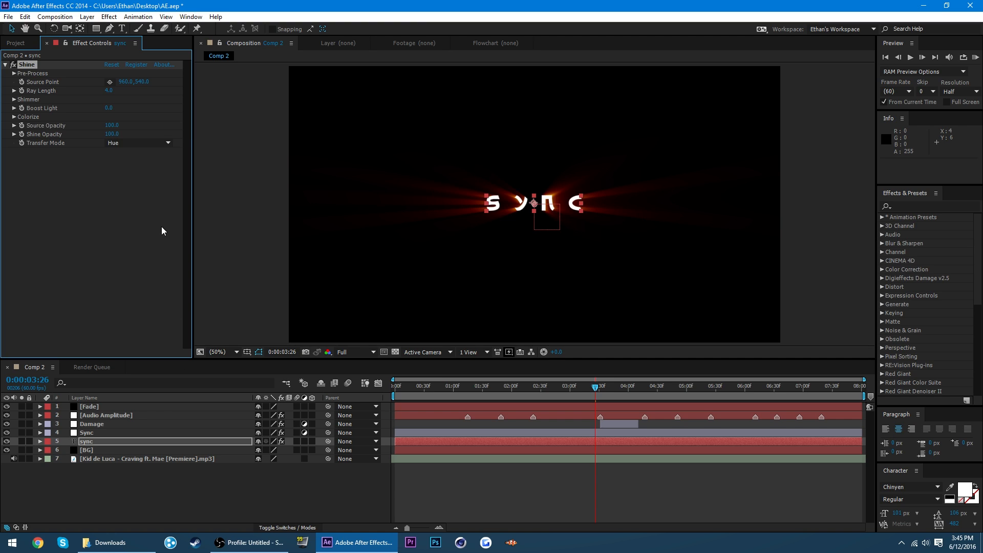
click(109, 135)
text(50)
click(91, 208)
Set Shine's Colorize option to One Color and change the color to blue 1D72CA.
click(14, 117)
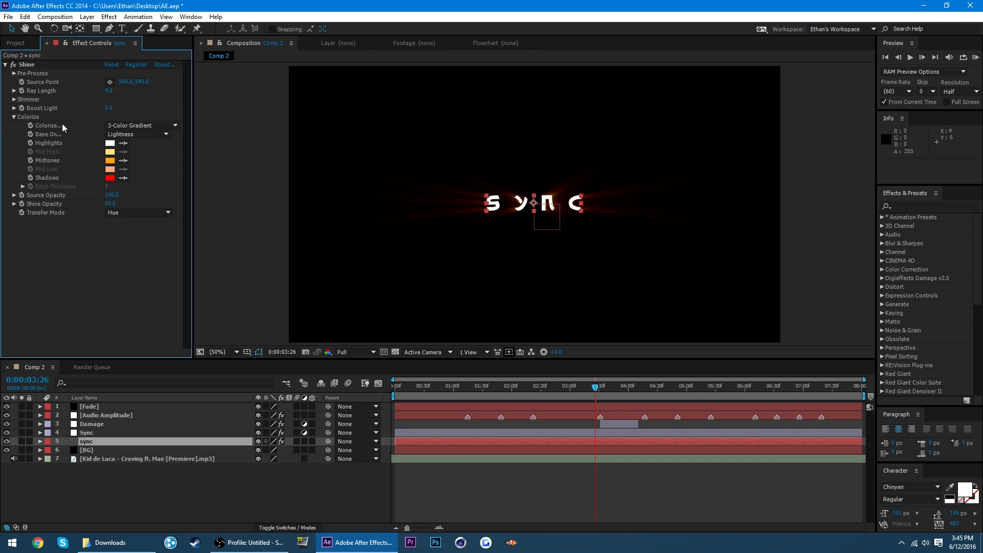
click(130, 125)
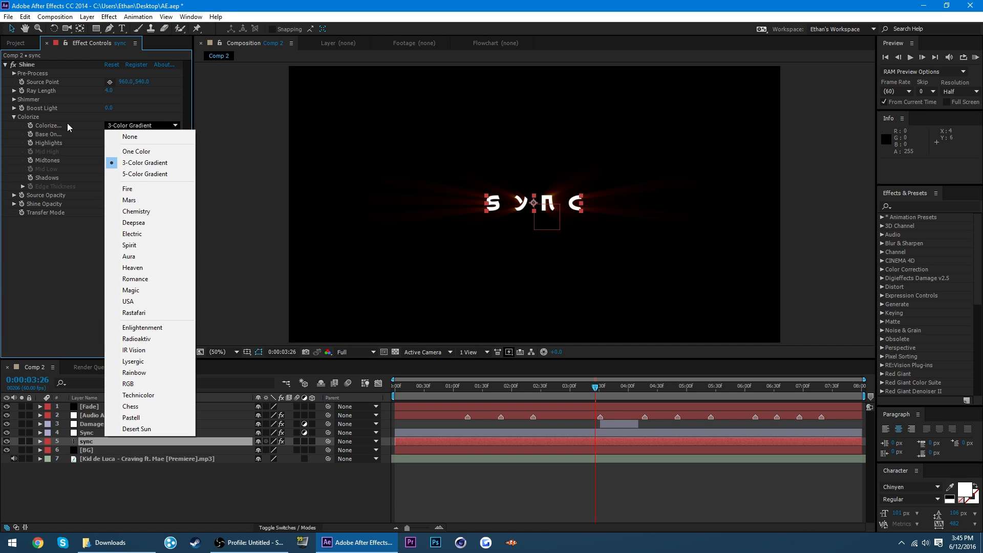
click(129, 152)
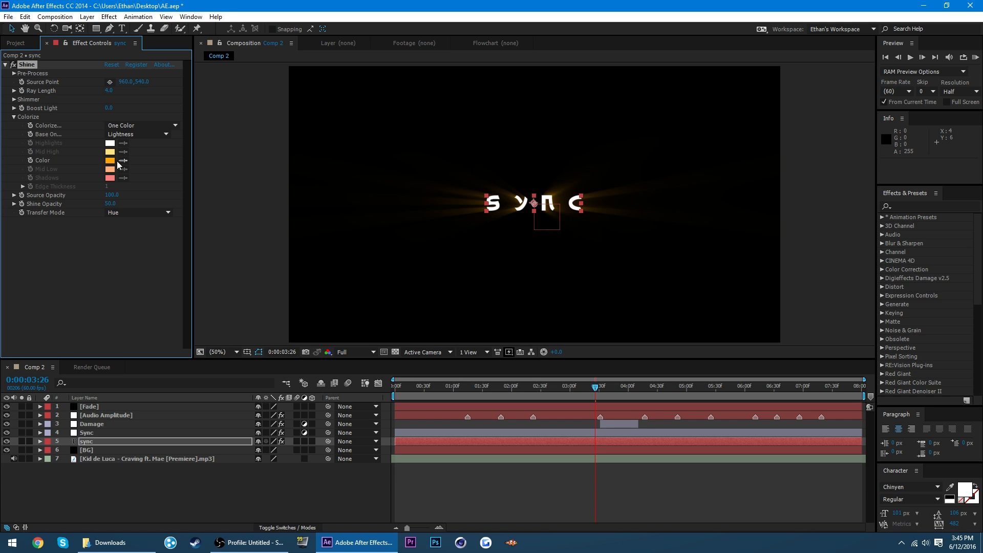
click(109, 162)
drag(157, 55, 158, 75)
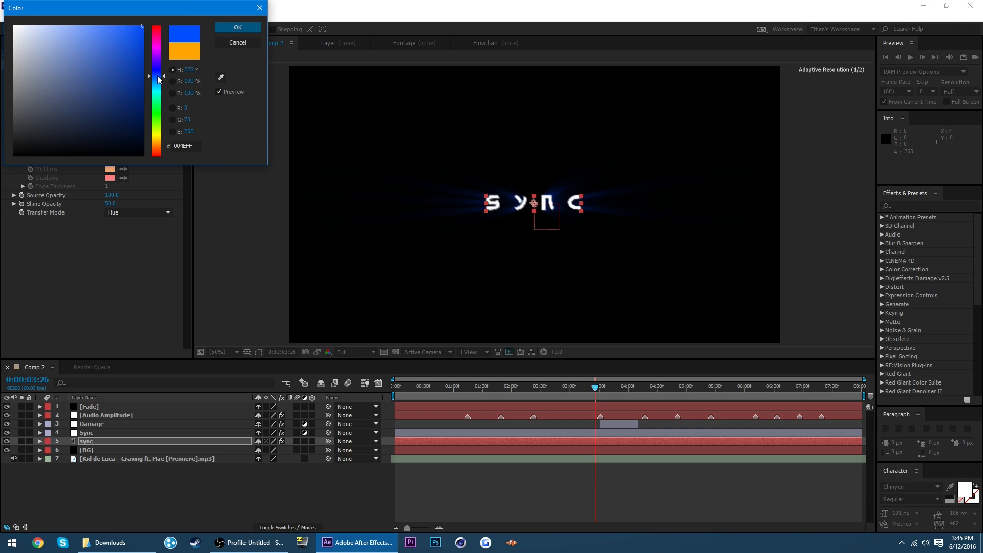
click(156, 80)
click(125, 53)
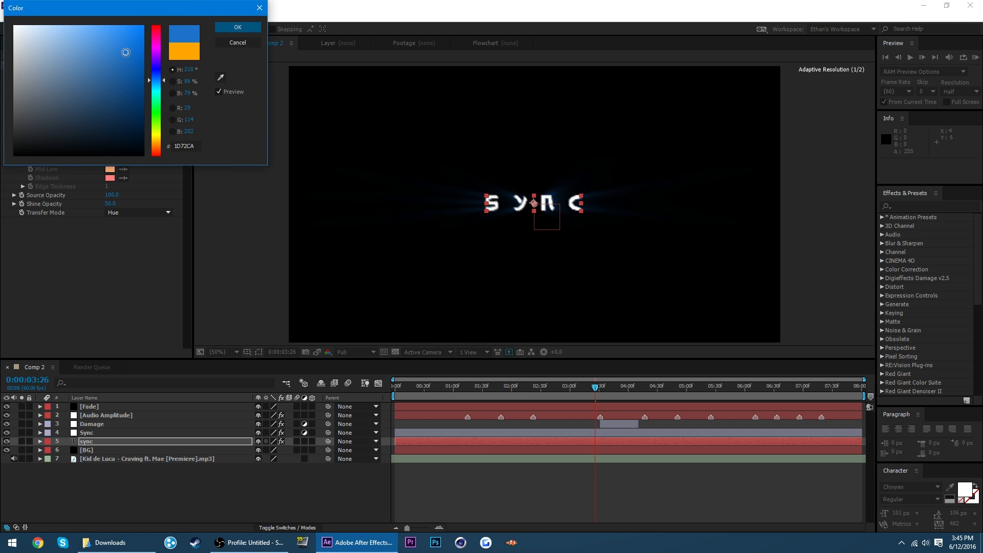
click(224, 27)
Preview the blue Shine glow from 0:00:03:23.
click(606, 388)
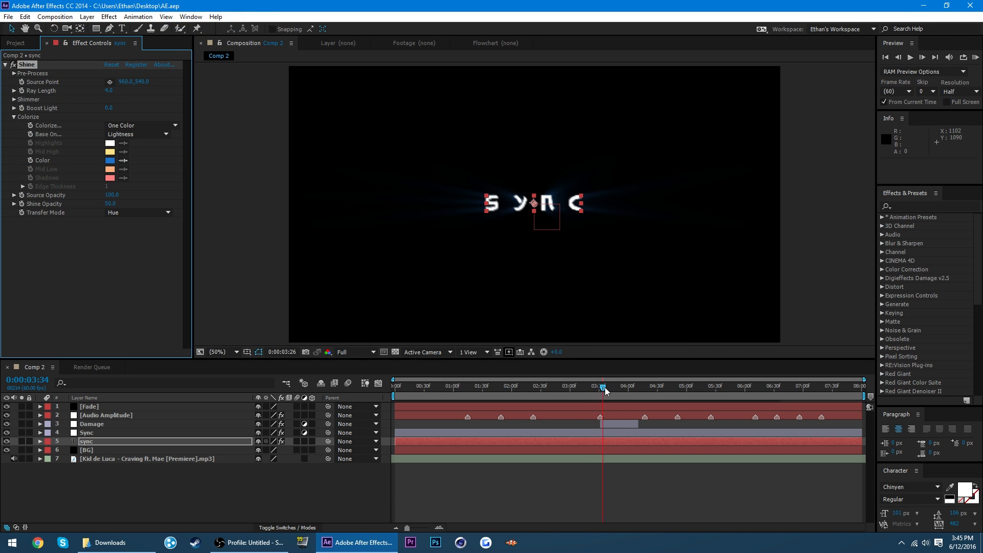
mouse_move(606, 388)
mouse_down()
mouse_move(628, 388)
mouse_move(593, 389)
mouse_up()
key(space)
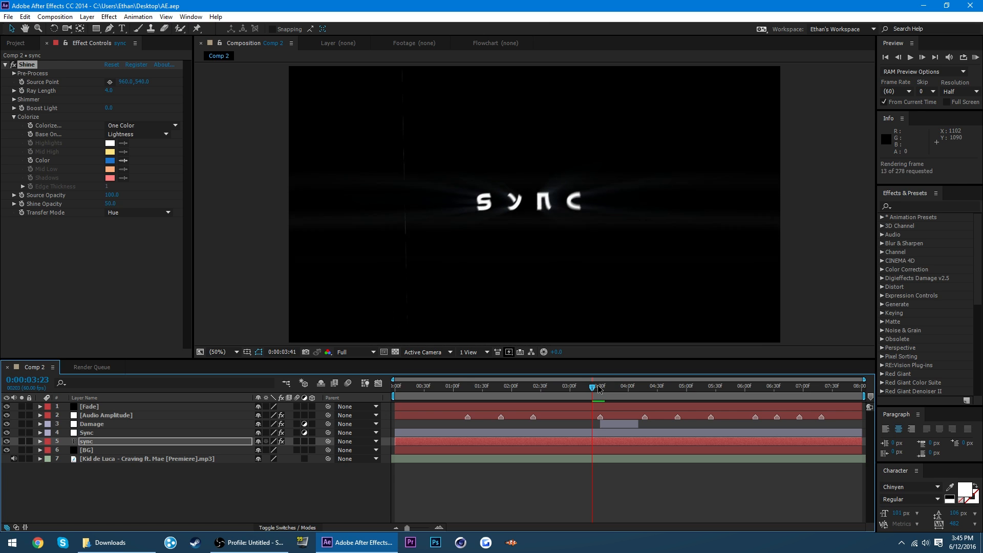
key(space)
Move the current time to 0:00:03:31 and add a new adjustment layer directly above the Damage layer.
drag(590, 390, 600, 389)
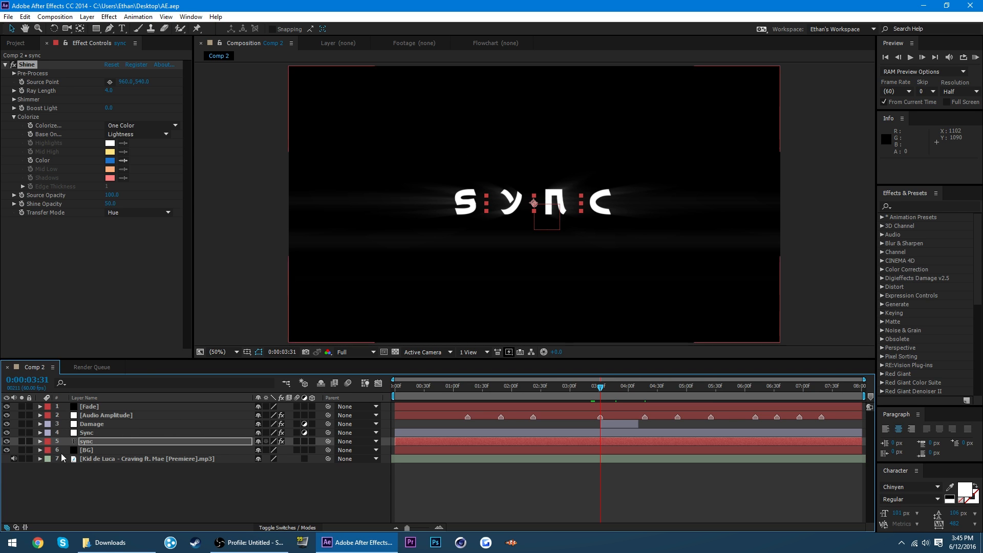
click(51, 474)
right_click(98, 452)
right_click(98, 475)
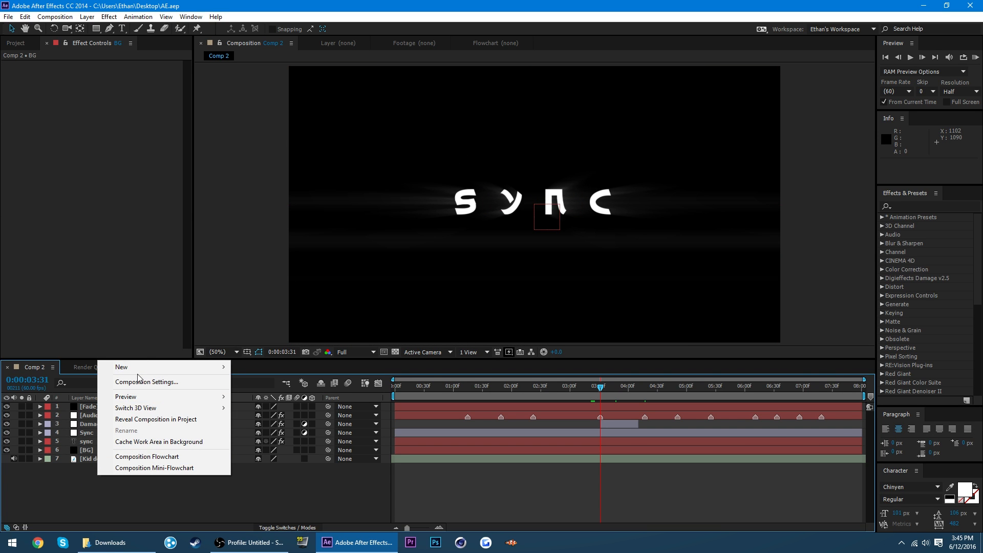
mouse_move(125, 367)
click(269, 449)
drag(87, 407, 101, 429)
key(Escape)
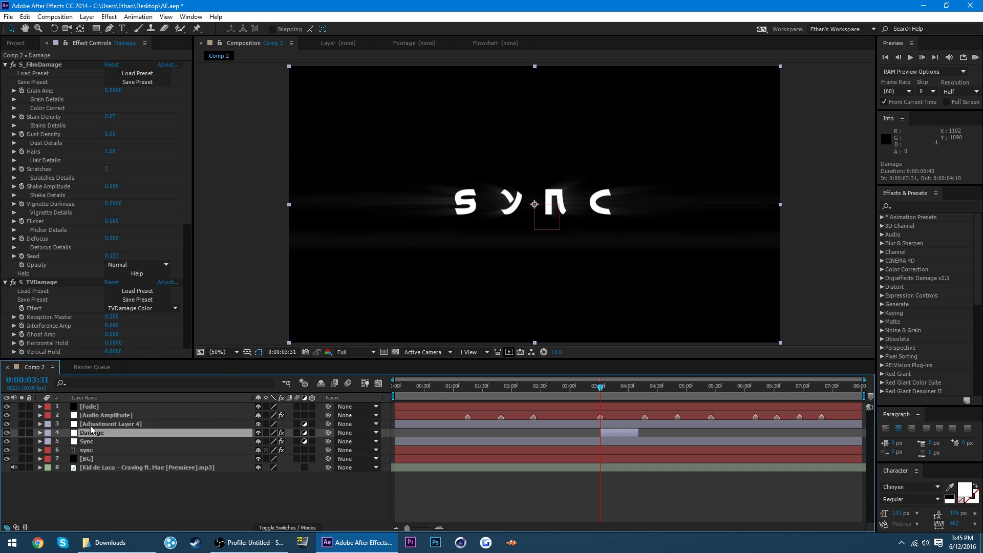
Rename the new adjustment layer to hue and move it below the Damage layer.
right_click(113, 424)
click(127, 421)
text(g)
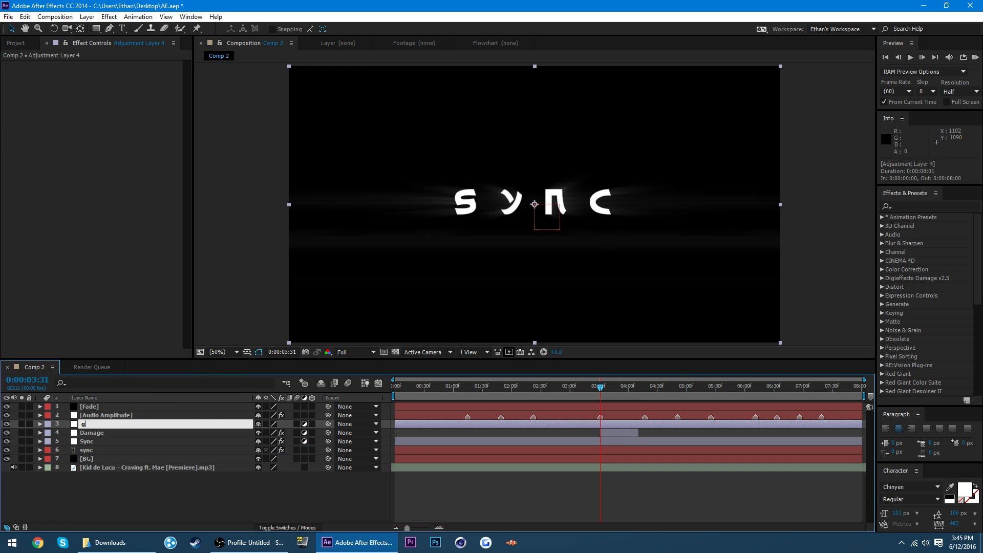
text(ue)
key(Return)
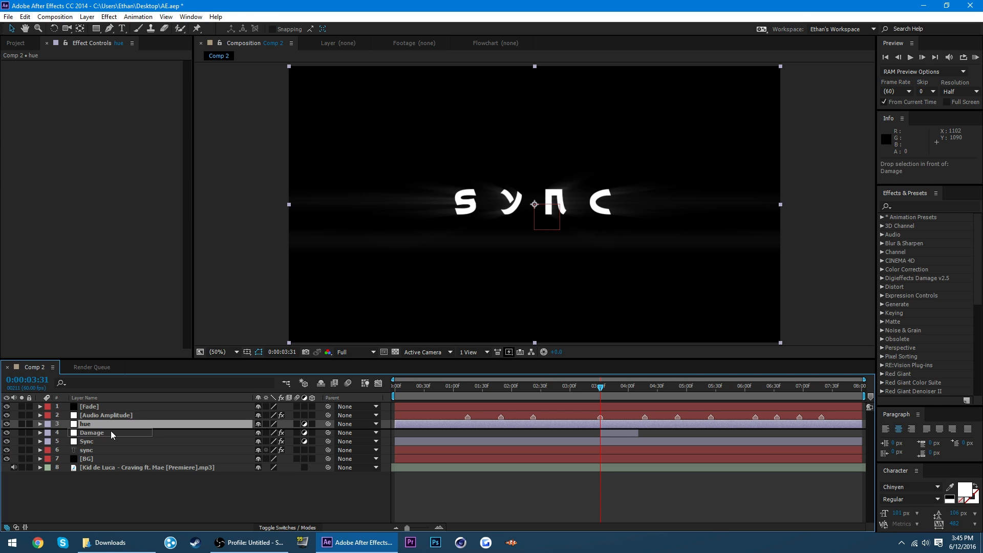
drag(111, 425, 109, 434)
Apply Hue/Saturation to the hue layer and enable Channel Range keyframing at 0:00:03:31.
click(931, 204)
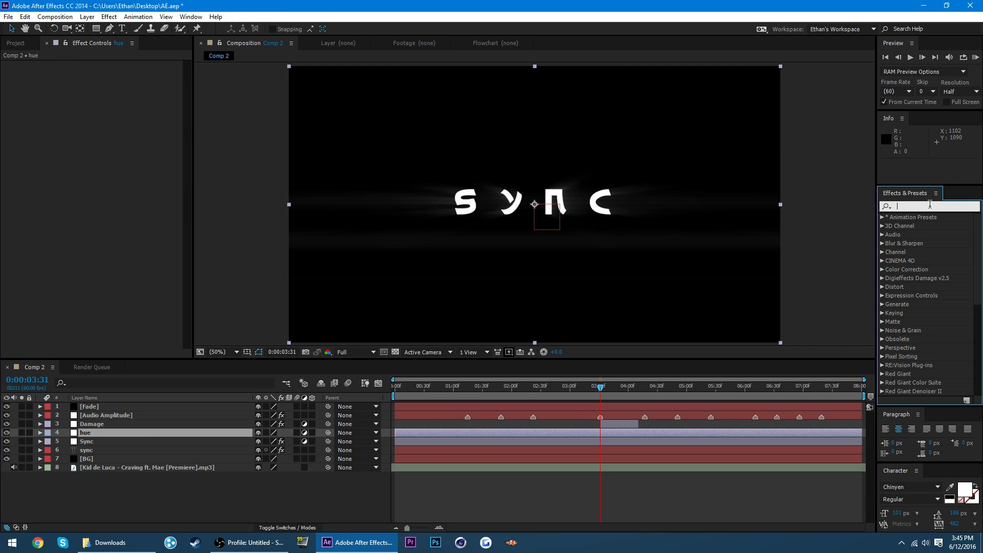
text(hue)
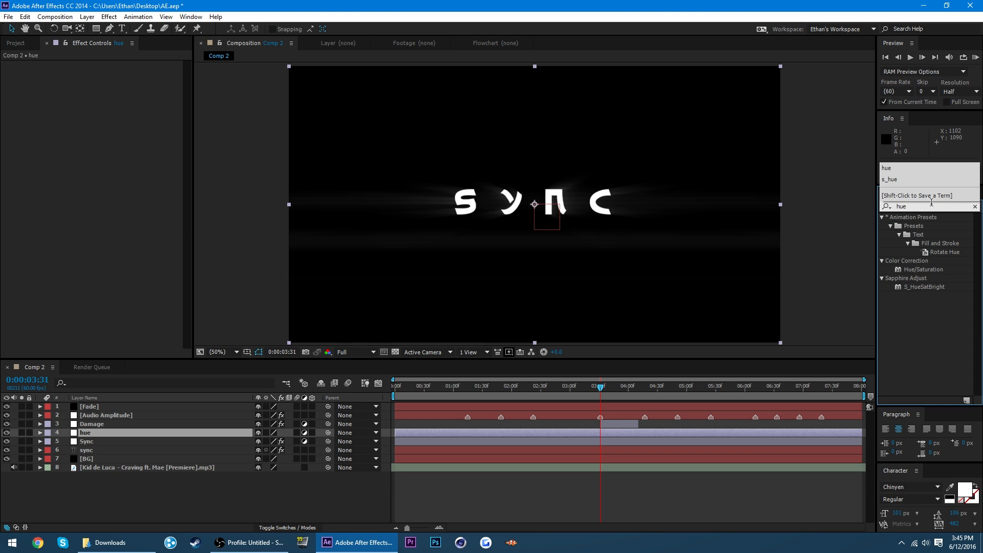
double_click(935, 269)
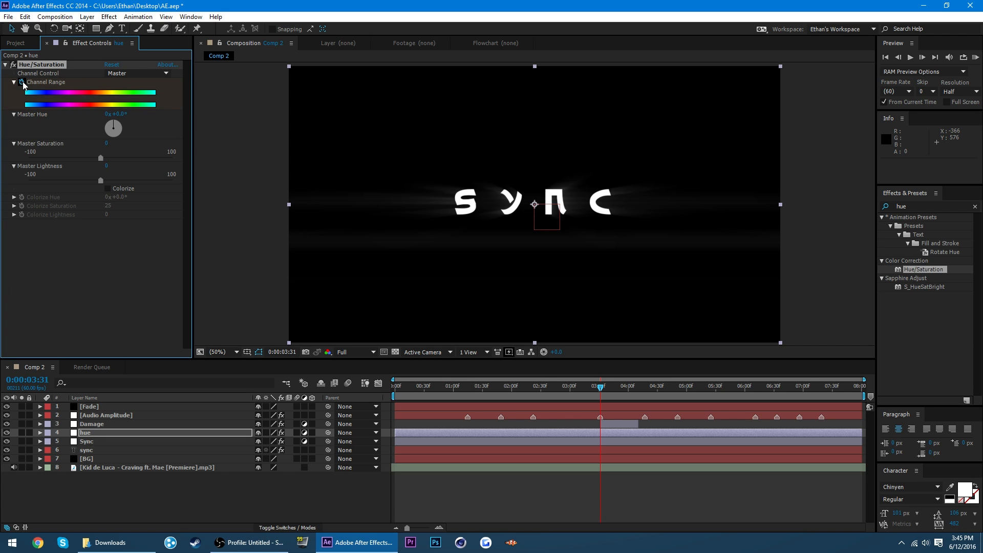
Set Master Hue to 10 revolutions at 0:00:04:11 on the hue layer.
click(639, 395)
drag(638, 396, 639, 396)
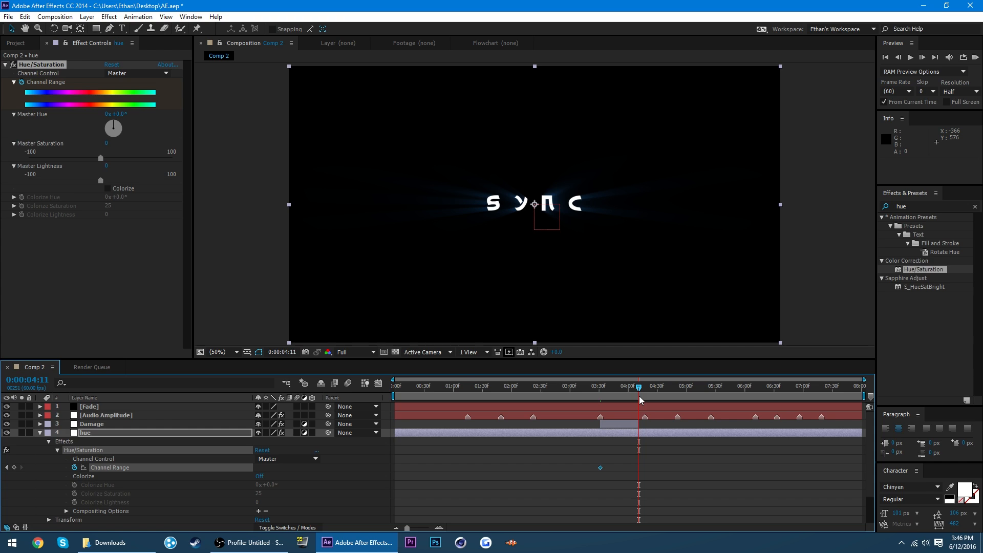
click(108, 115)
text(10)
key(Return)
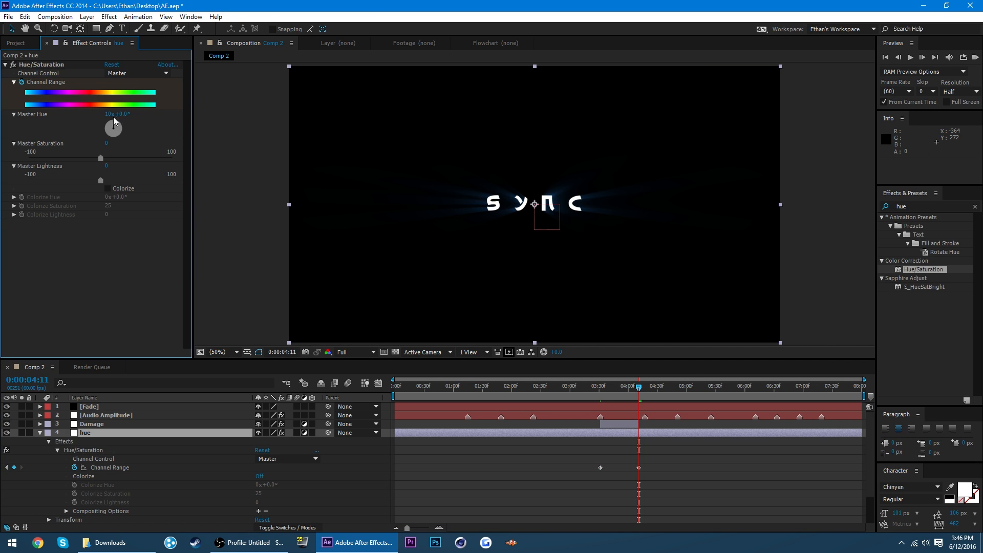
click(109, 114)
text(10)
click(746, 462)
Save the project, preview the hue animation from 0:00:03:29, and clear the effects search.
mouse_move(601, 387)
mouse_down()
mouse_move(622, 391)
mouse_move(587, 390)
mouse_up()
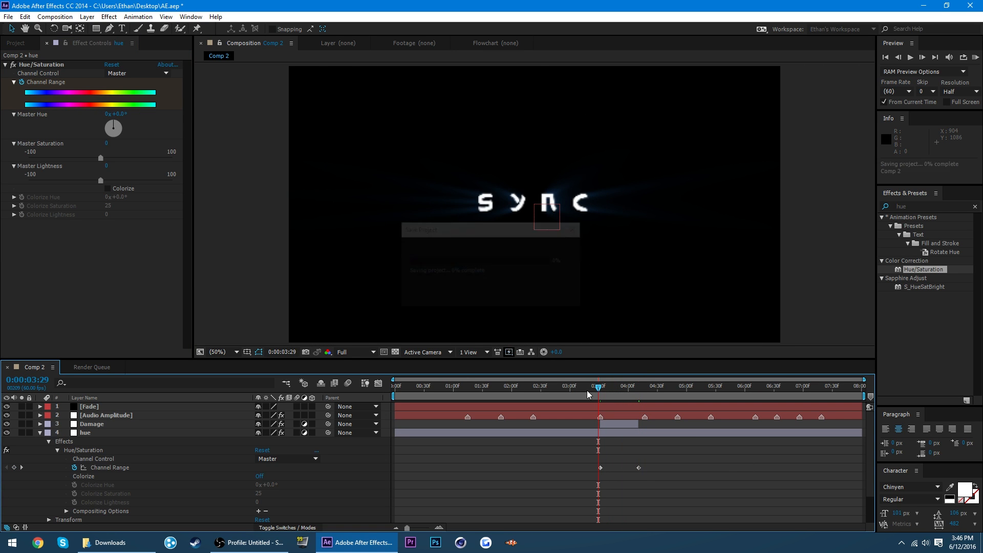
key(KP_0)
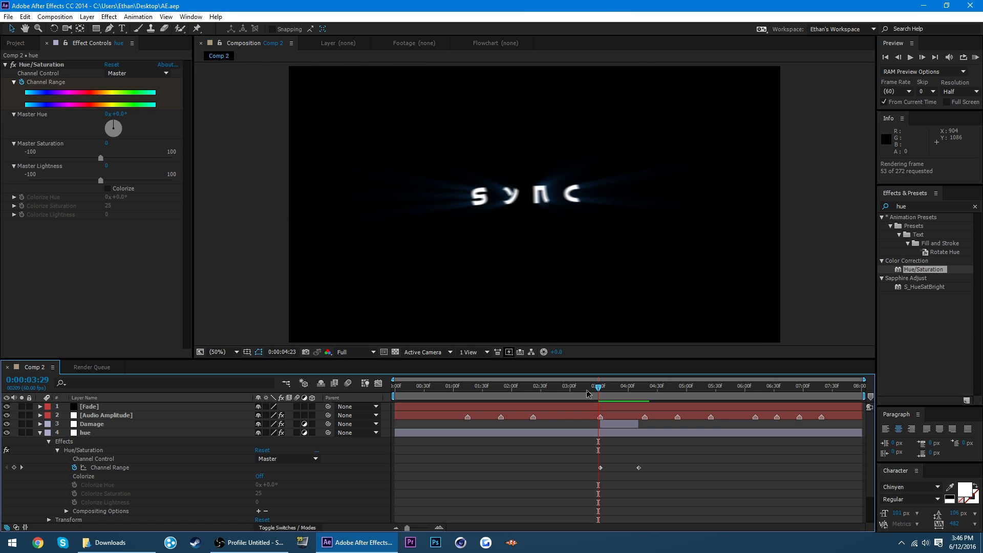
click(974, 208)
click(974, 208)
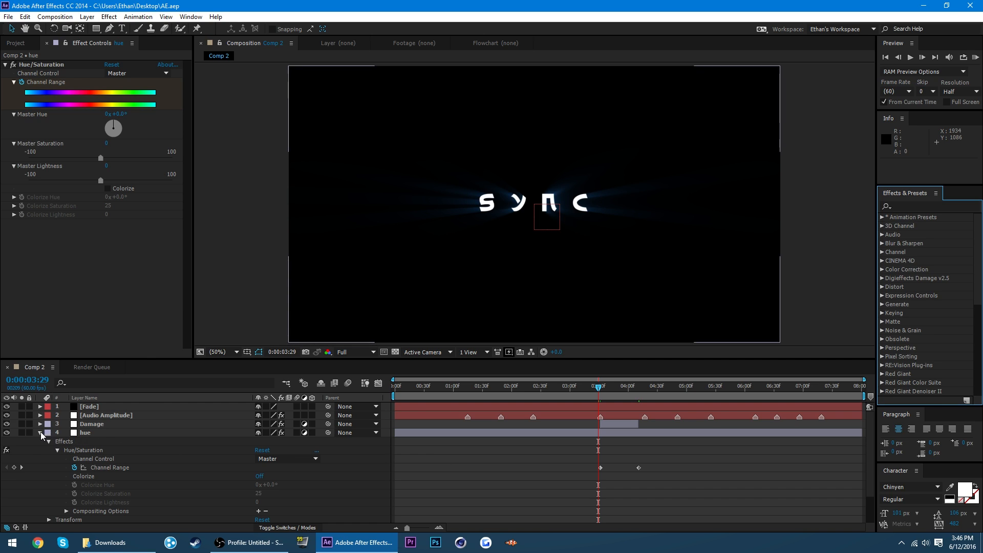
Apply 4-Color Gradient to the hue layer and set its Blending Mode to Hue.
click(108, 432)
key(ctrl+grave)
click(108, 433)
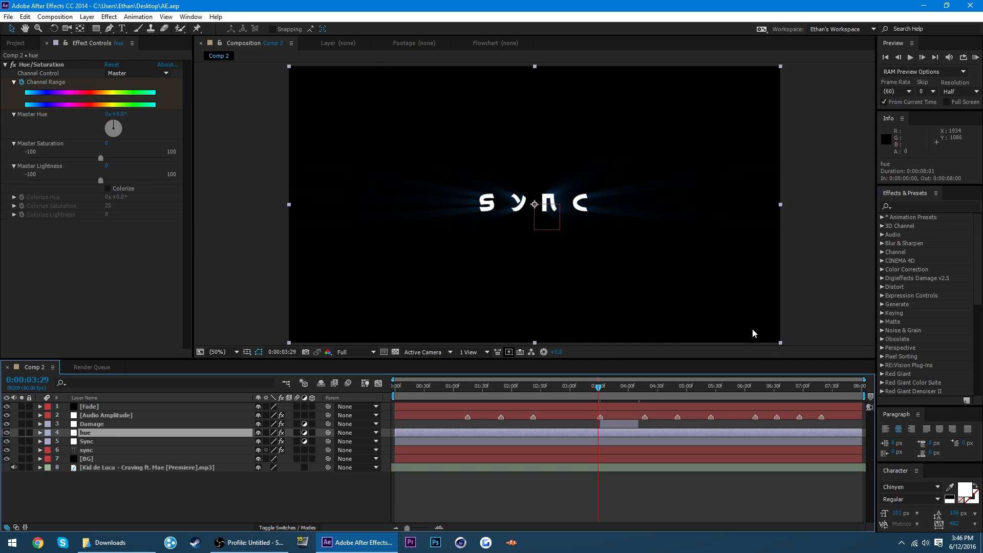
click(925, 207)
text(4-color)
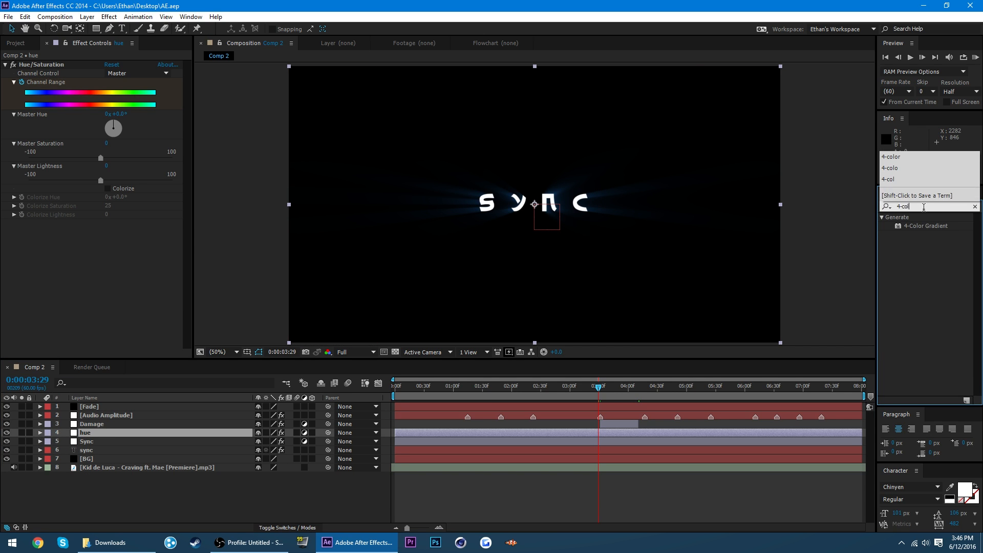
double_click(926, 225)
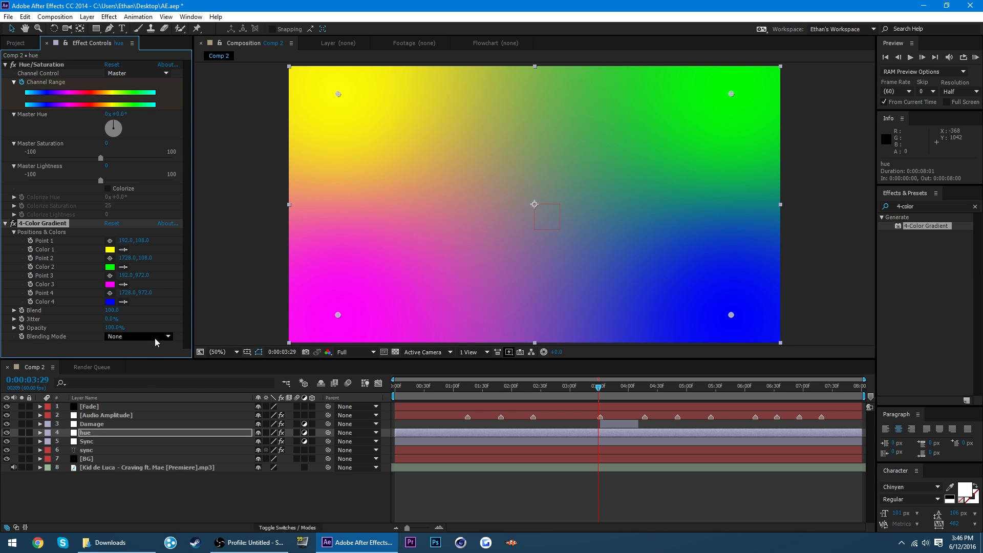
click(112, 338)
click(131, 282)
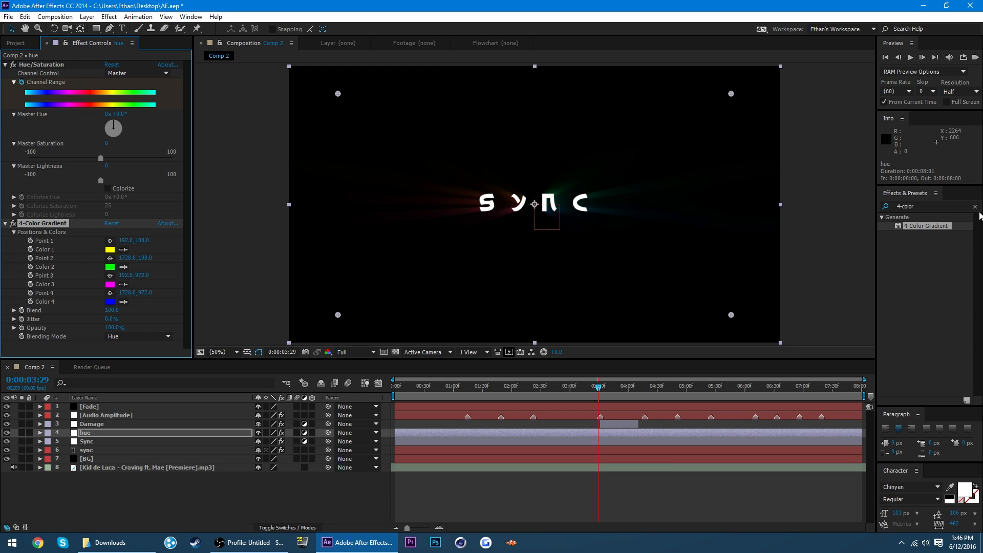
click(975, 207)
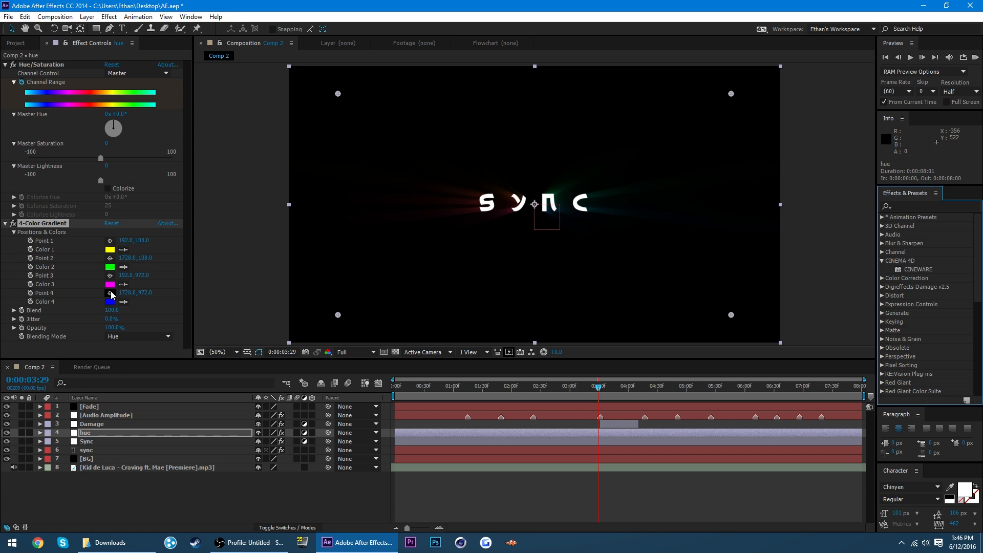
Match the gradient's Color 1 to the magenta of Color 3 and Color 2 to the blue of Color 4.
click(122, 250)
click(111, 285)
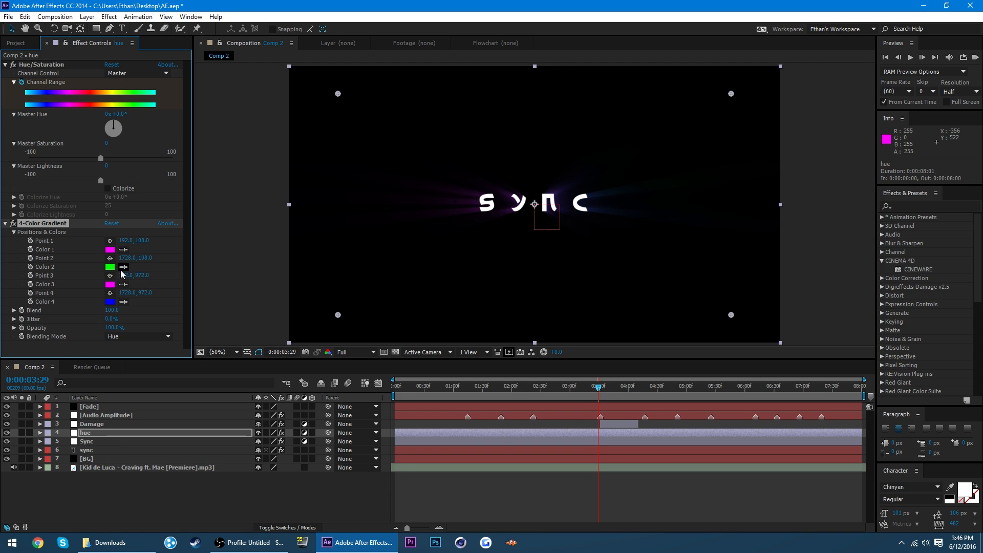
click(109, 301)
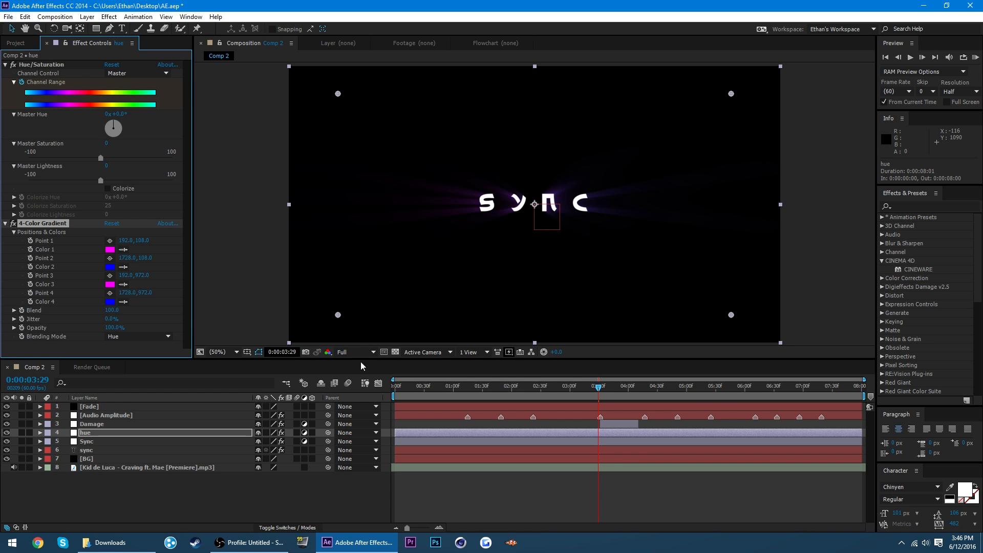
Move to 0:00:05:00 and scale the BG layer up slightly so it extends beyond the composition frame.
mouse_move(703, 394)
mouse_down()
mouse_move(672, 395)
mouse_move(688, 394)
mouse_up()
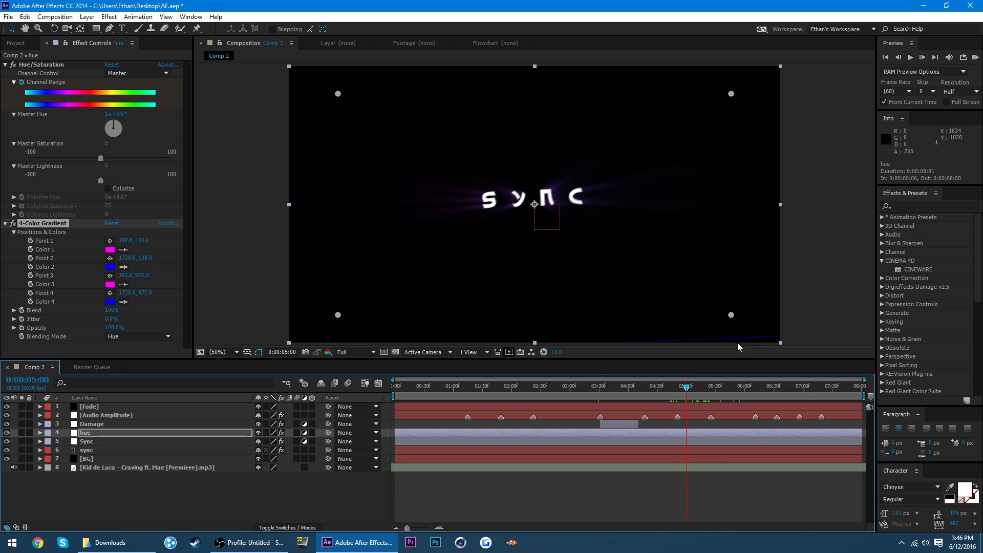
click(88, 458)
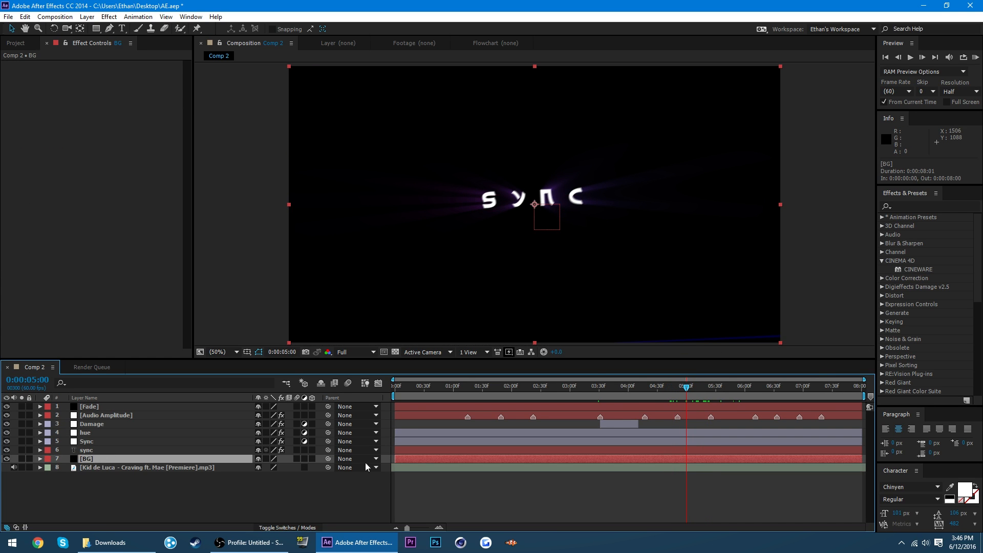
click(789, 344)
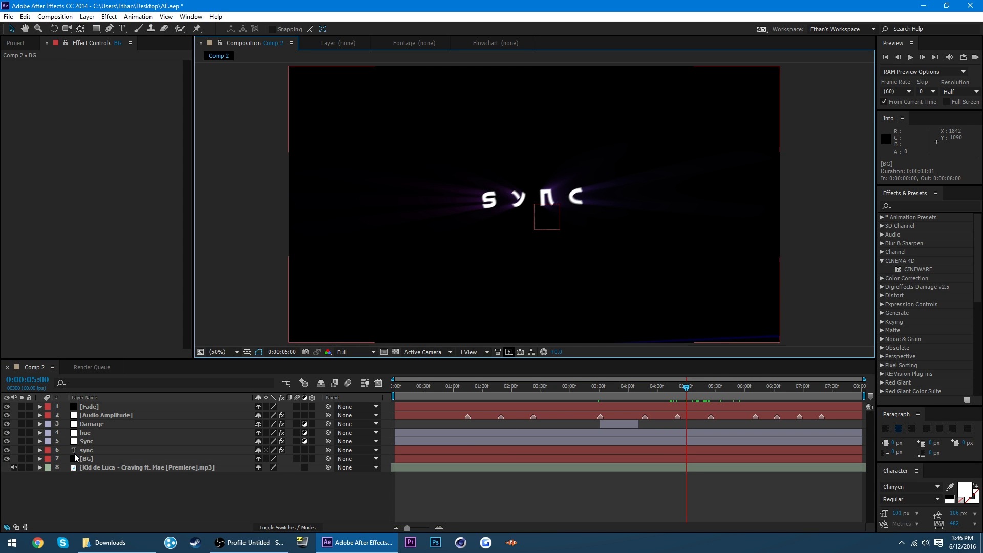
click(95, 459)
click(796, 347)
Scale the Sync adjustment layer up to about 104% so it extends past the composition frame.
click(86, 441)
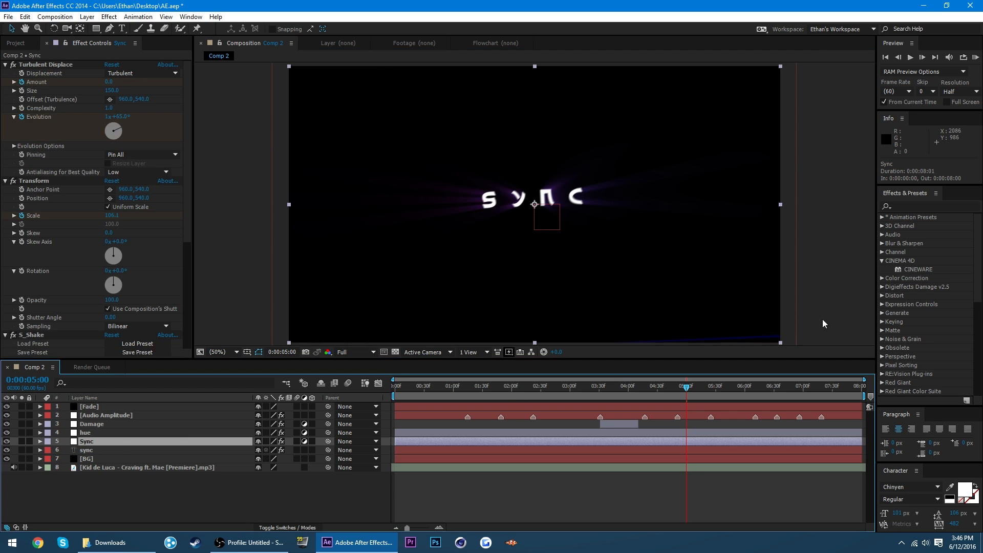
drag(781, 342, 796, 348)
click(796, 347)
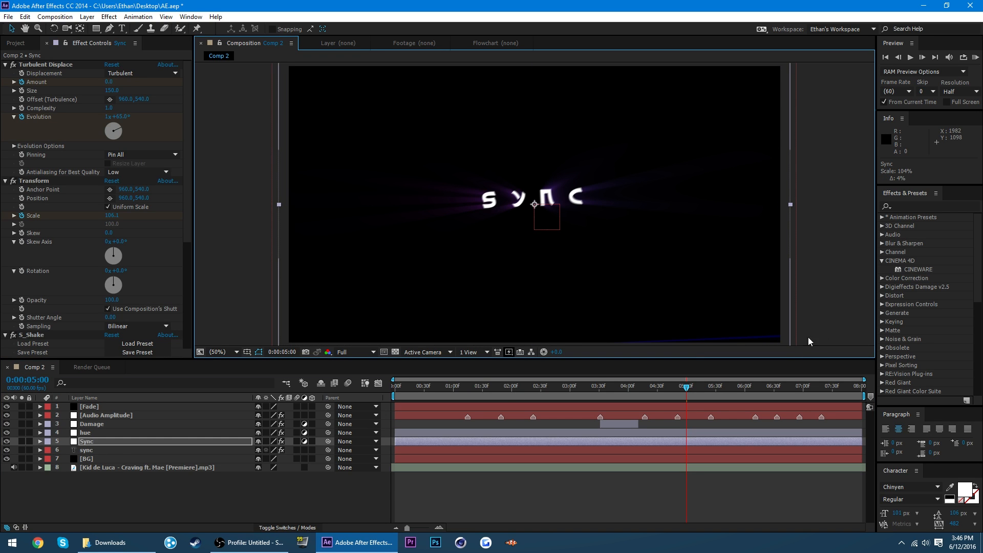
Try scaling the sync text layer freehand in the composition view and undo the scaling.
click(88, 458)
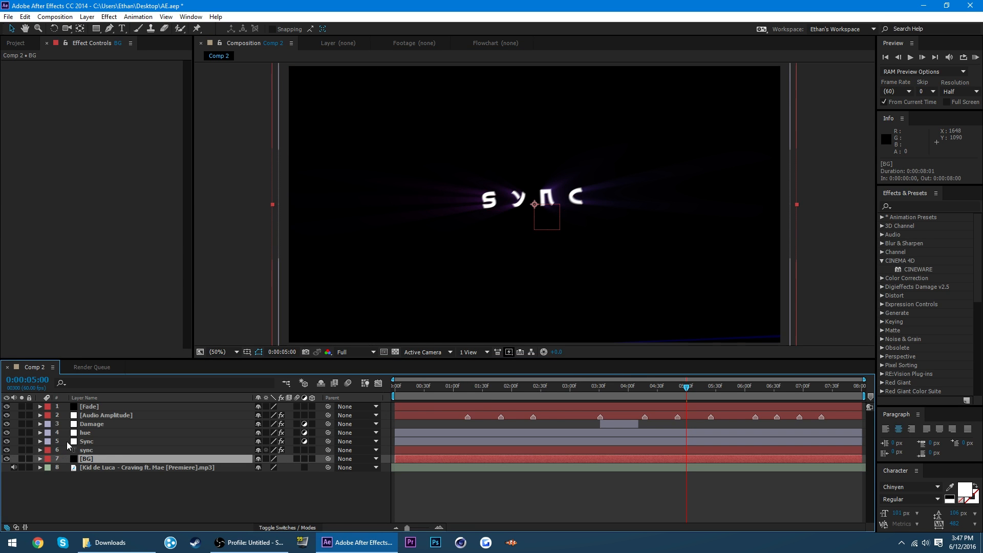
key(slash)
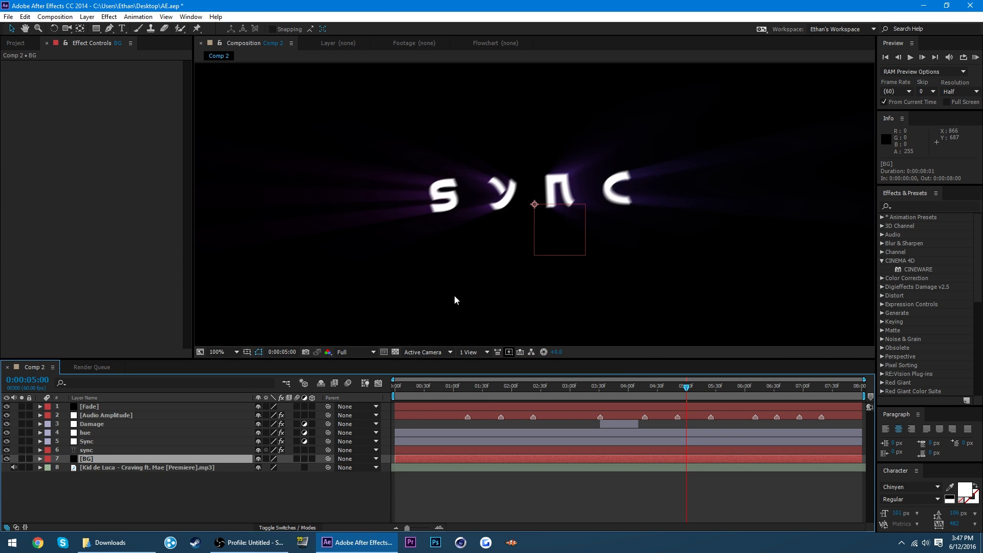
click(88, 450)
key(comma)
drag(580, 210, 594, 220)
key(ctrl+z)
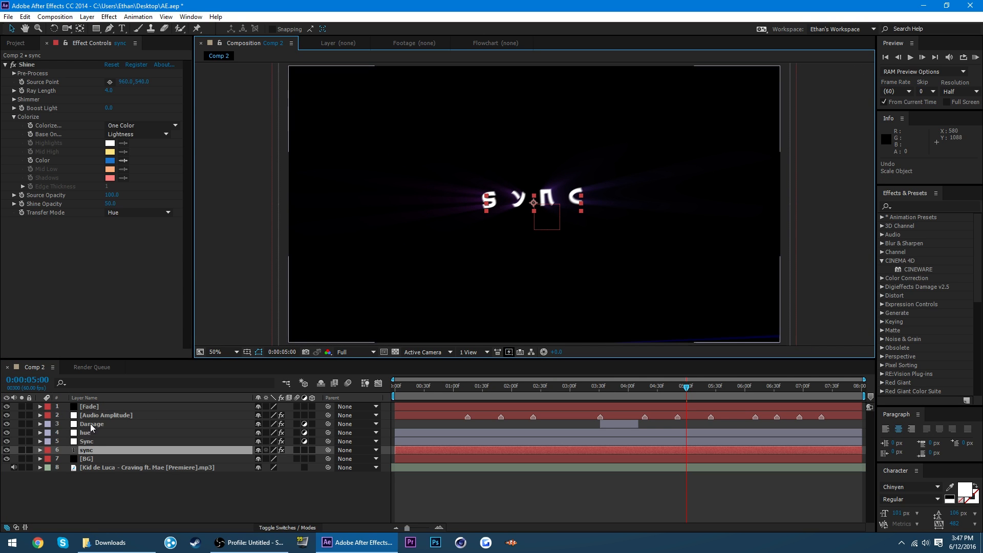
Enlarge the hue adjustment layer slightly so its edges extend past the composition frame like the Sync layer.
click(90, 425)
key(comma)
key(period)
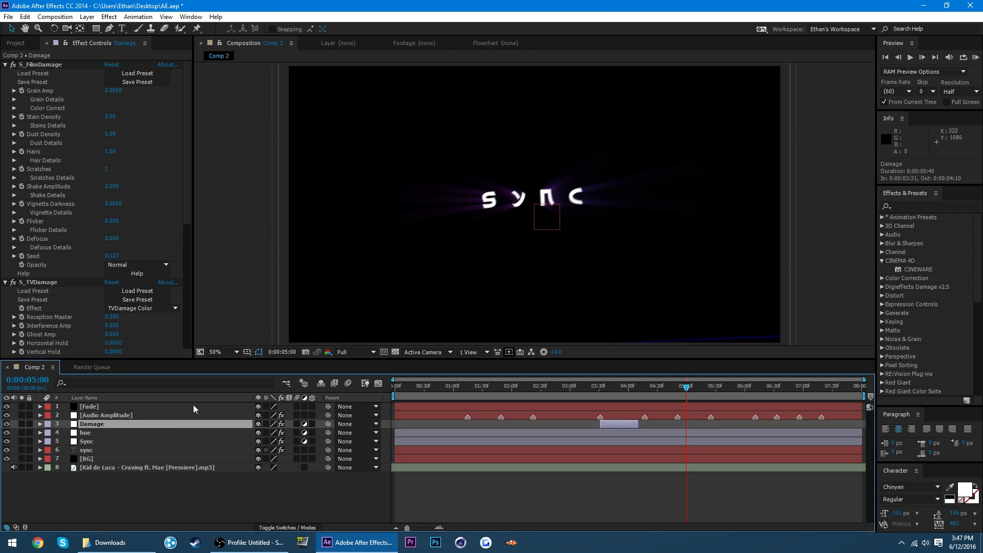
click(109, 433)
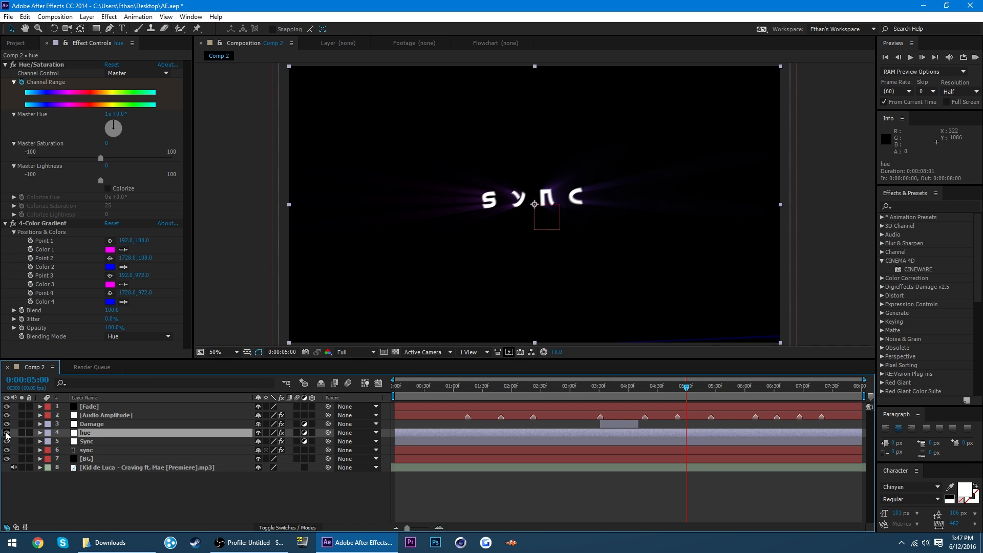
click(790, 348)
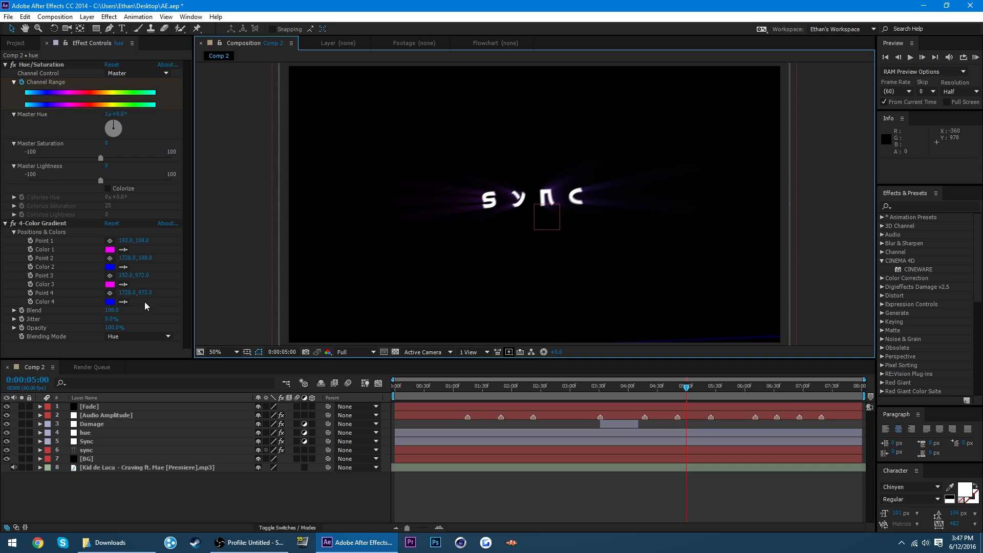
Hide the BG layer to compare the glow at 0:00:05:00 and around 0:00:03:45, and show it again.
click(14, 66)
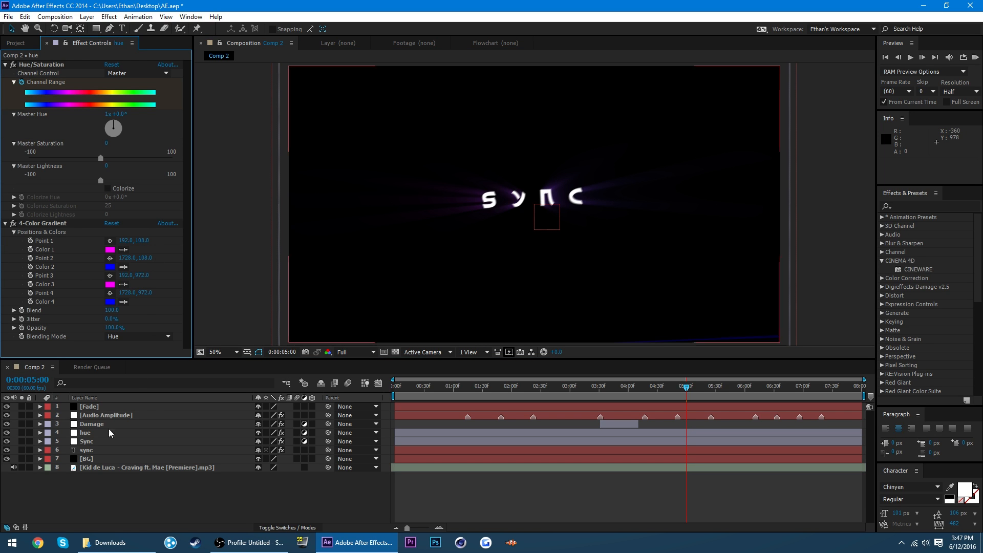
click(5, 460)
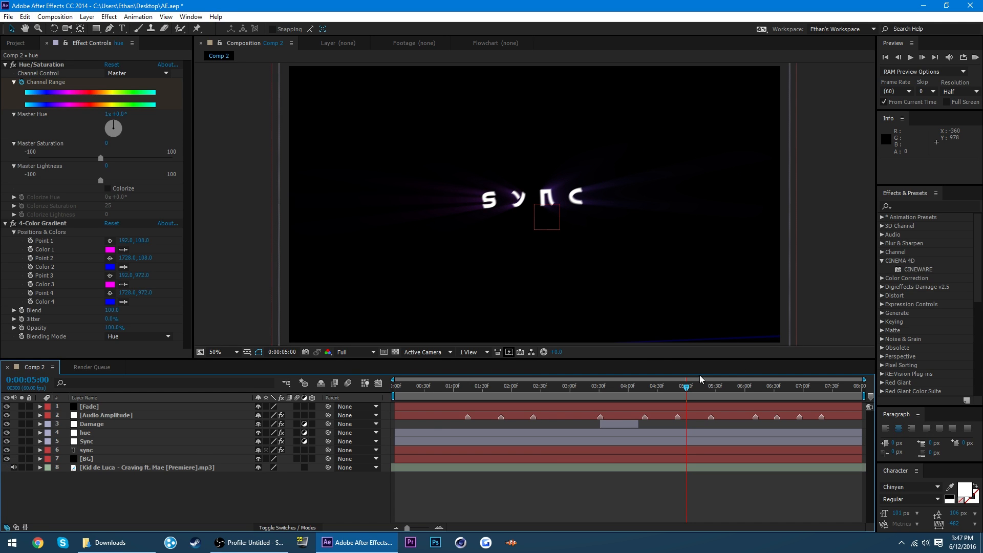
click(7, 459)
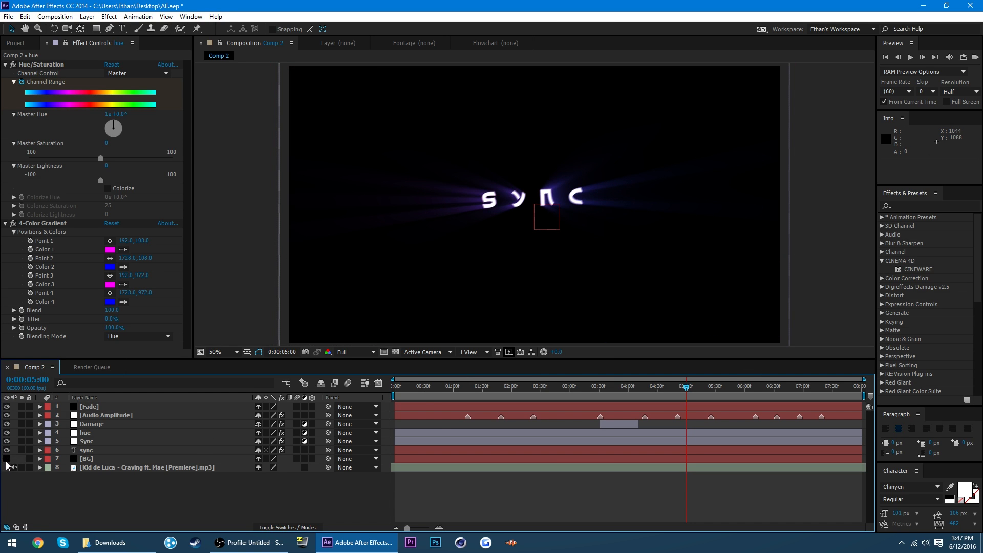
click(615, 384)
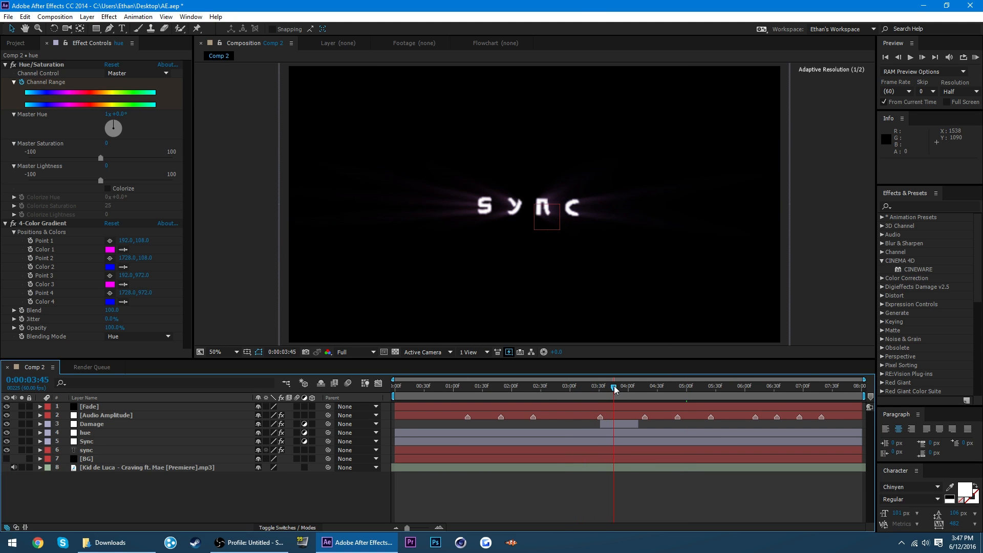
click(7, 459)
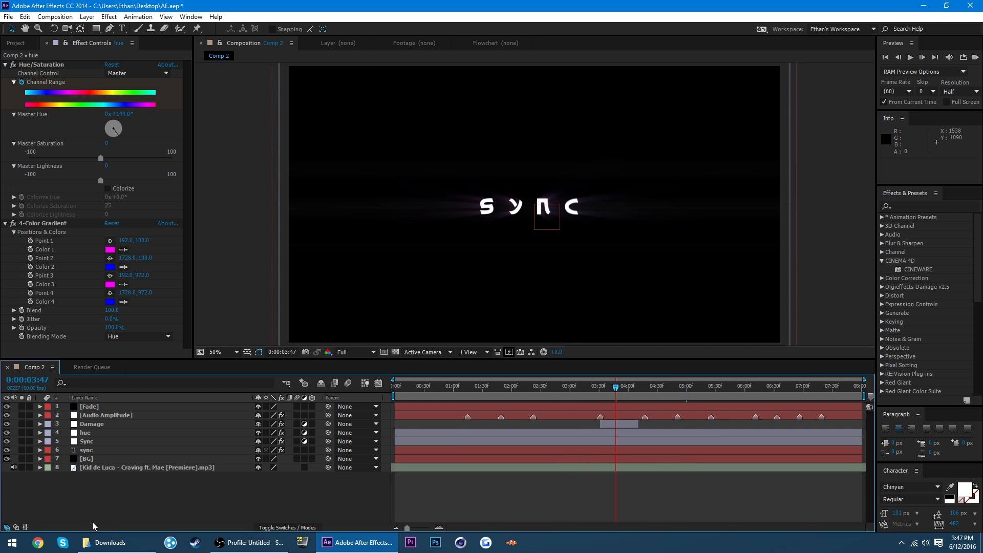
Set the RAM preview resolution to Quarter and preview the composition from its start.
click(629, 388)
drag(633, 393, 652, 393)
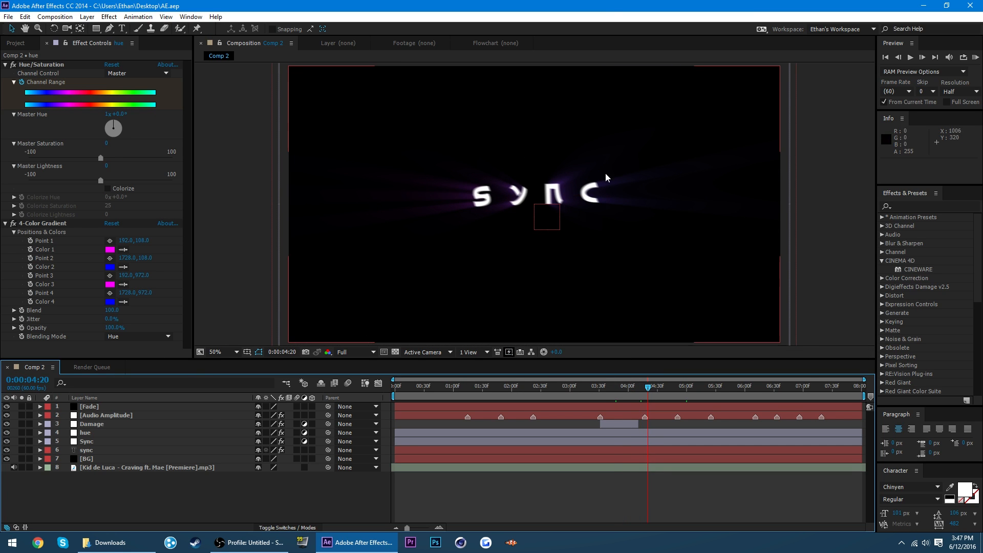
drag(609, 392, 586, 392)
key(KP_0)
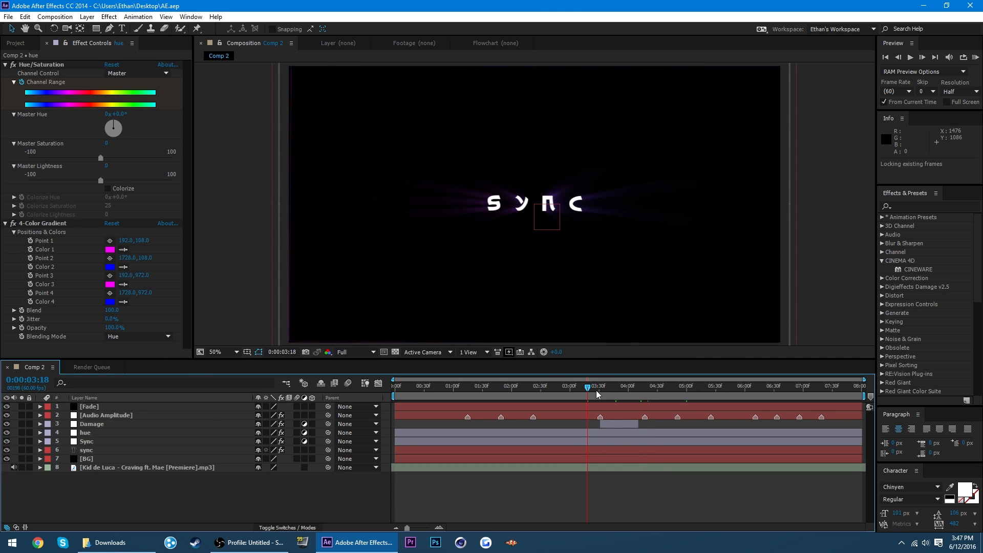
click(959, 91)
click(950, 153)
key(Home)
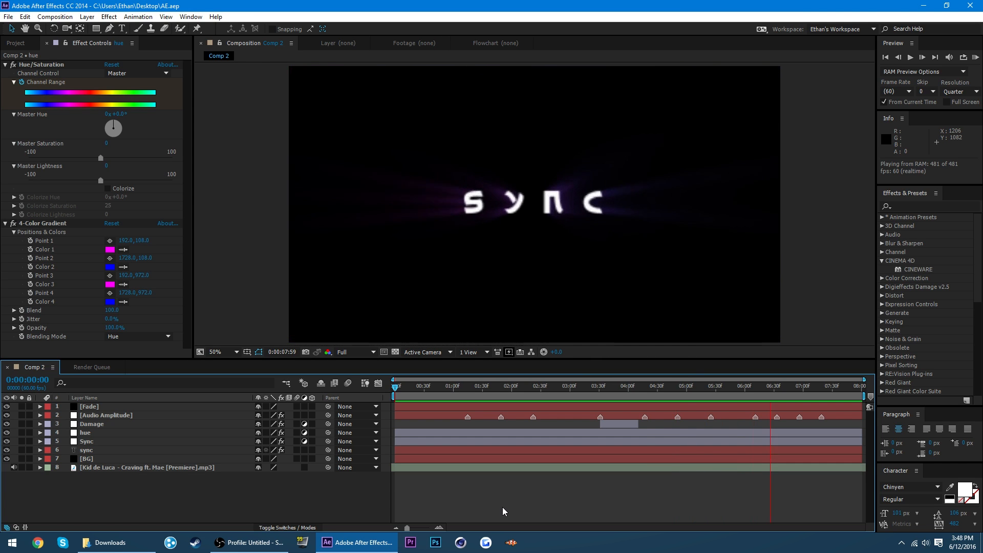
Delete the 4-Color Gradient effect from the hue layer, move to 0:00:01:44 and save the project.
click(628, 394)
drag(628, 394, 694, 389)
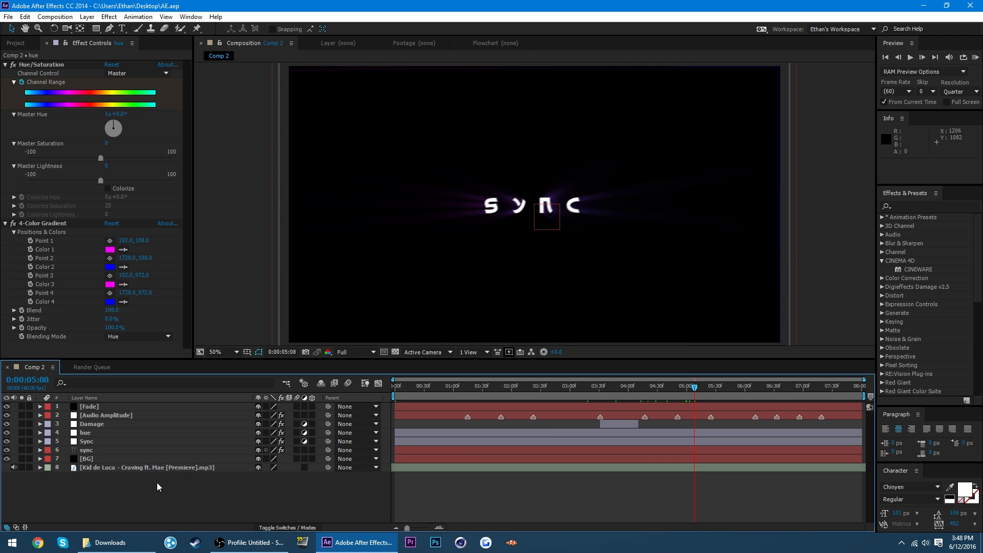
click(109, 450)
click(89, 433)
click(40, 224)
key(Delete)
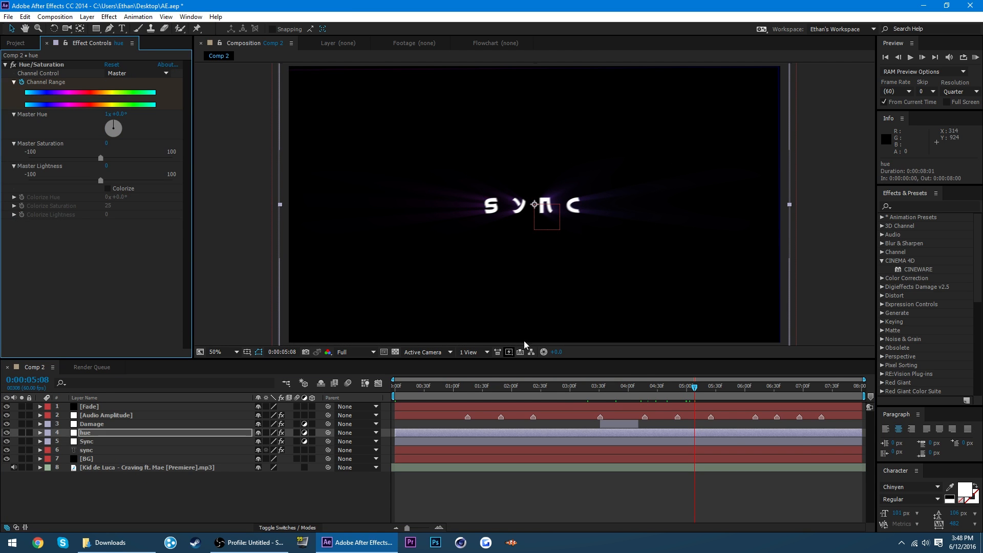
drag(521, 388, 495, 389)
key(ctrl+s)
Create a new adjustment layer and place it between the Audio Amplitude and Damage layers.
right_click(191, 490)
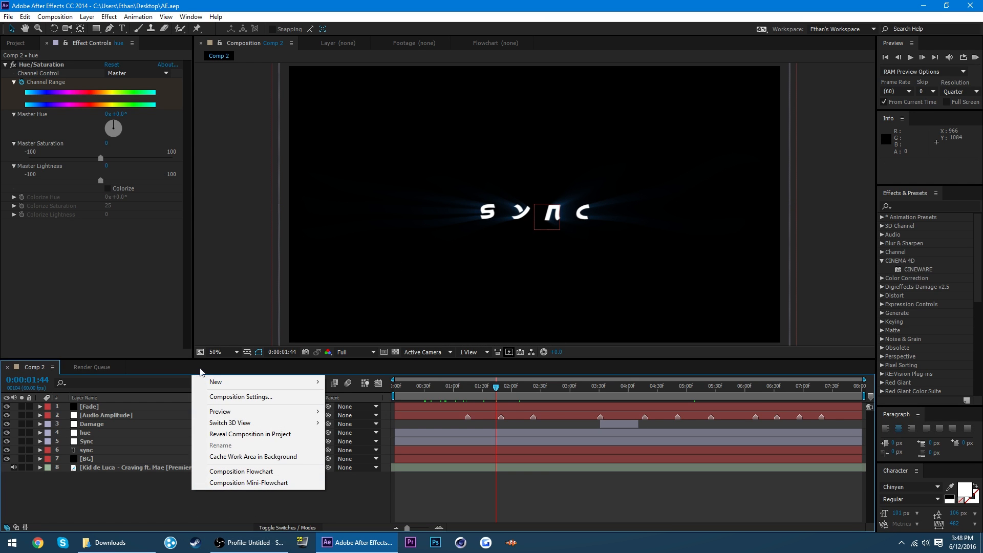
mouse_move(214, 383)
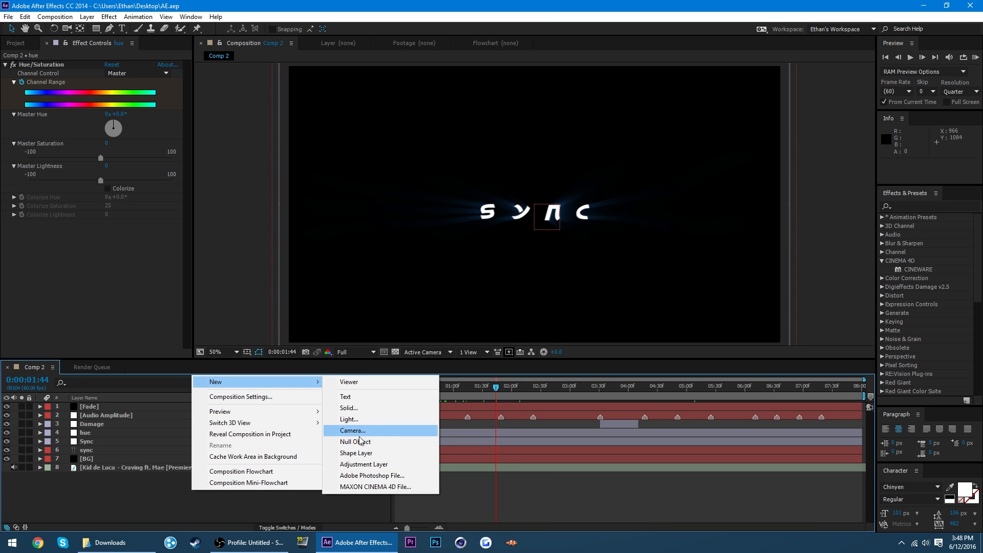
click(357, 465)
drag(95, 409, 326, 436)
Apply the S_Shake effect to the new adjustment layer and set its Frequency to 1.50.
key(ctrl+5)
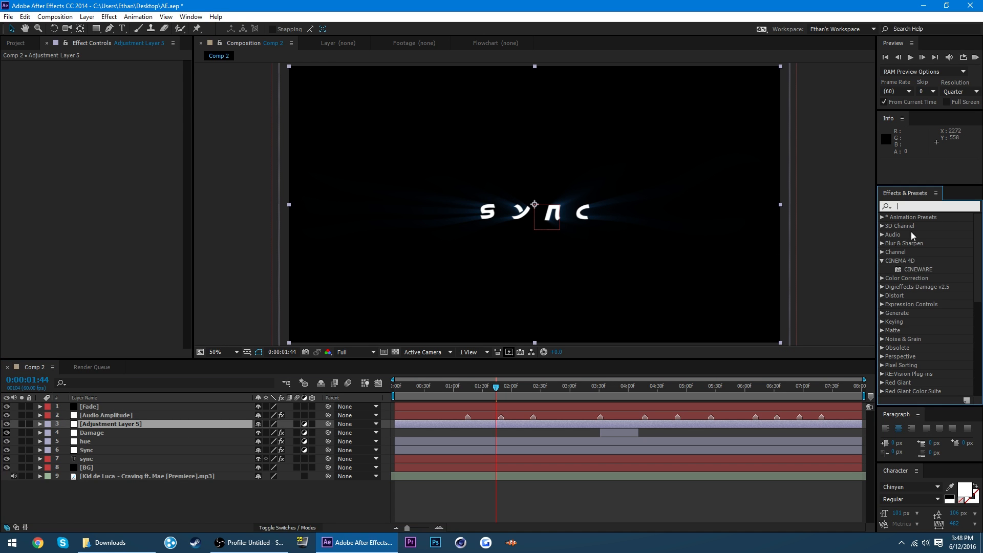
click(882, 260)
click(914, 204)
text(s_shake)
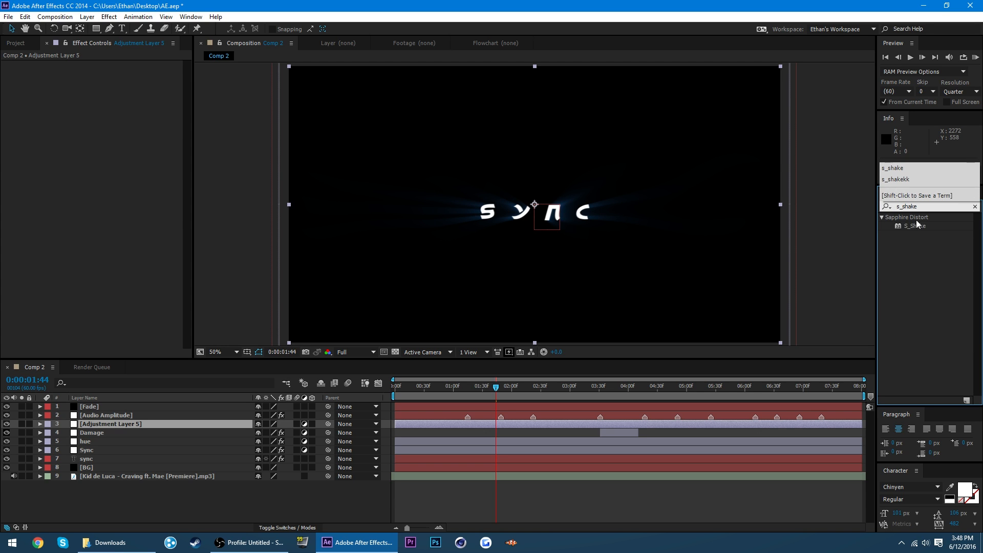
double_click(916, 226)
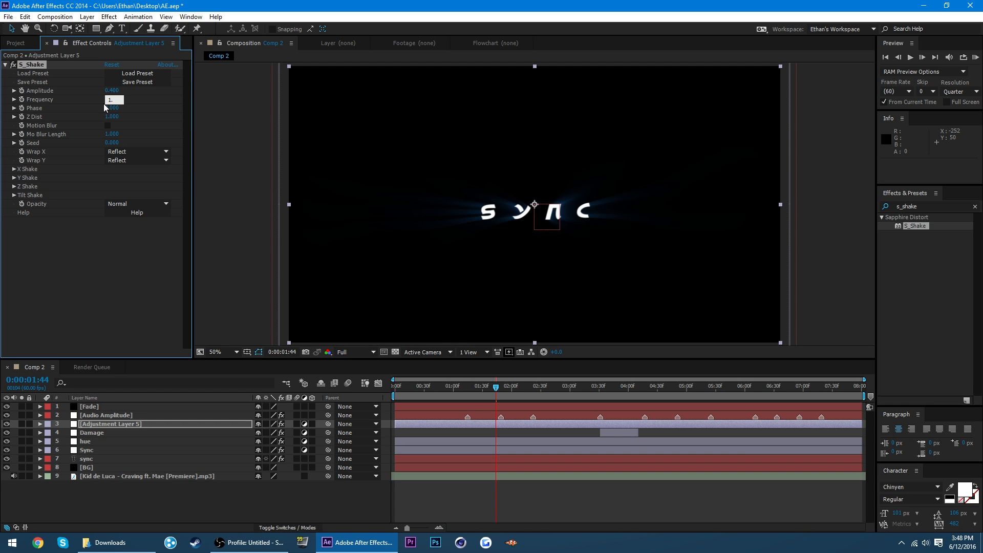
Rename the adjustment layer carrying the shake effect as s_shake.
right_click(105, 425)
click(127, 420)
text(s_shake)
key(Return)
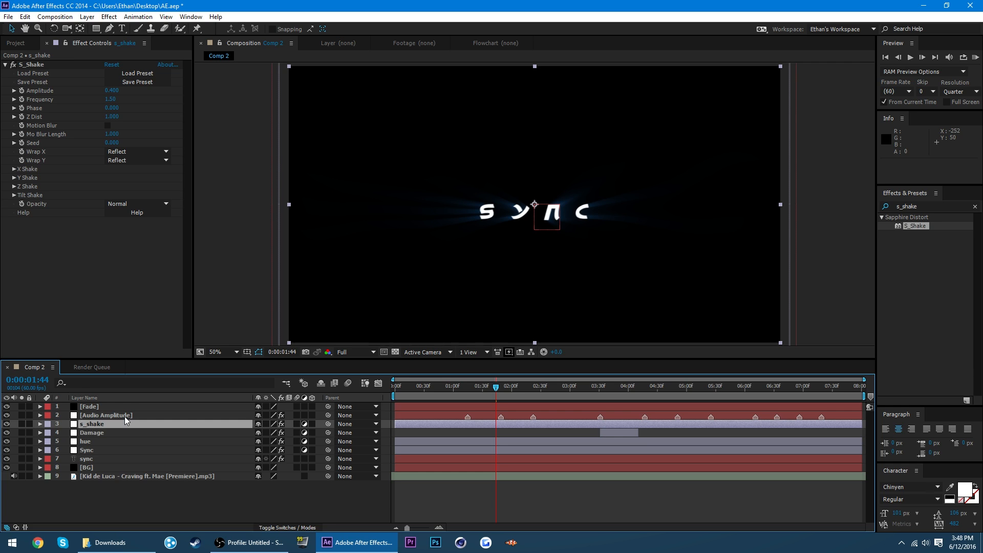
Create another adjustment layer, place it directly below s_shake and rename it RSMB.
right_click(102, 496)
mouse_move(118, 382)
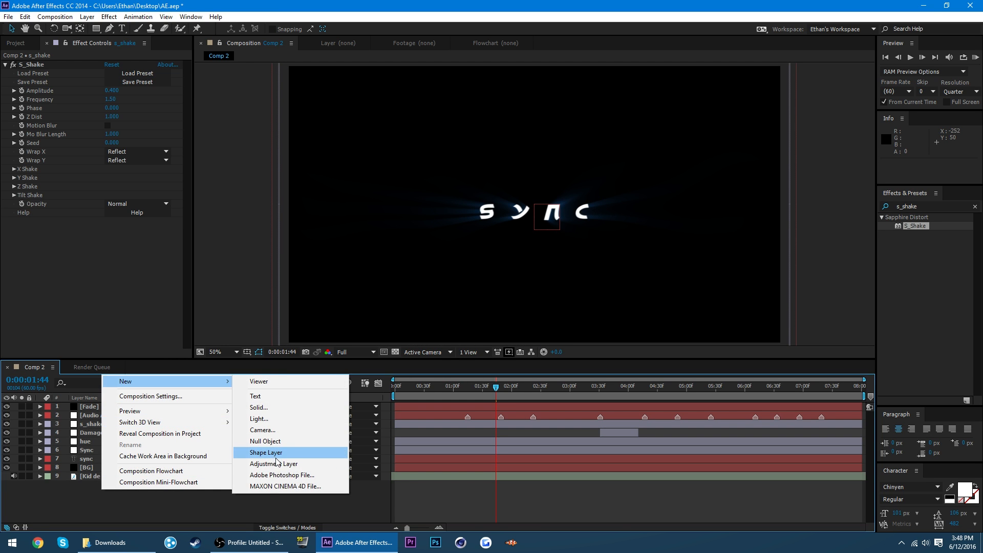
click(273, 463)
drag(111, 409, 114, 437)
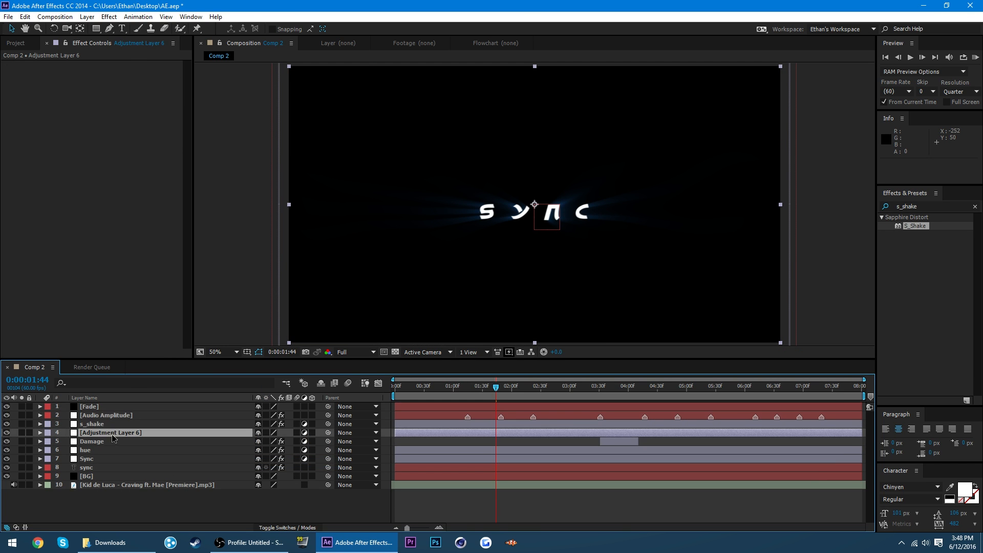
right_click(122, 425)
click(129, 429)
text(RSMB)
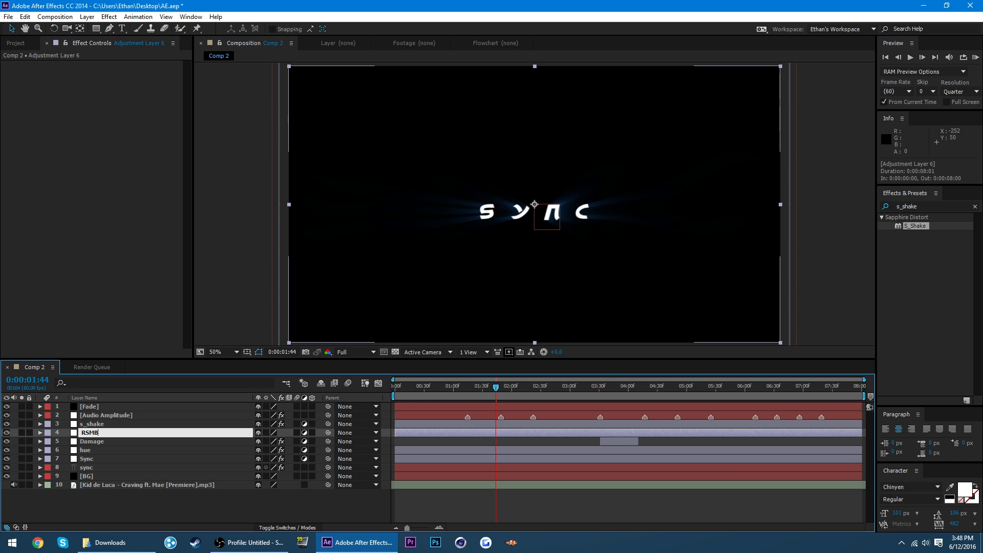
key(Return)
Apply the RSMB effect to the RSMB layer and set Match Frame Size to Defined region plus 20%.
click(921, 207)
text(r)
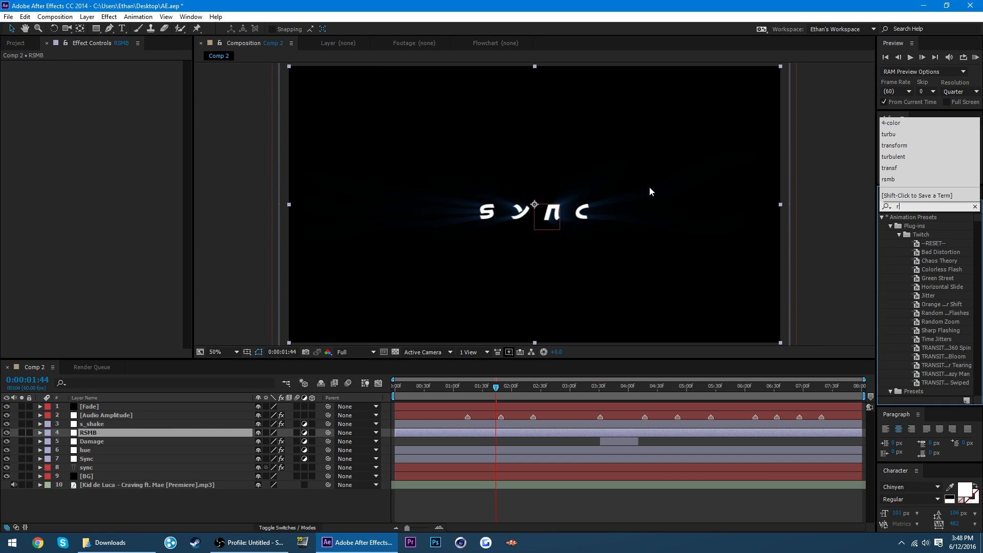
text(smb)
click(911, 225)
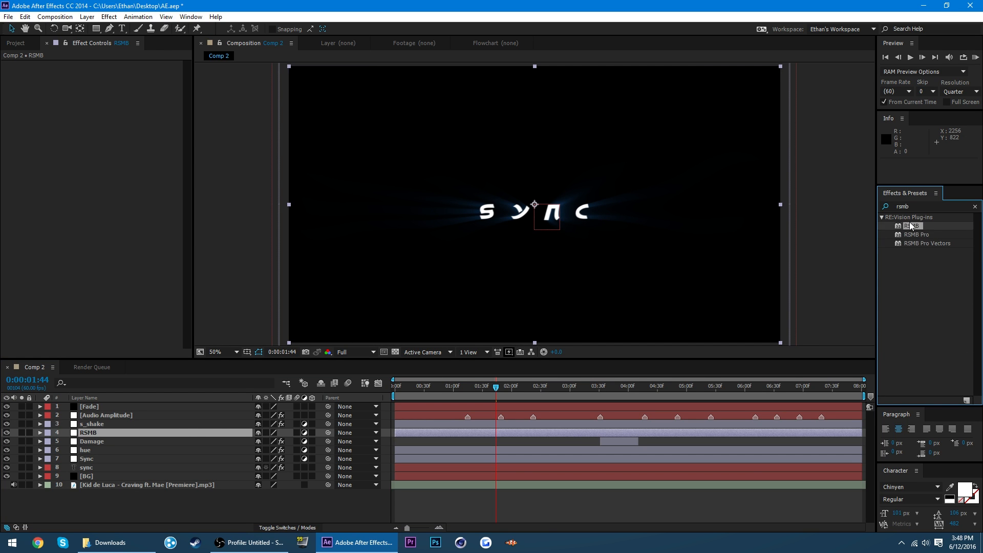
double_click(932, 225)
click(975, 207)
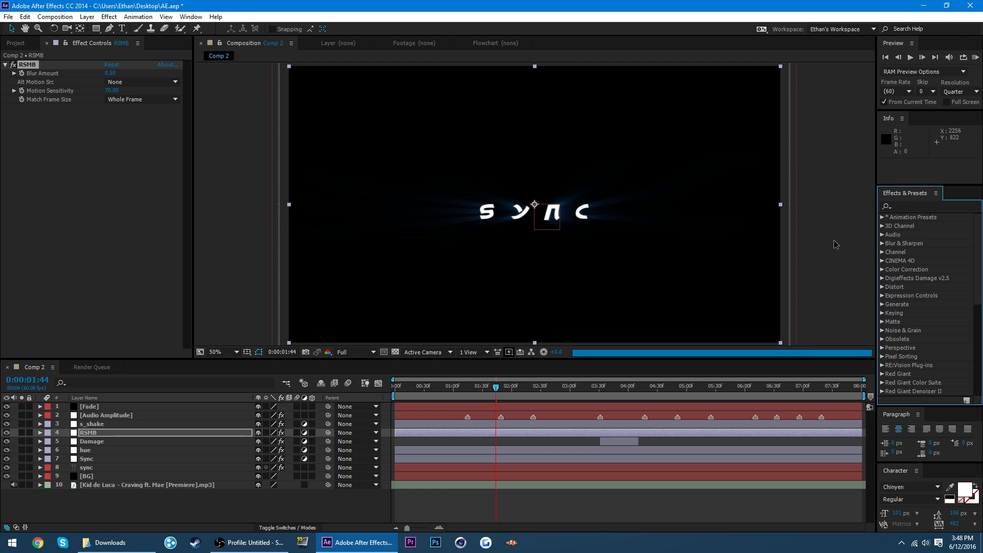
click(118, 99)
click(123, 123)
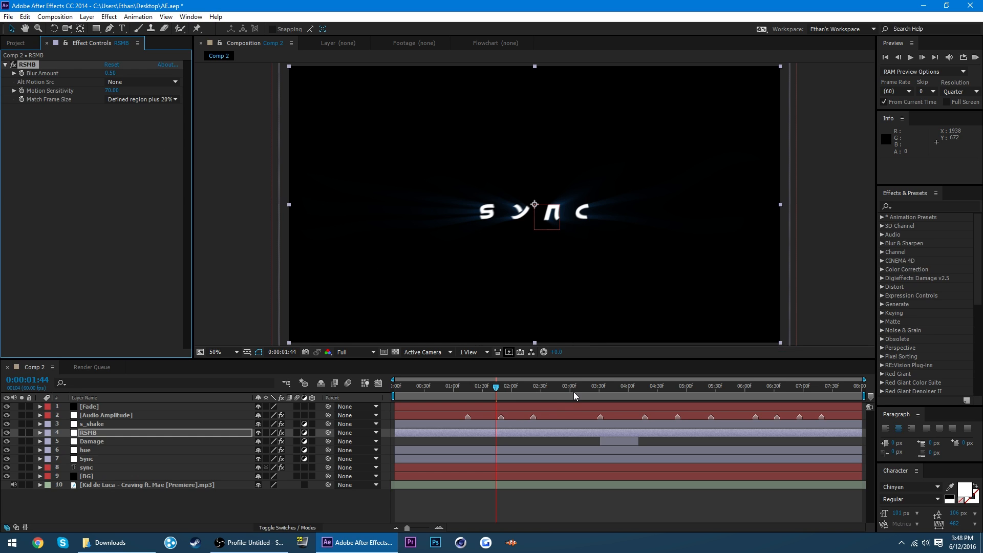
Compare the preview at Quarter and Full resolution, leave it set to Quarter and deselect the RSMB layer.
click(353, 351)
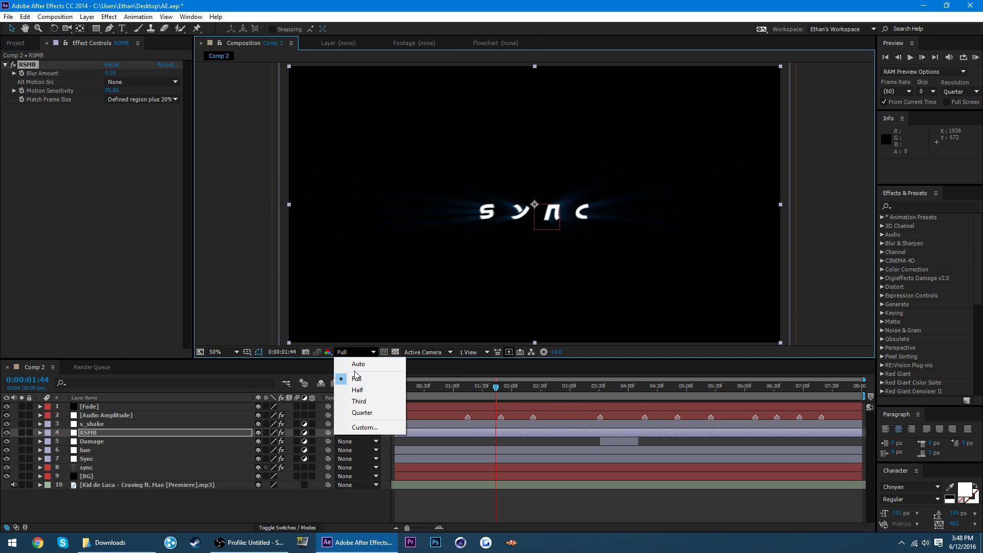
click(368, 412)
key(space)
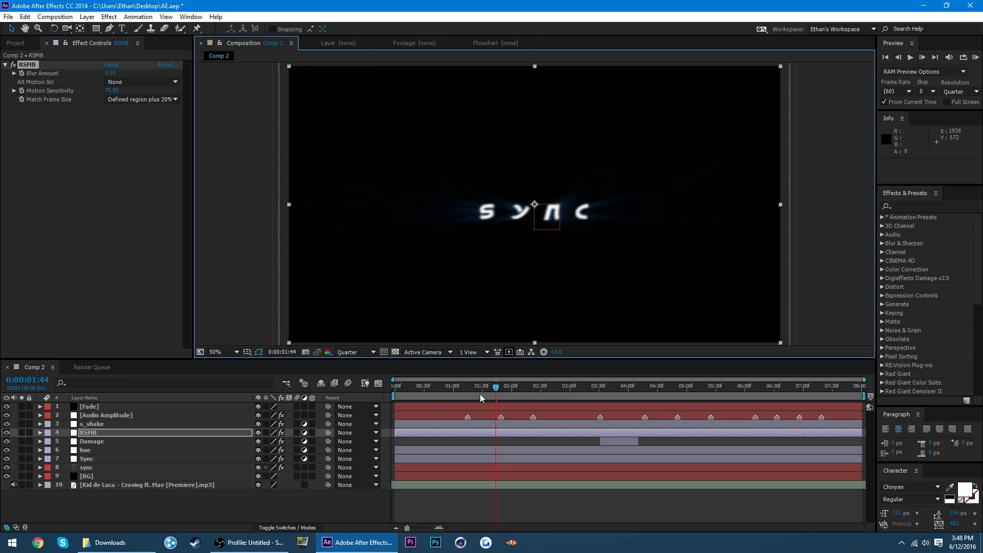
click(372, 352)
click(359, 379)
click(364, 352)
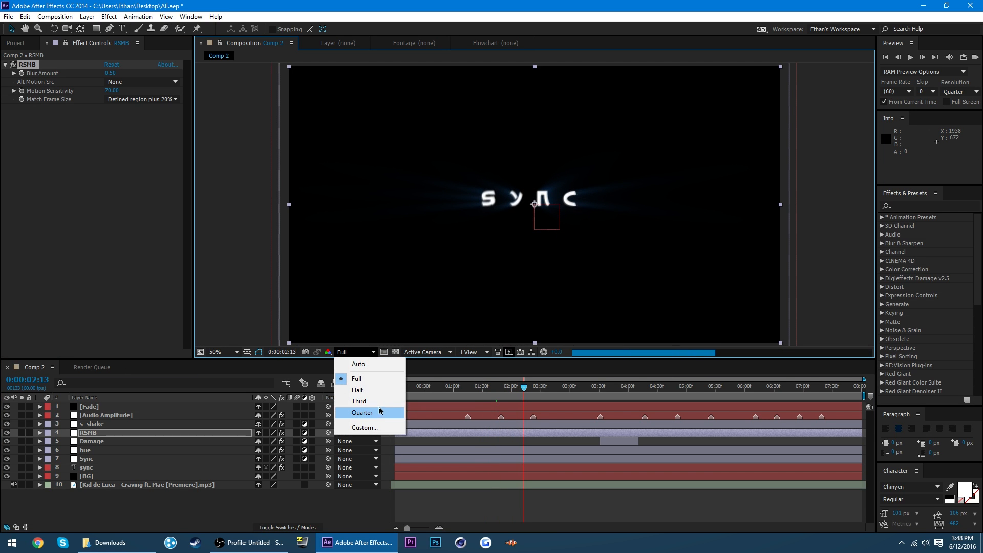
click(375, 413)
click(383, 406)
click(499, 512)
Save the project and play a RAM preview of the whole composition from the first frame.
drag(417, 392, 339, 387)
key(ctrl+s)
key(KP_0)
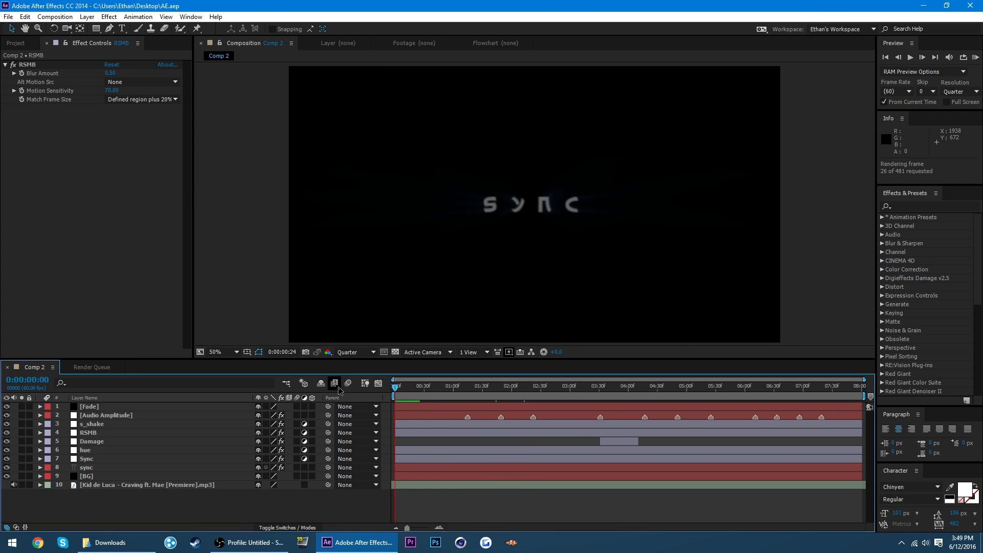
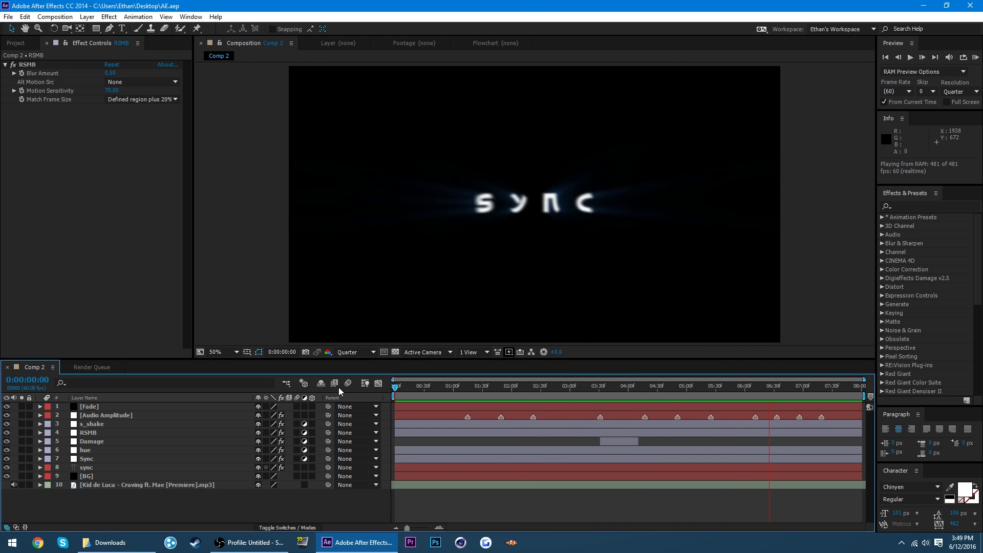
key(space)
Extend the end of the Damage layer to 0:00:04:18 and move its last Opacity keyframe to the same time.
drag(518, 380, 790, 388)
drag(682, 375, 646, 397)
key(space)
drag(638, 441, 648, 442)
key(y)
key(t)
drag(639, 450, 645, 453)
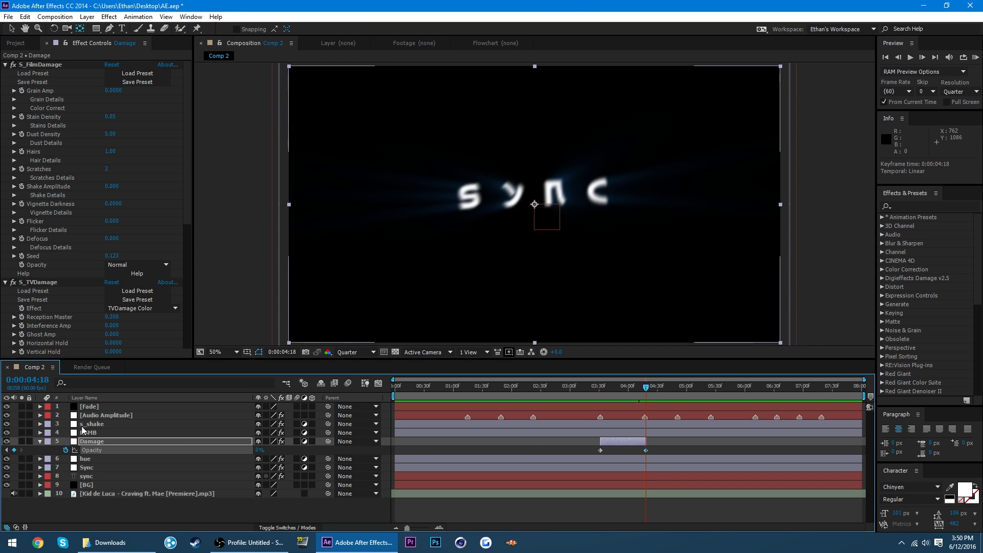
Move the hue layer's last Channel Range keyframe to 0:00:04:18, collapse the layer properties and save the project.
click(85, 459)
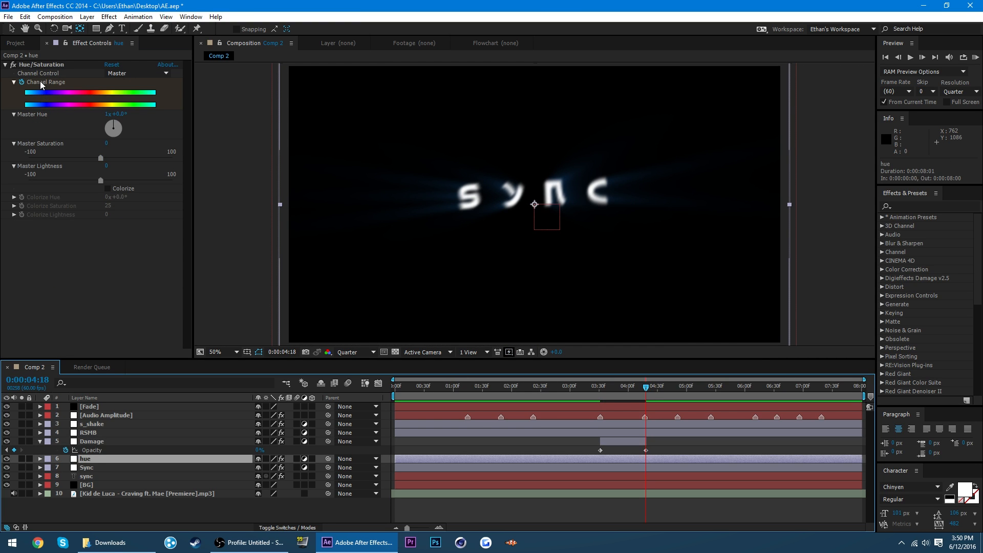
key(u)
click(646, 494)
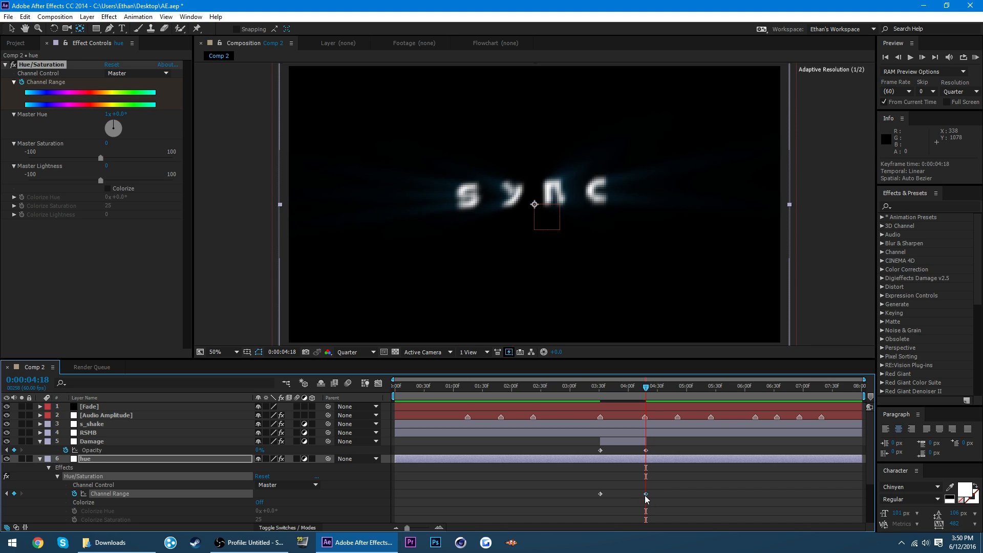
click(40, 441)
key(u)
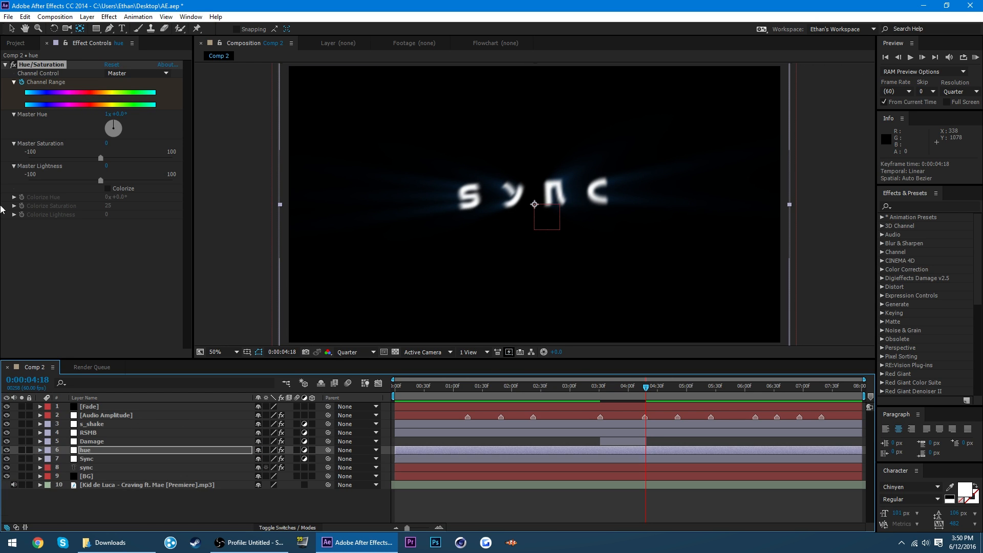
key(ctrl+s)
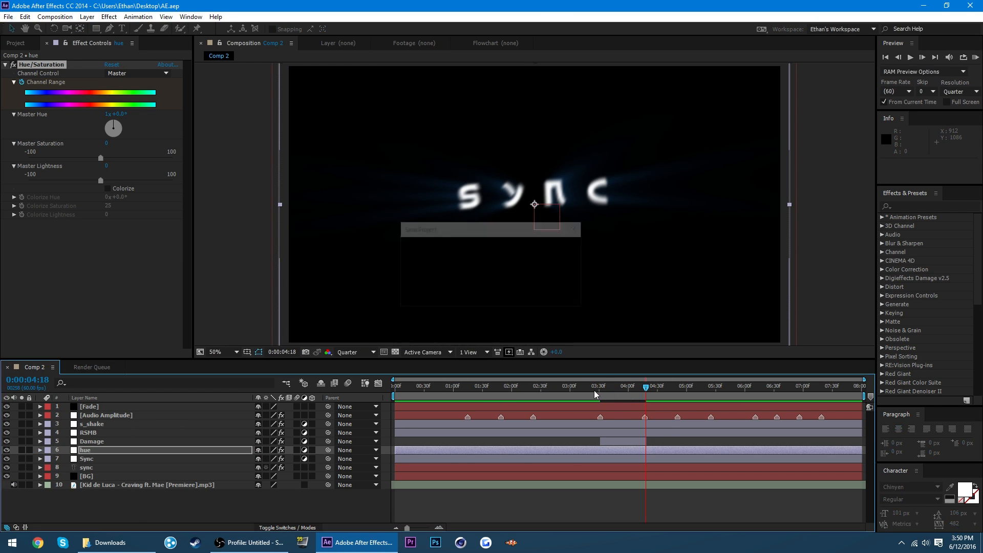
RAM-preview the adjusted damage and hue timing from 0:00:03:24, return to the first frame and deselect all layers.
click(593, 387)
key(KP_0)
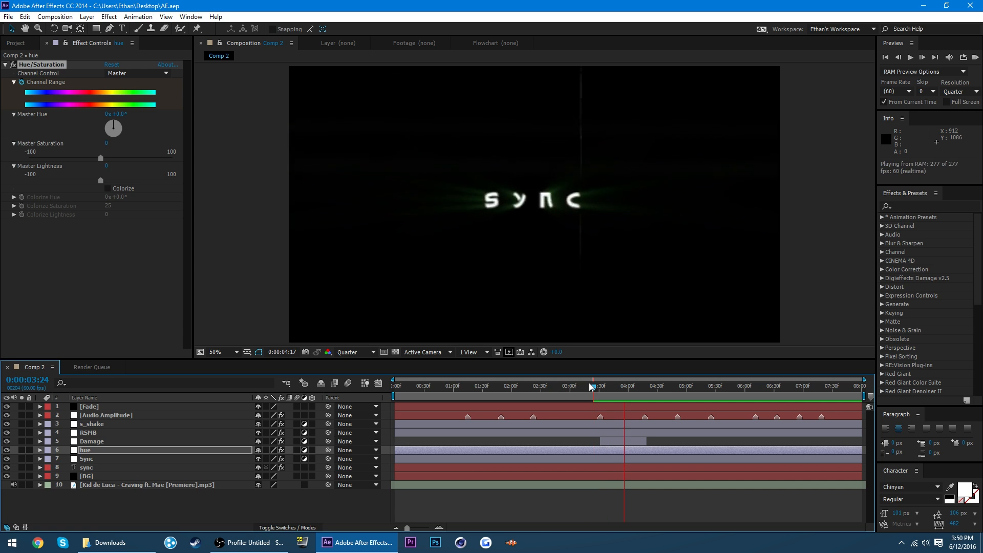
key(KP_0)
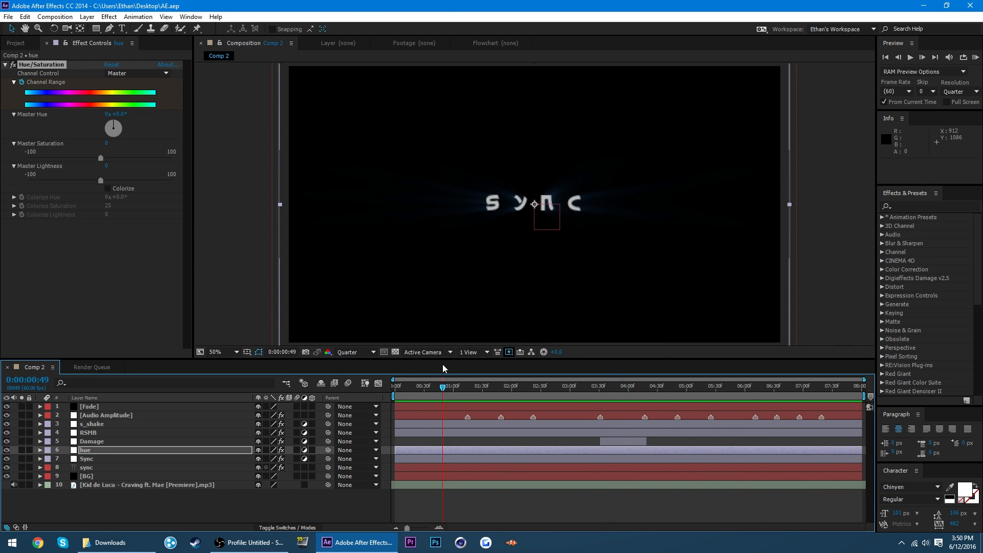
key(Home)
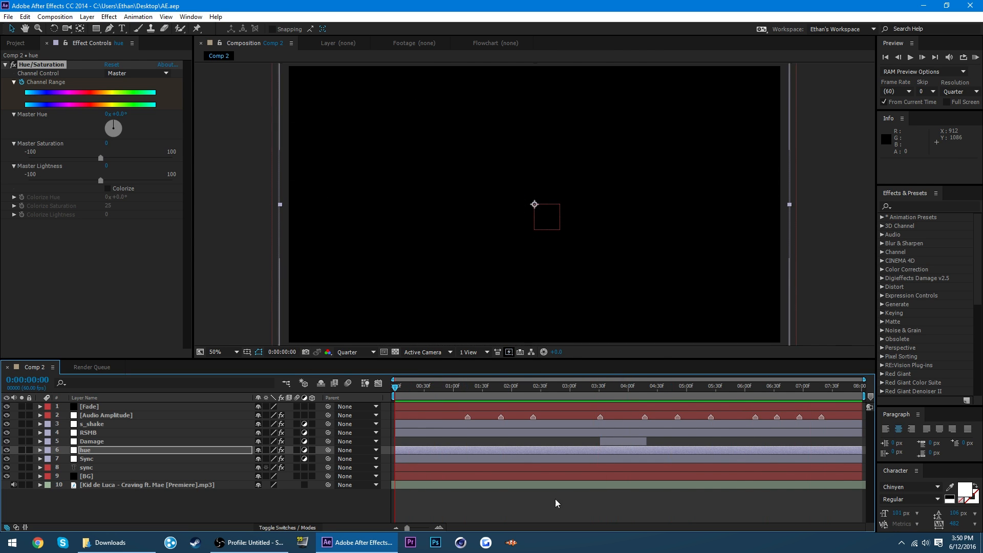
click(560, 495)
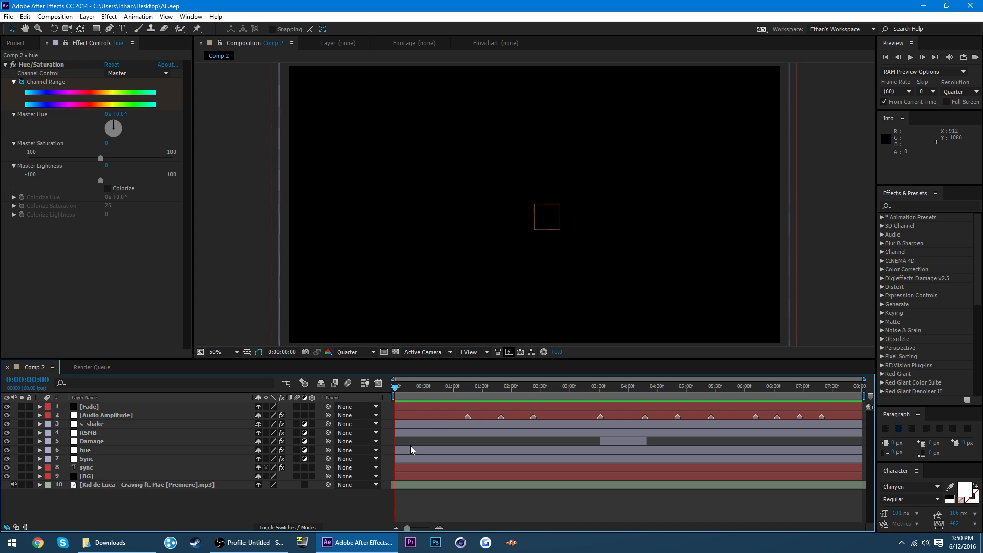